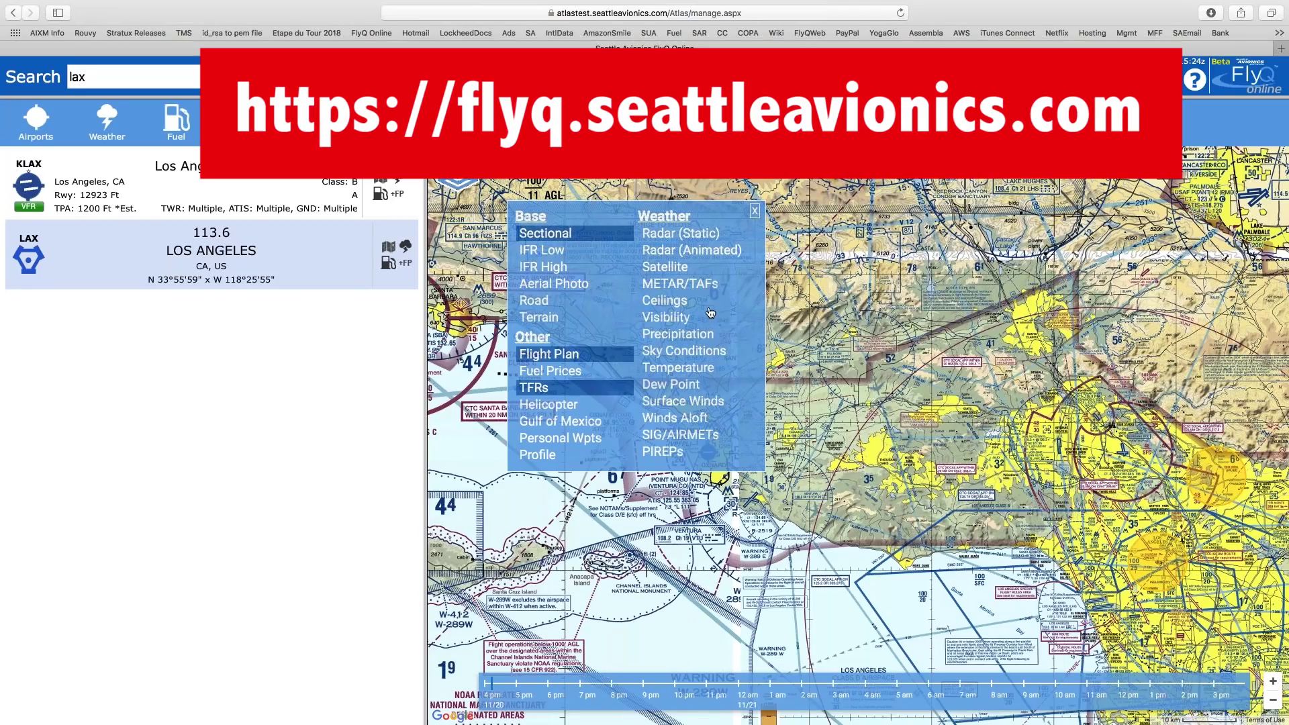
- Turn on the Ceilings layer, search 'mci' and centre the sectional on Kansas City Intl (KMCI)
left_click(669, 302)
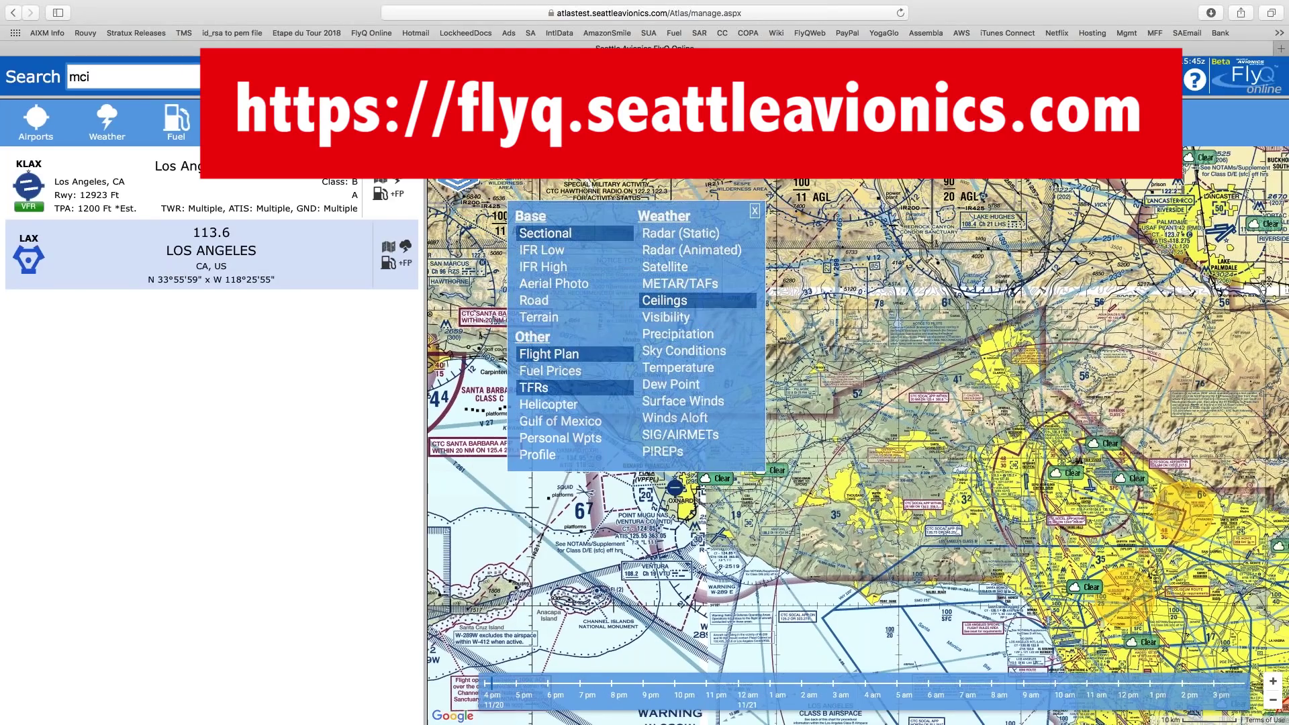
key("Return")
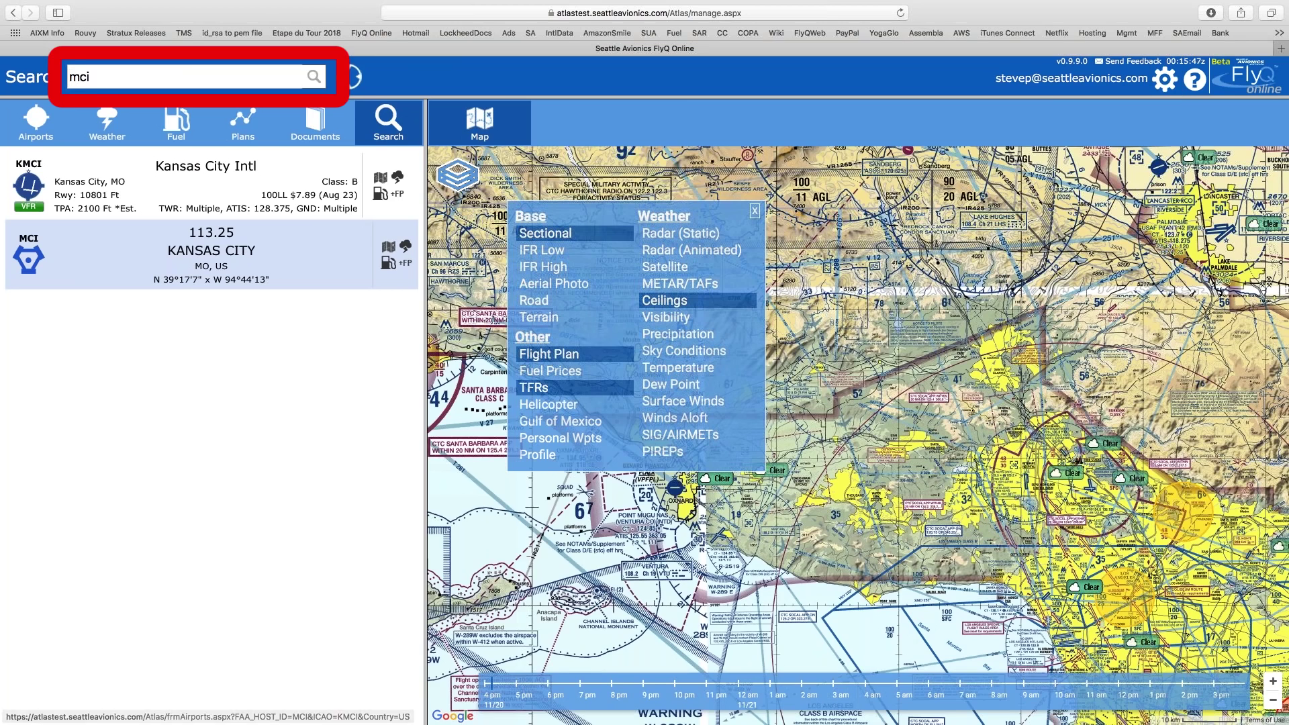
left_click(381, 180)
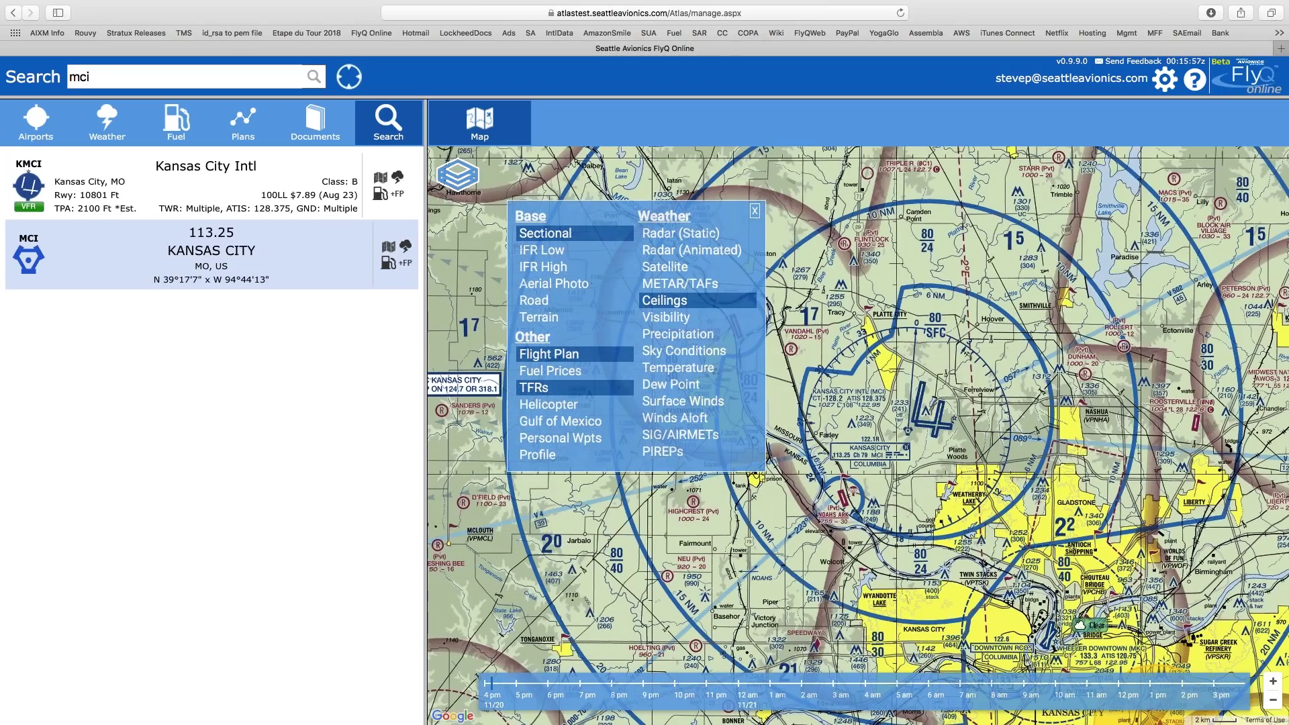
- Toggle the Visibility and Ceilings weather overlays, leaving both unchecked on the Kansas City sectional
left_click(708, 320)
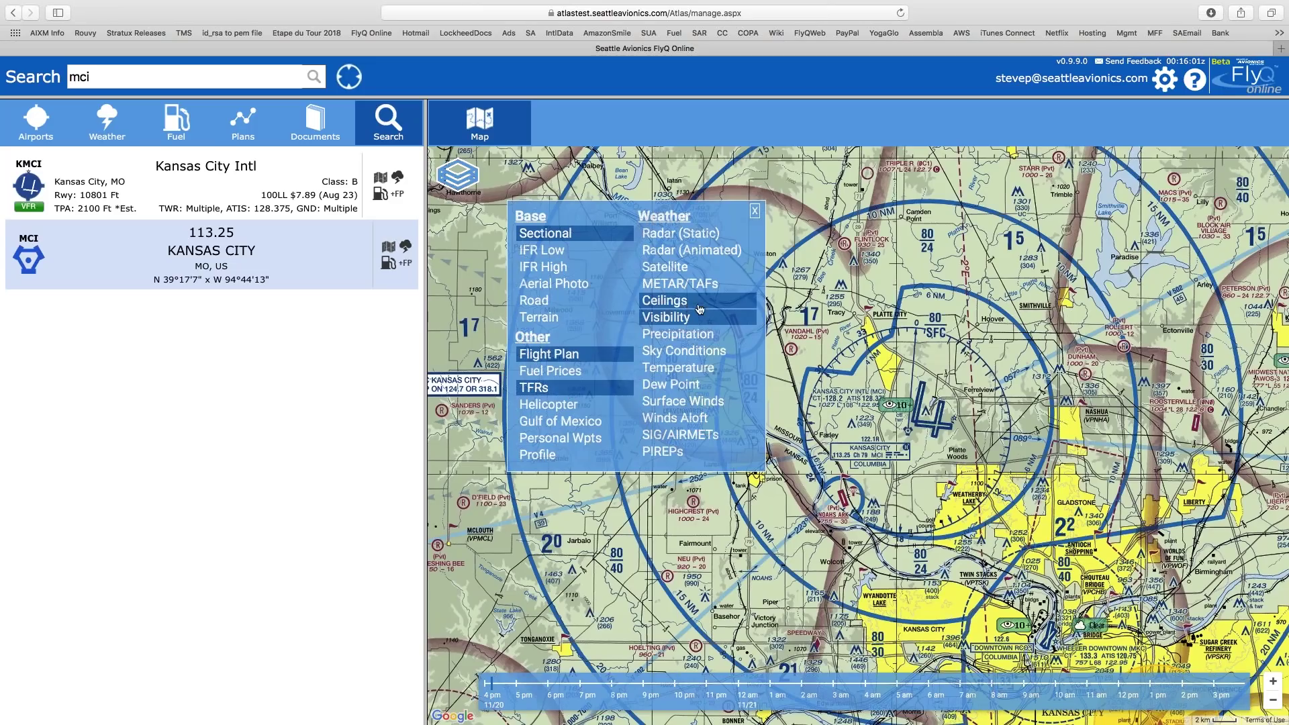
left_click(666, 304)
left_click(667, 302)
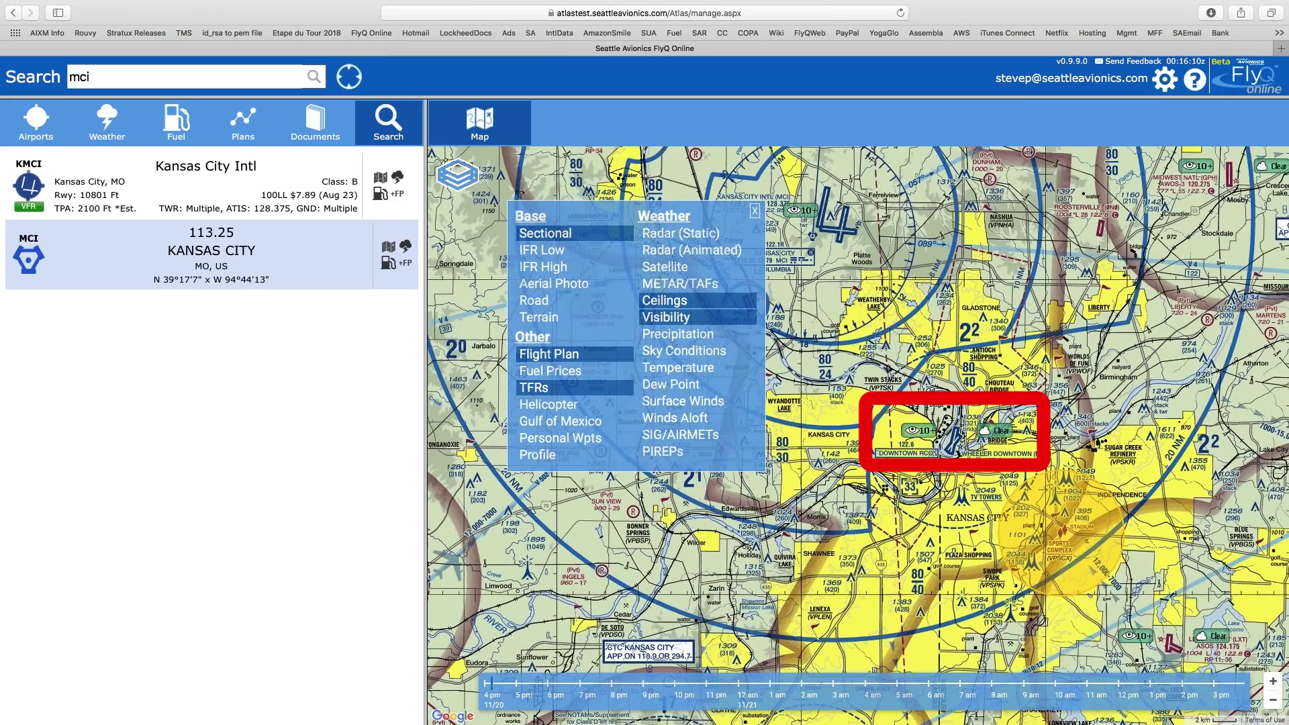
left_click(678, 334)
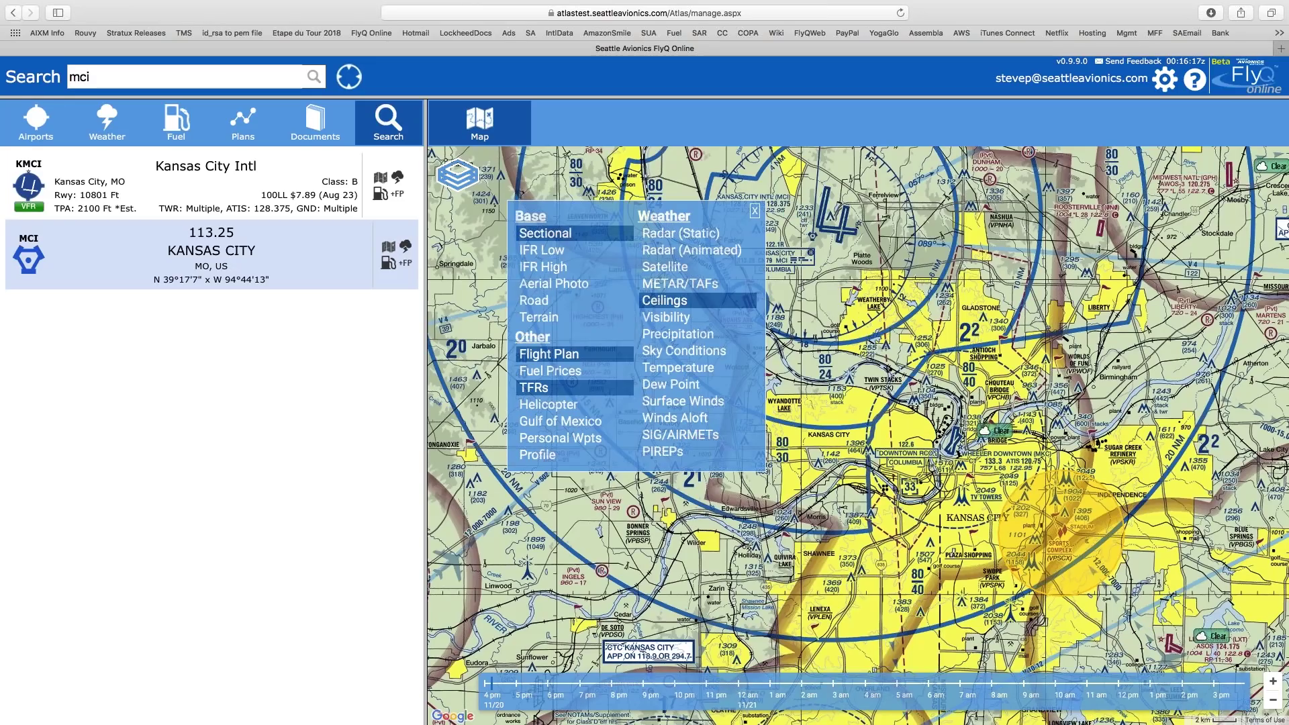
left_click(685, 304)
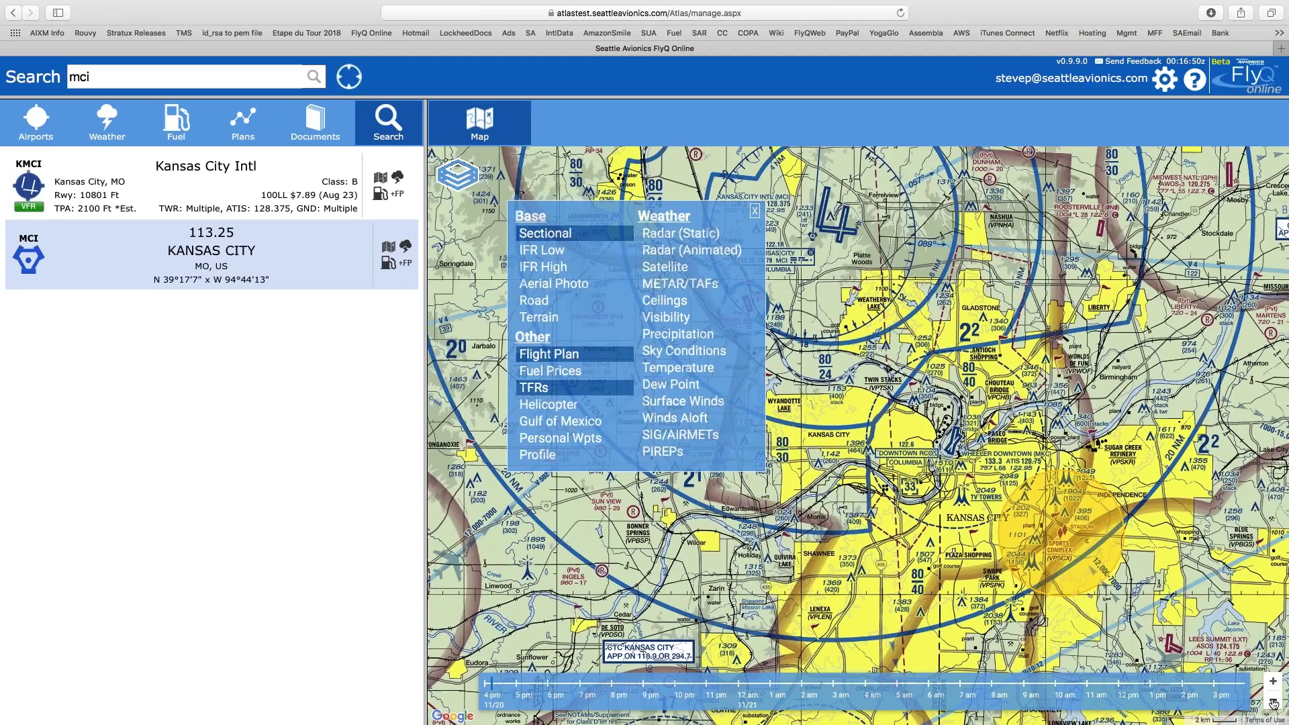
- Hide the TFR areas and zoom the map out two levels
left_click(550, 391)
left_click(1273, 701)
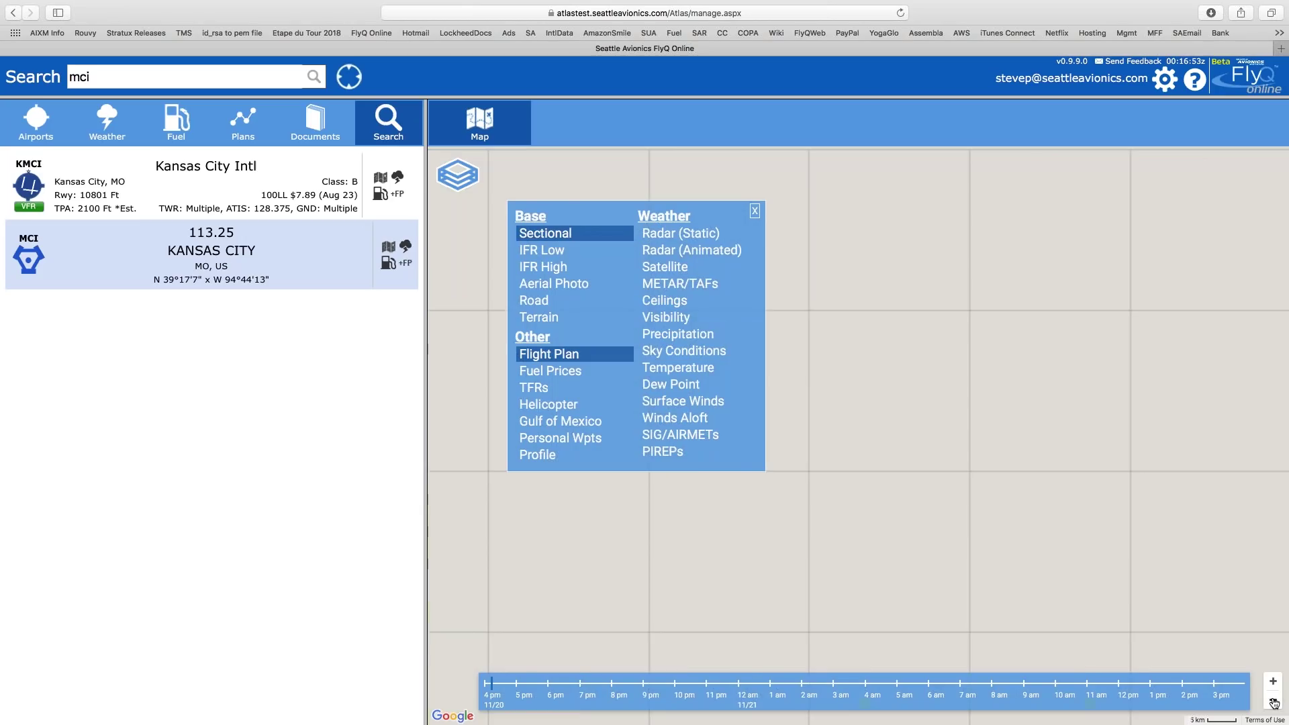
left_click(1273, 701)
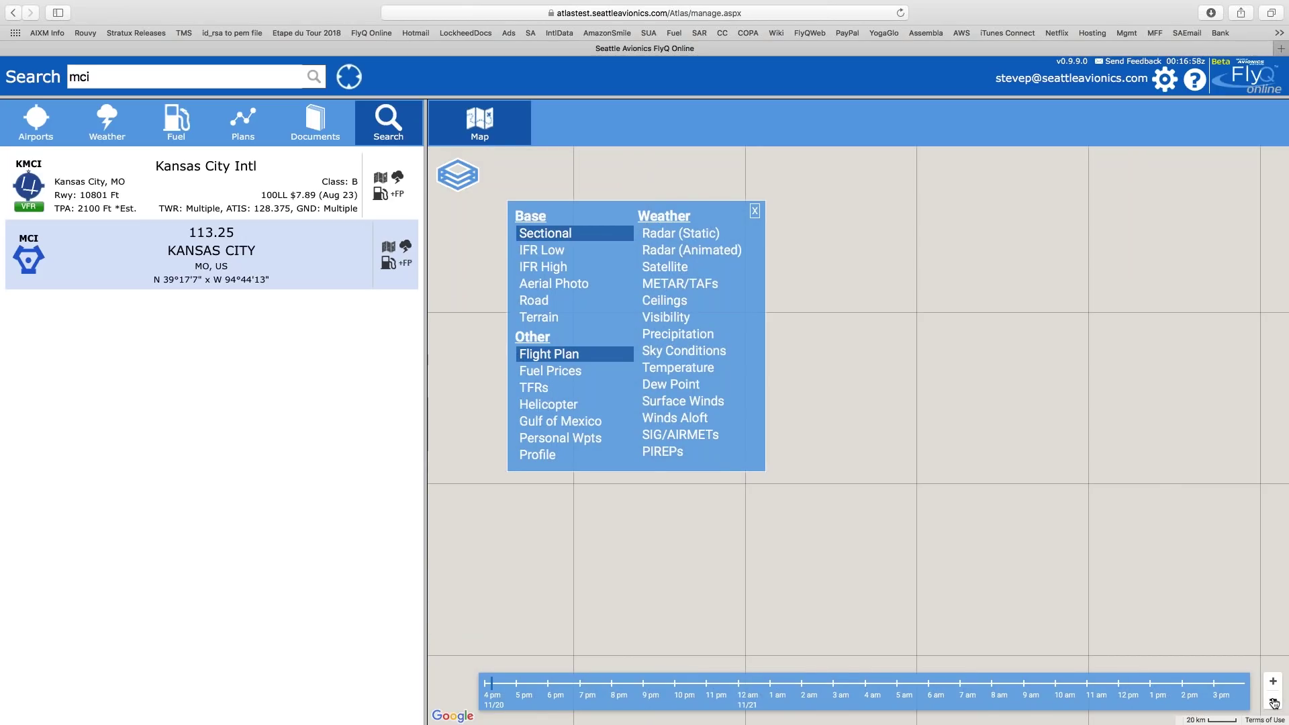
scroll(1001, 322, "down", 1)
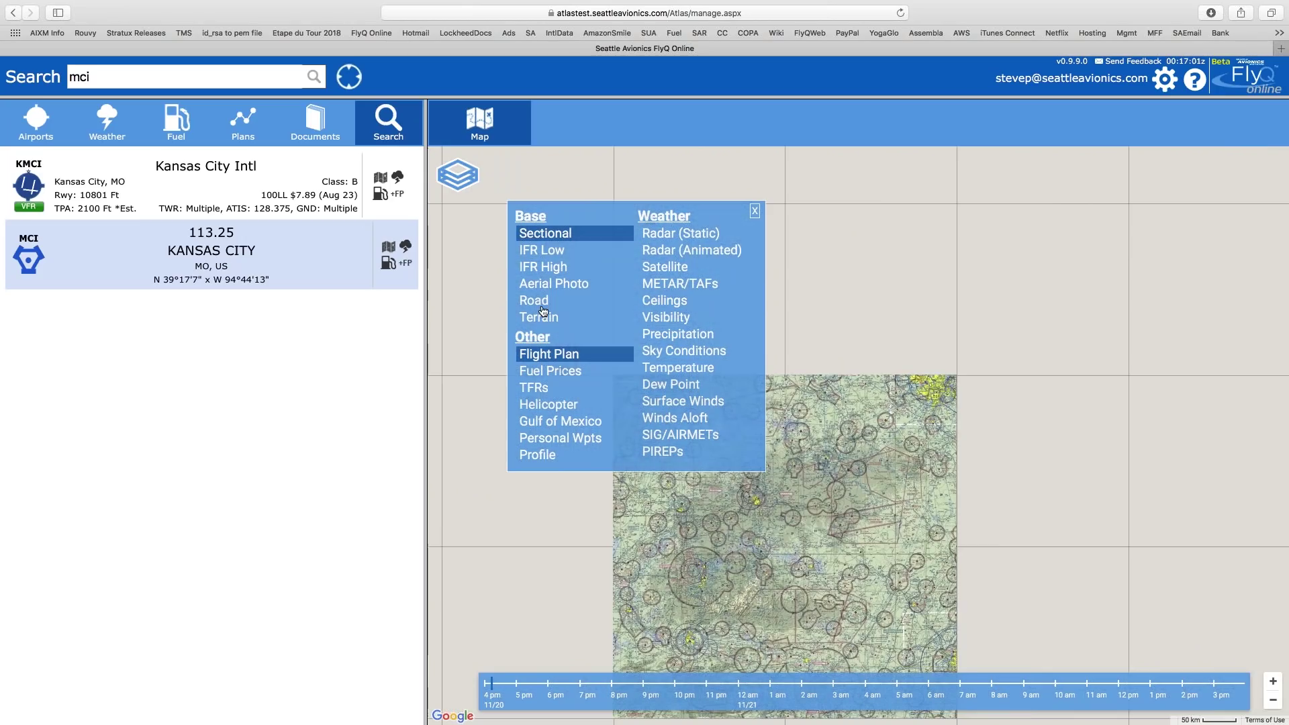
- Switch the base map to Road and zoom out to centre the continental US
left_click(543, 304)
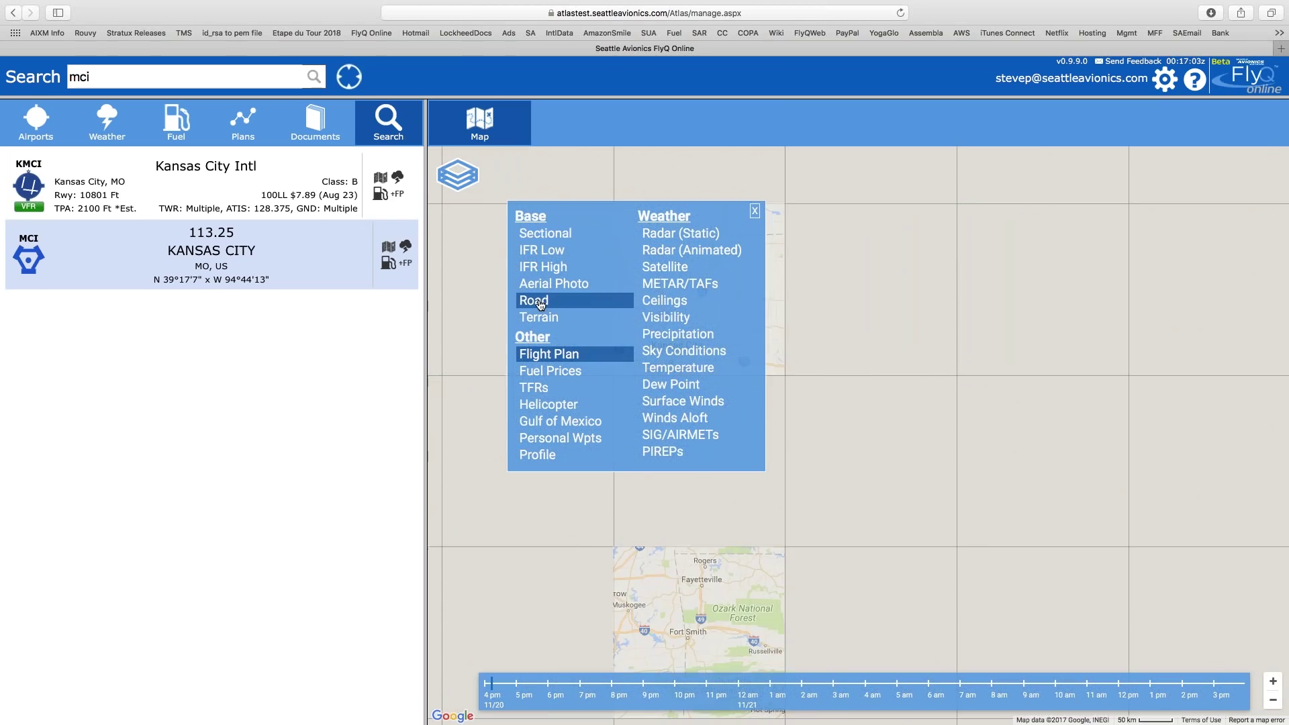
left_click(1273, 702)
left_click(1273, 703)
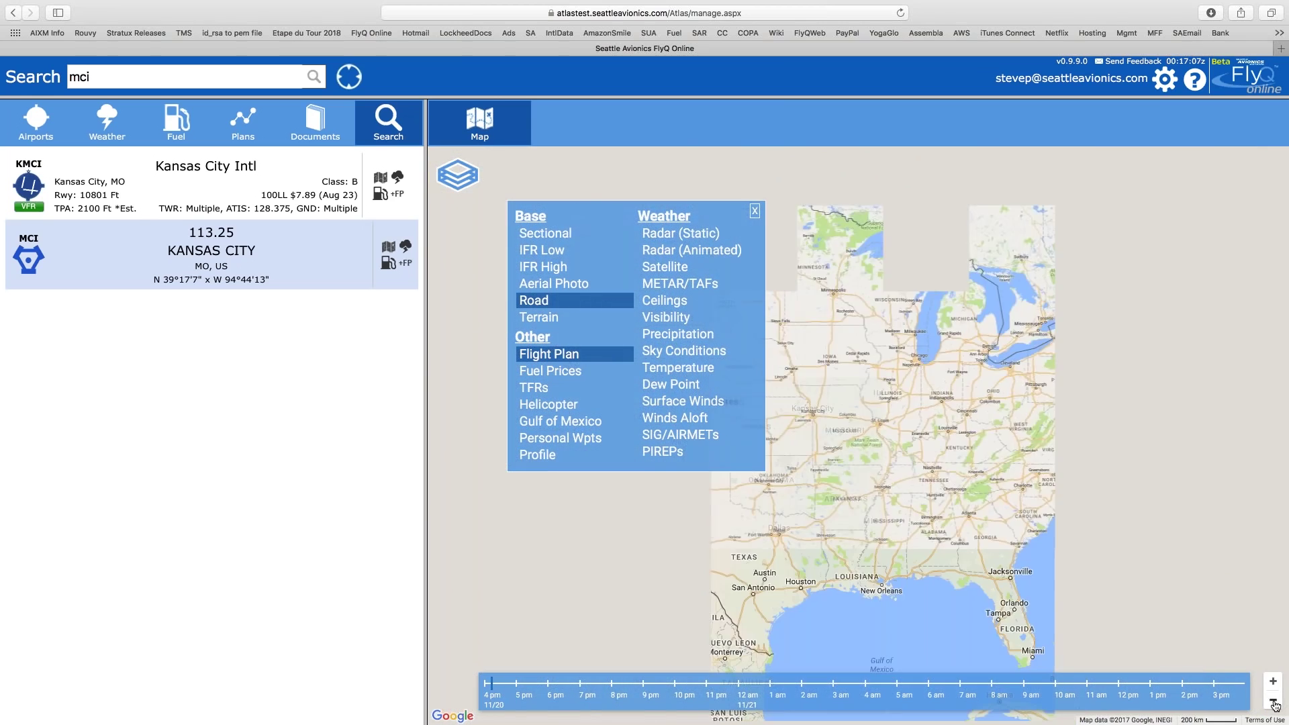
left_click_drag(601, 201, 699, 222)
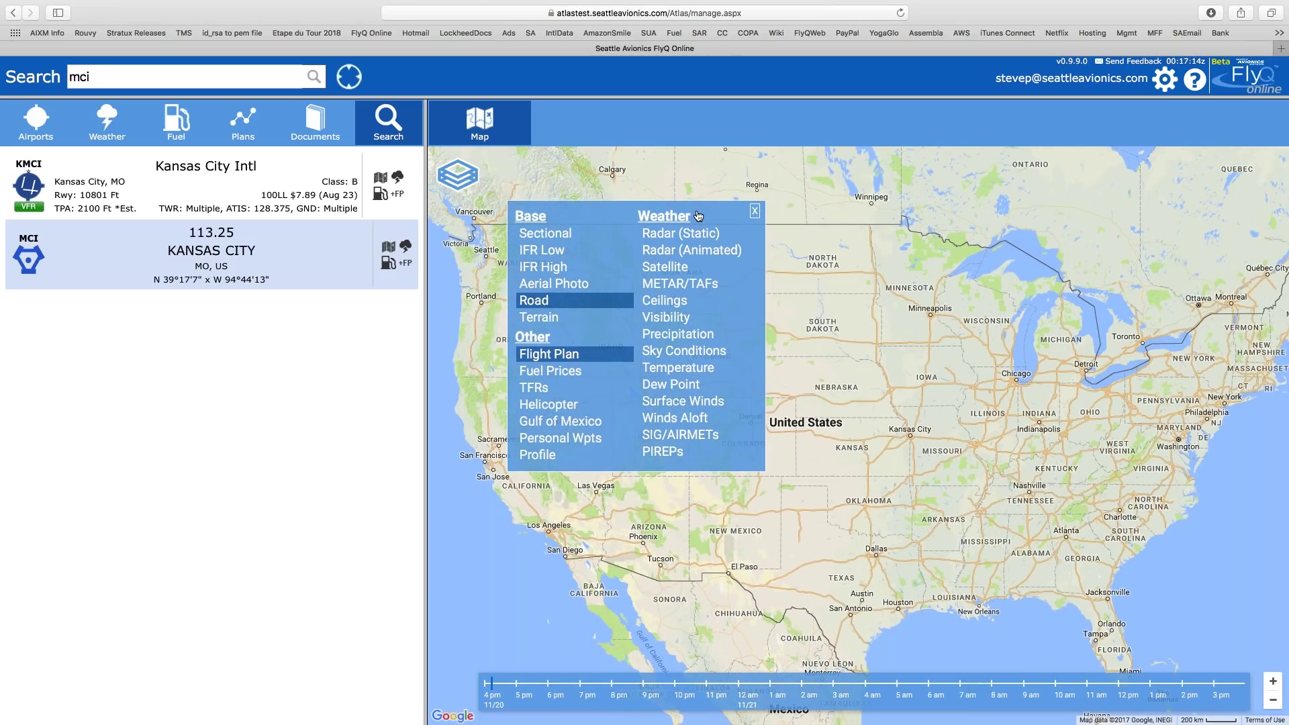
- Overlay Winds Aloft and compare 12000, 18000, 30000, 39000 and 9000 ft, ending at 6000 ft
left_click(679, 419)
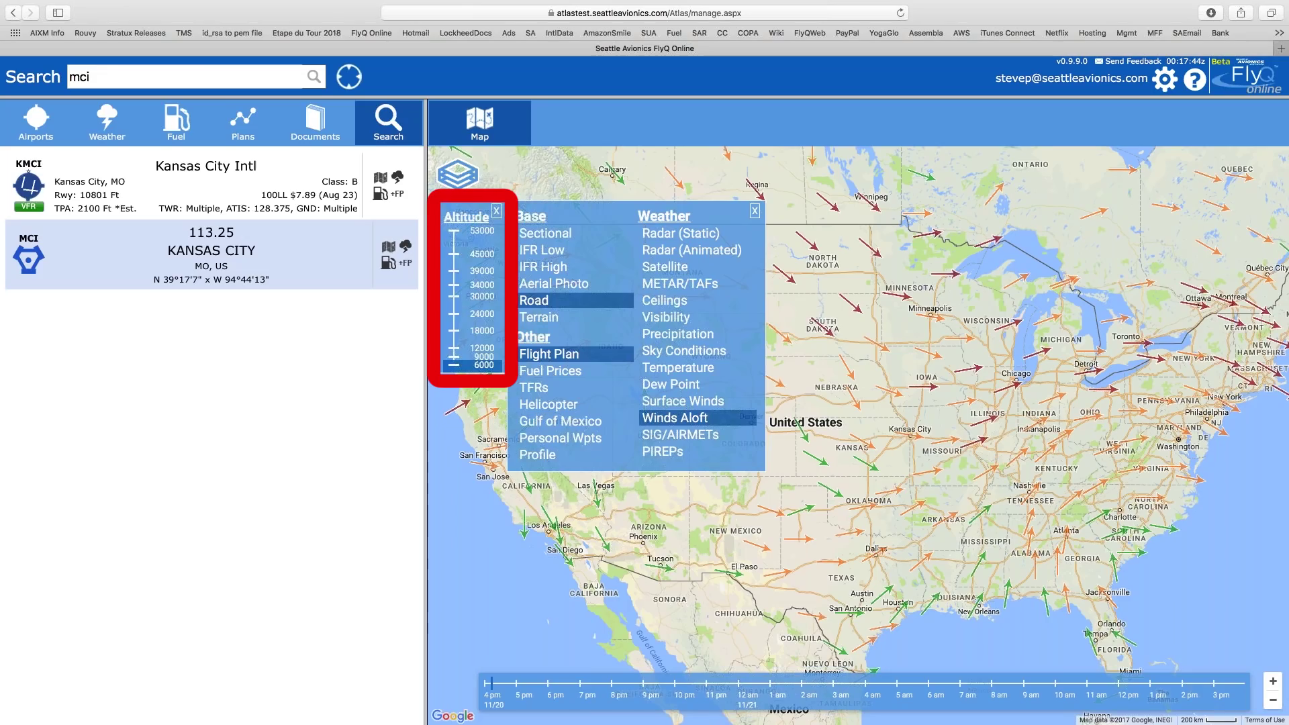
left_click(481, 350)
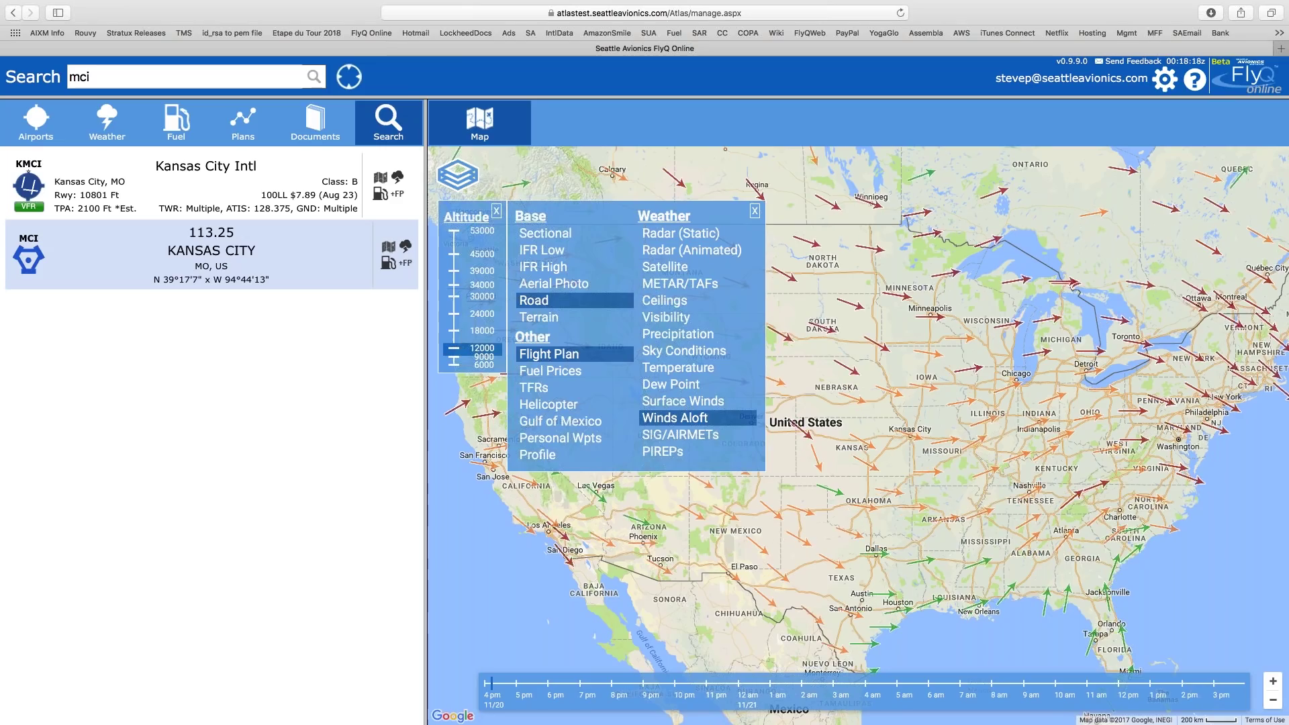
left_click(481, 331)
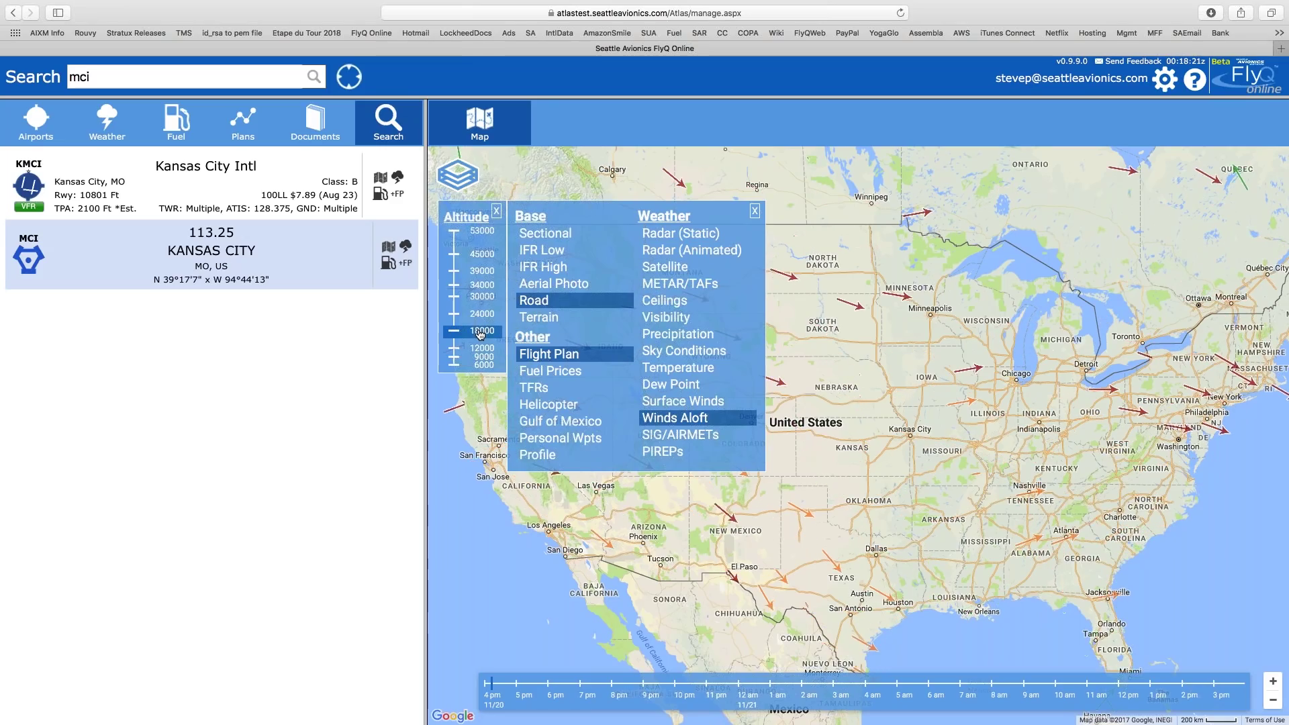
left_click(480, 297)
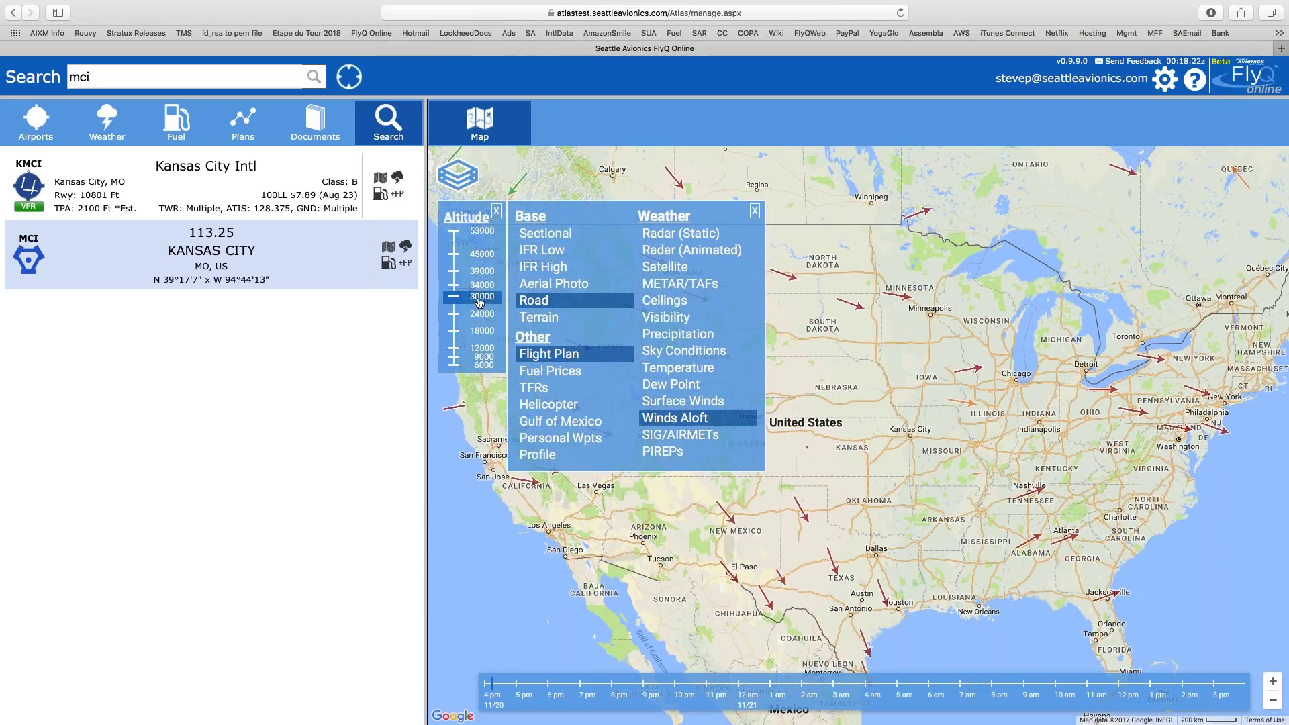
left_click(482, 273)
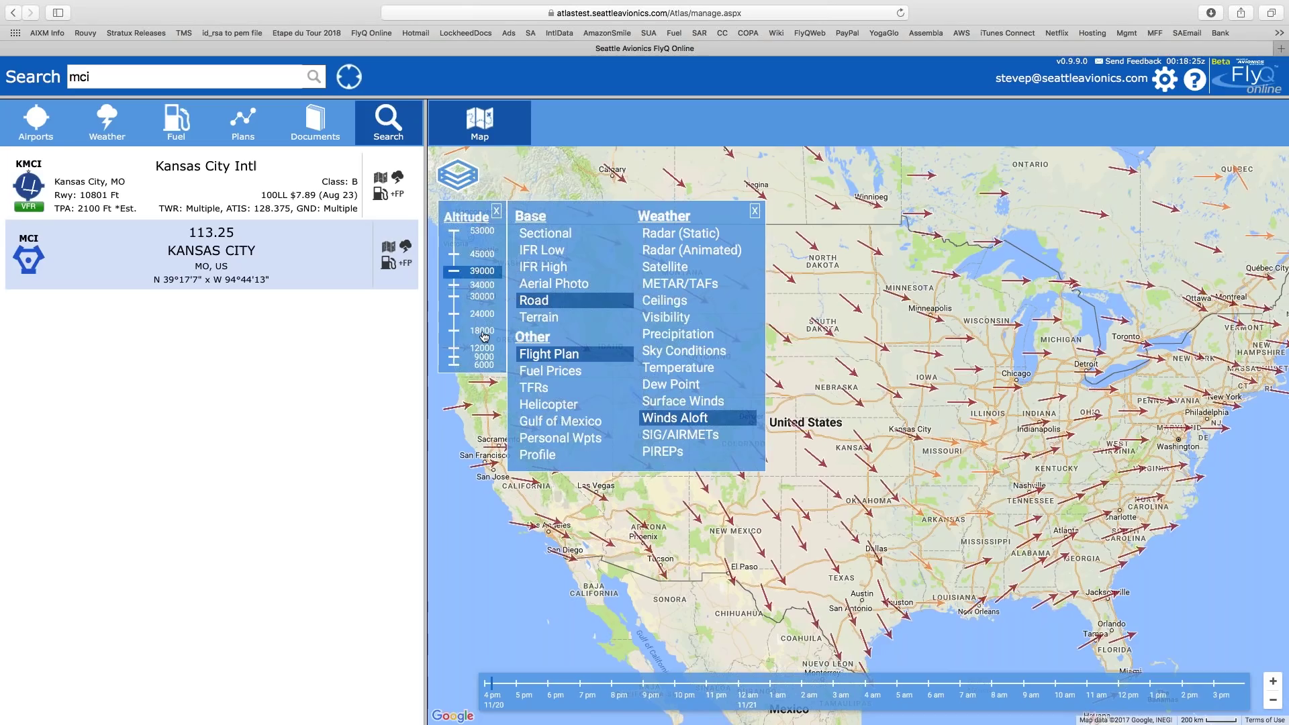
left_click(481, 358)
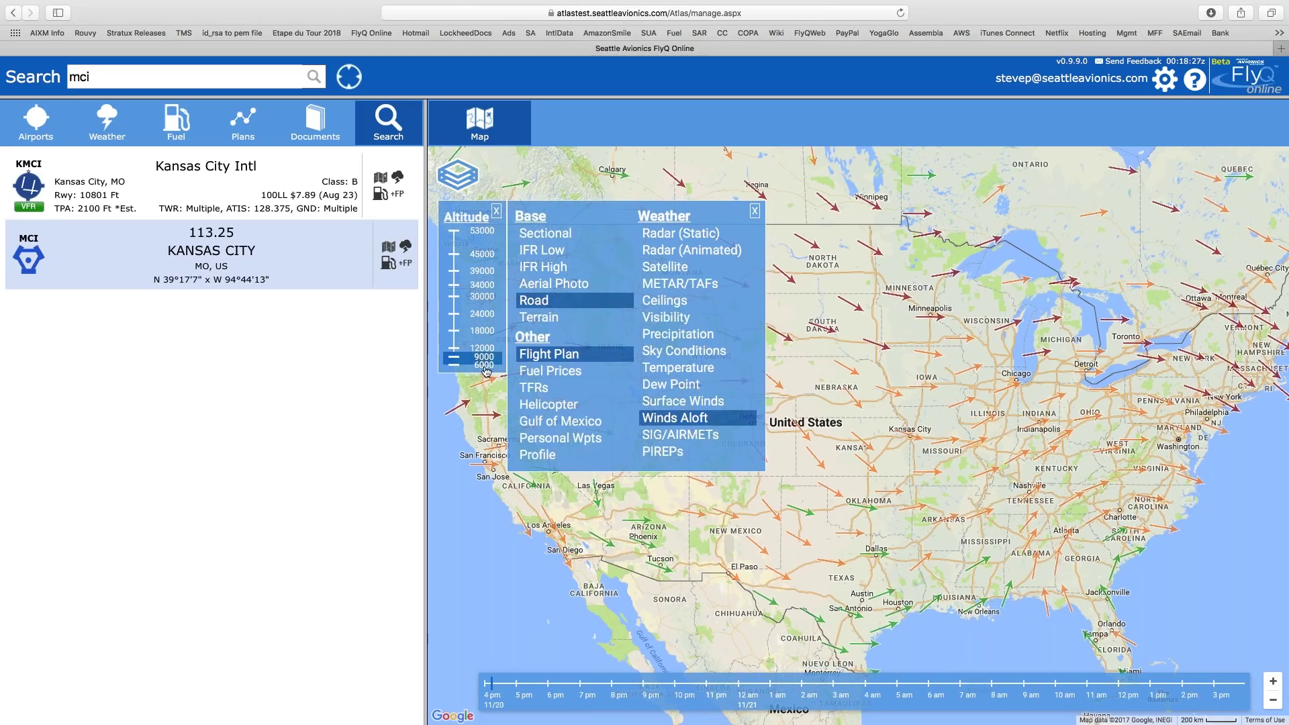
left_click(485, 366)
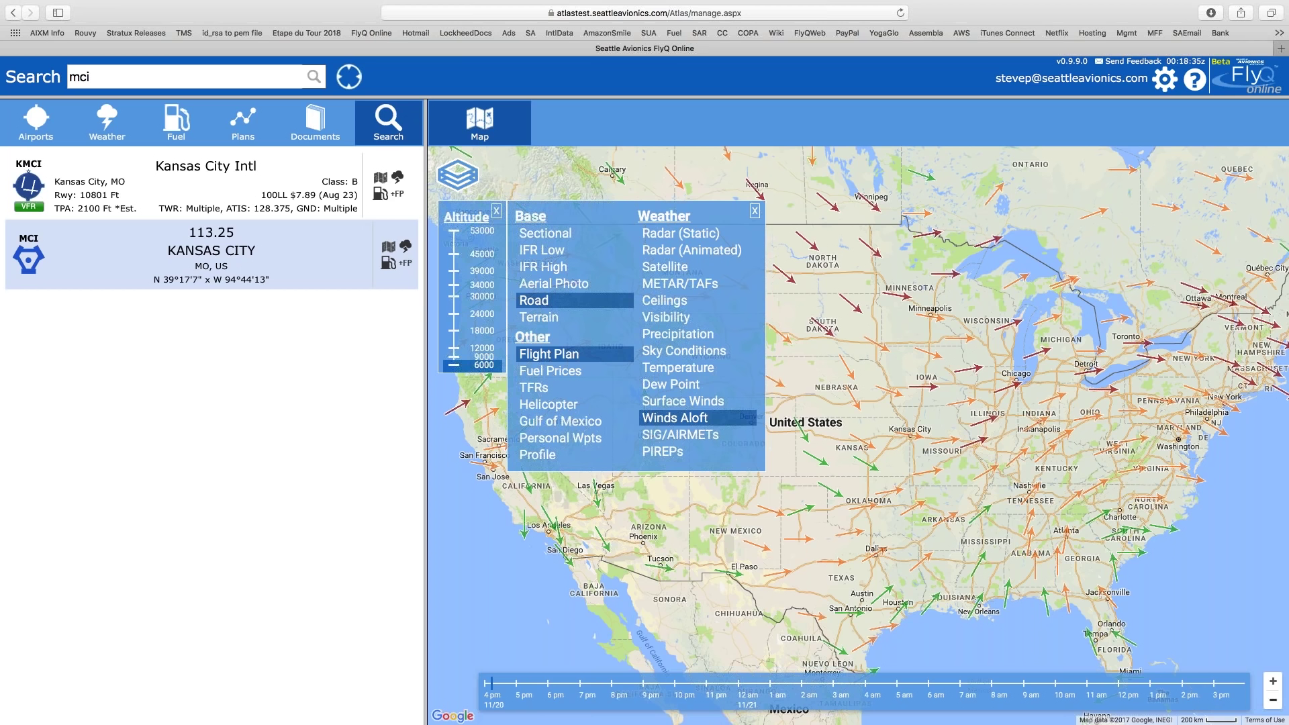
- Zoom in on the wind arrow near Salina, Kansas, then zoom back out to the whole US
left_click(1273, 682)
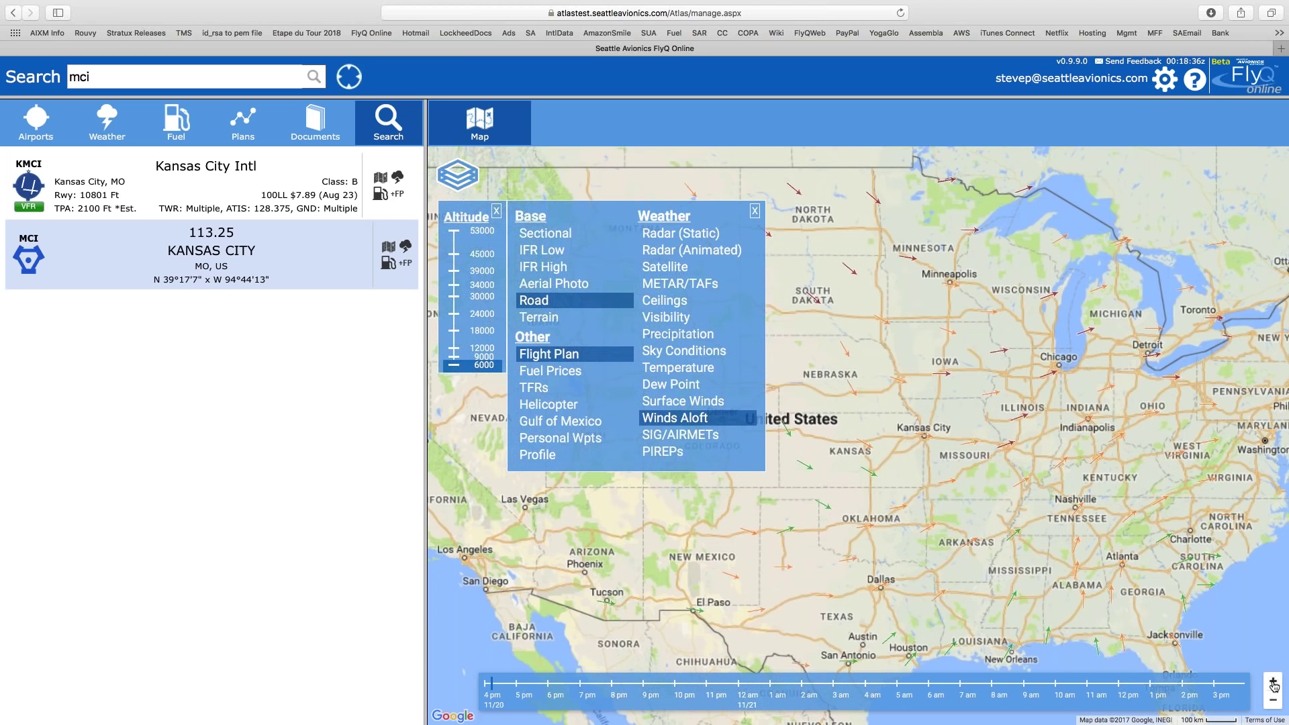
left_click(1274, 682)
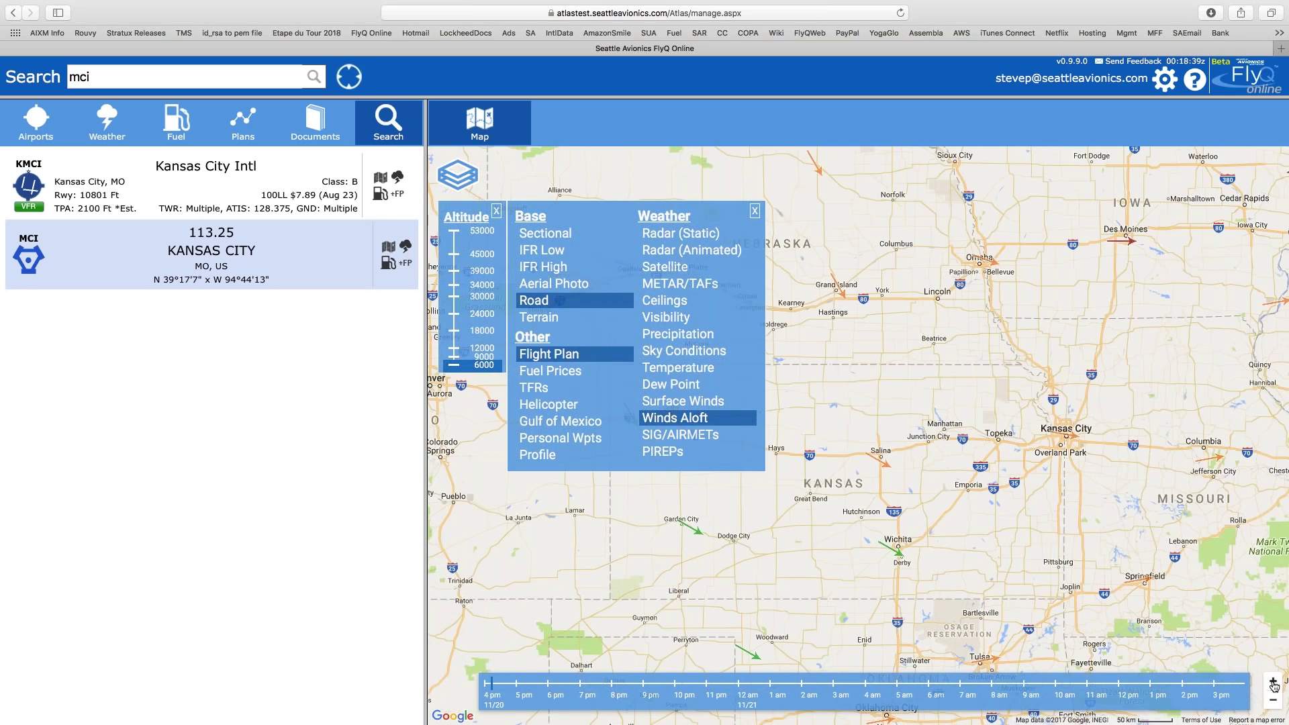
left_click(1273, 683)
left_click(1274, 683)
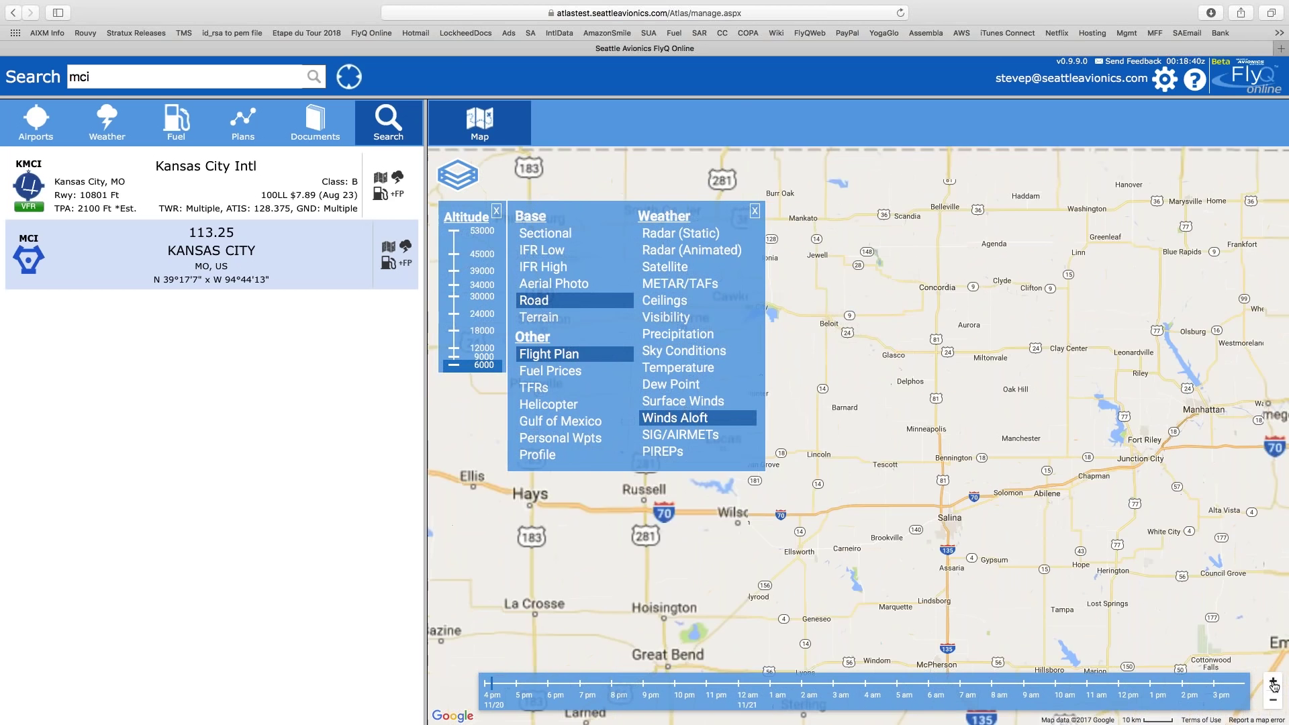
key("Down")
key("Down")
key("Down")
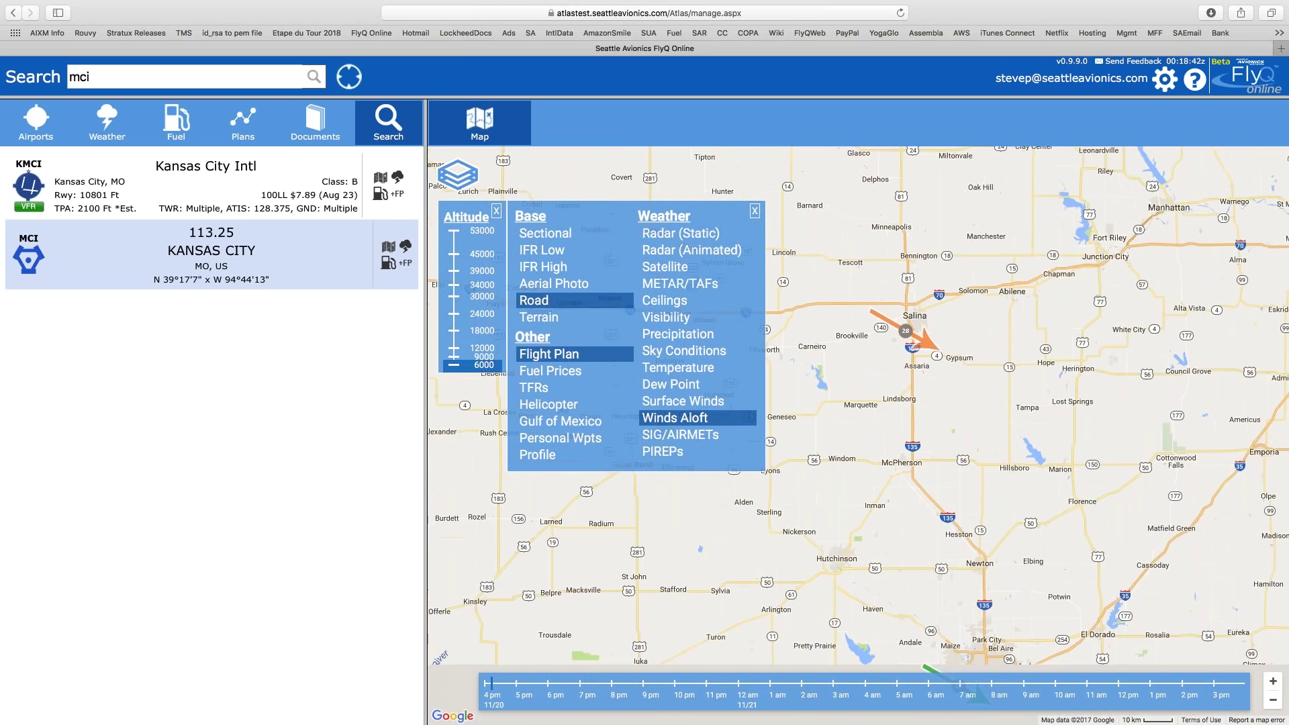
key("plus")
key("Up")
key("Up")
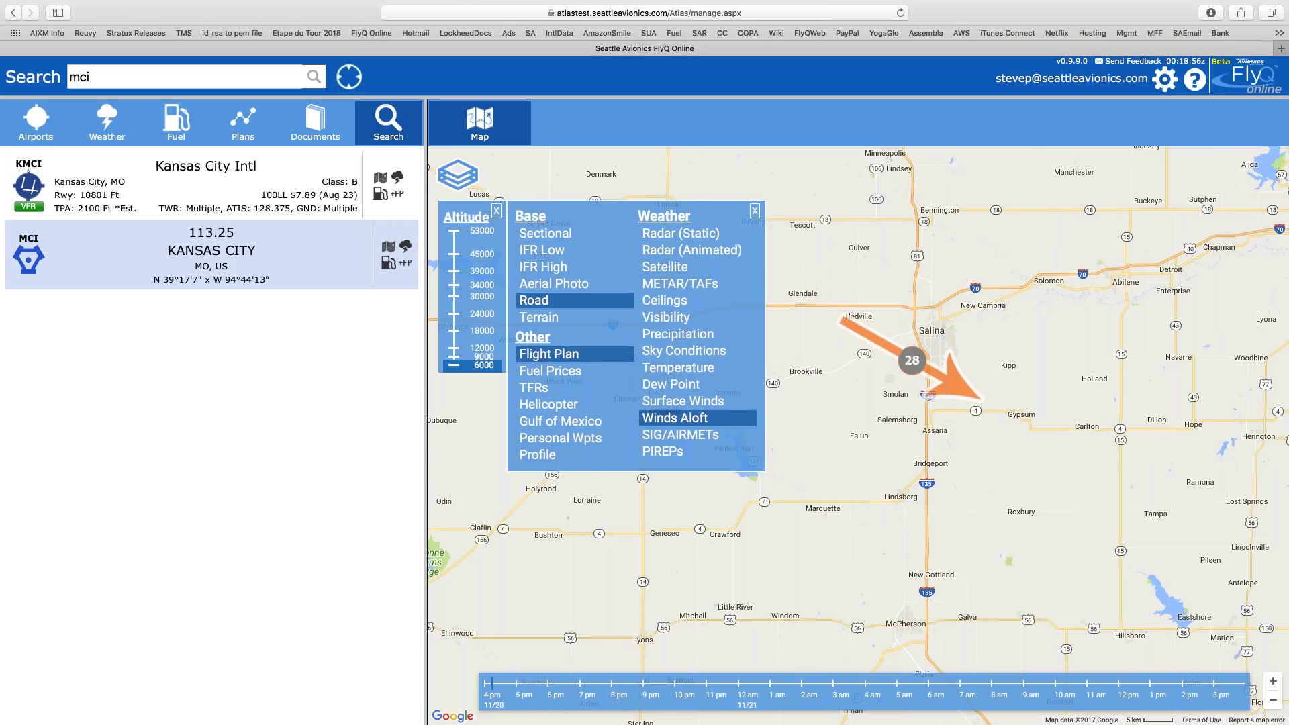
left_click(1273, 700)
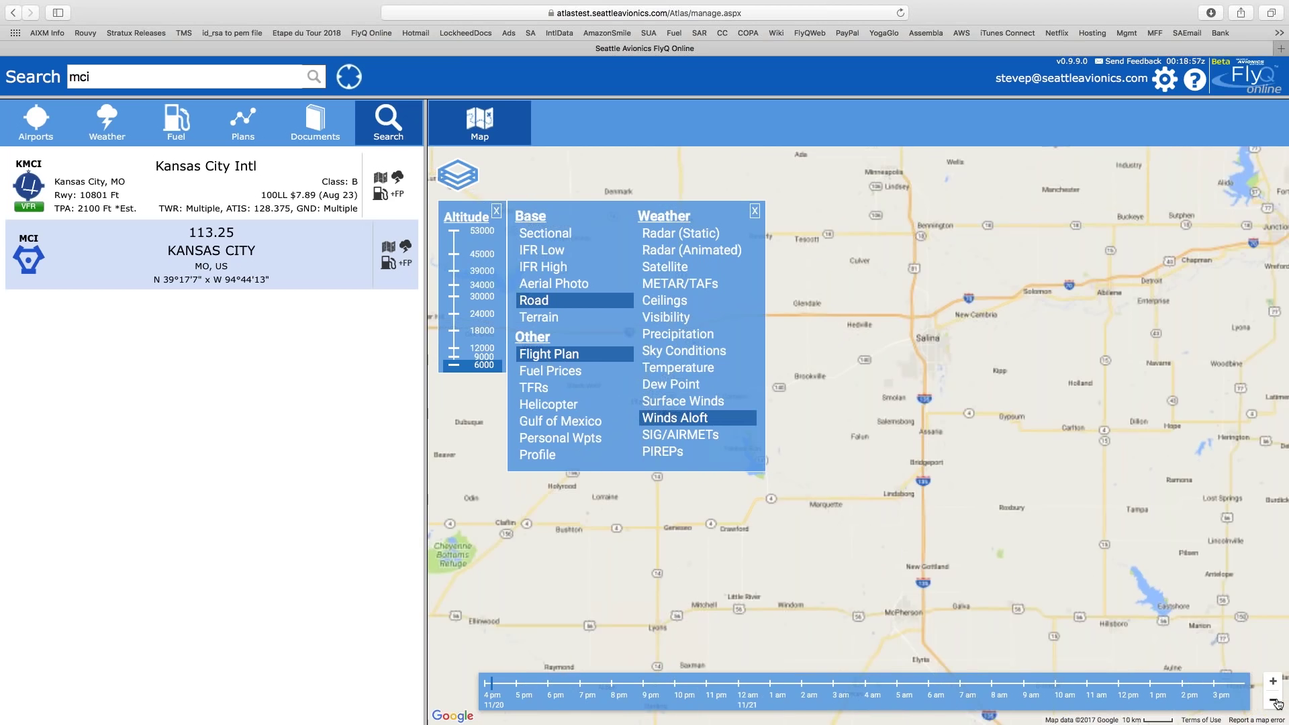
left_click(1275, 701)
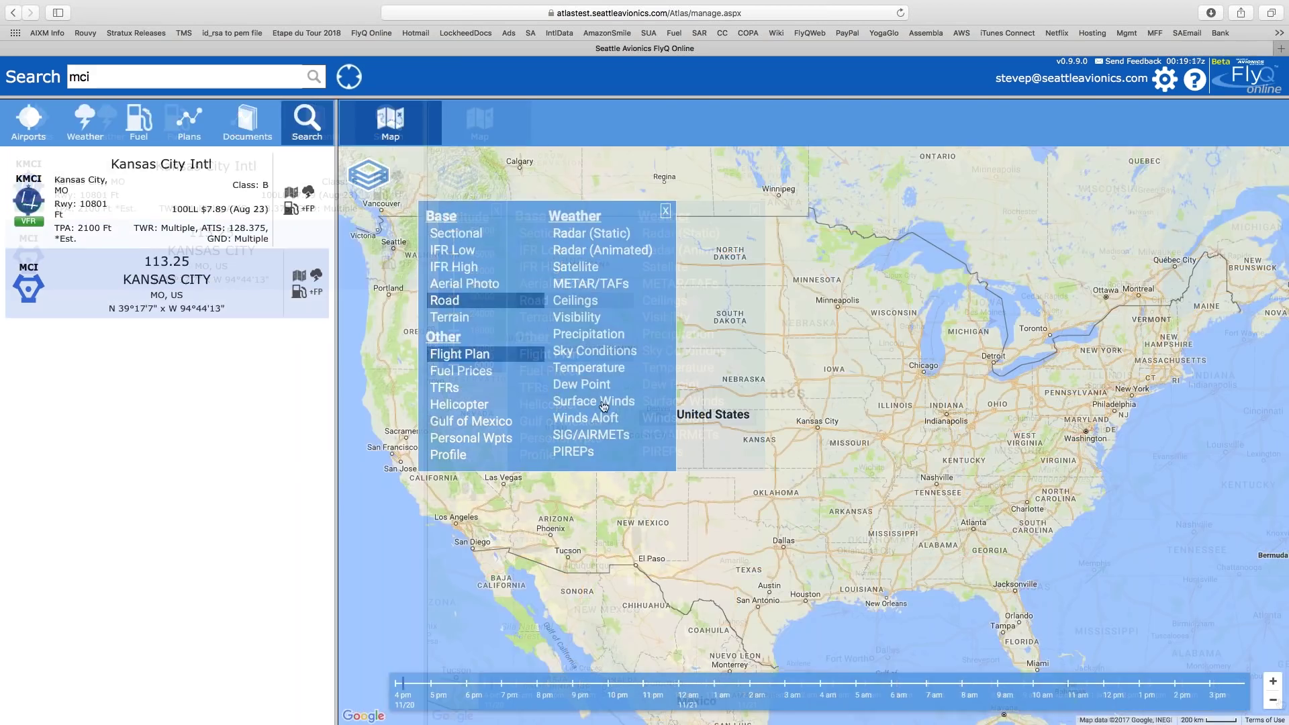
- Enable SIG/AIRMETs, step the altitude to 30000 ft, and open the Lake Michigan convective SIGMET
left_click(595, 437)
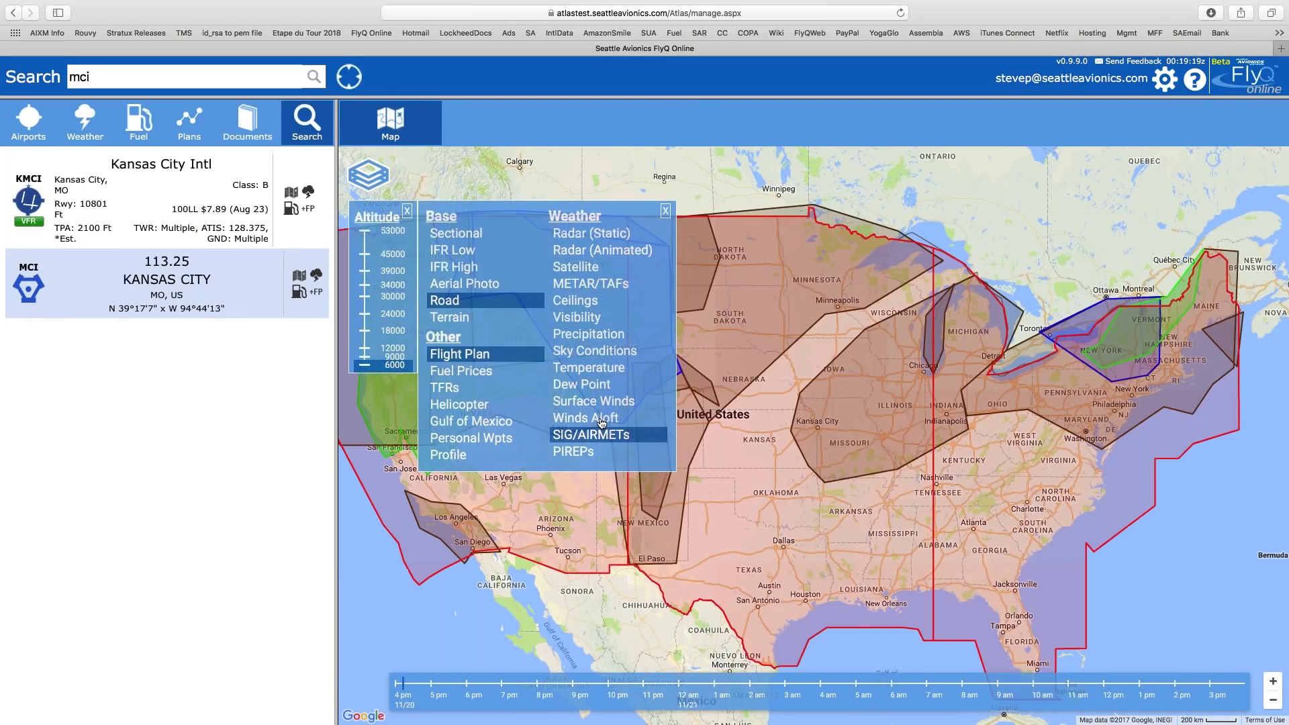
left_click(665, 211)
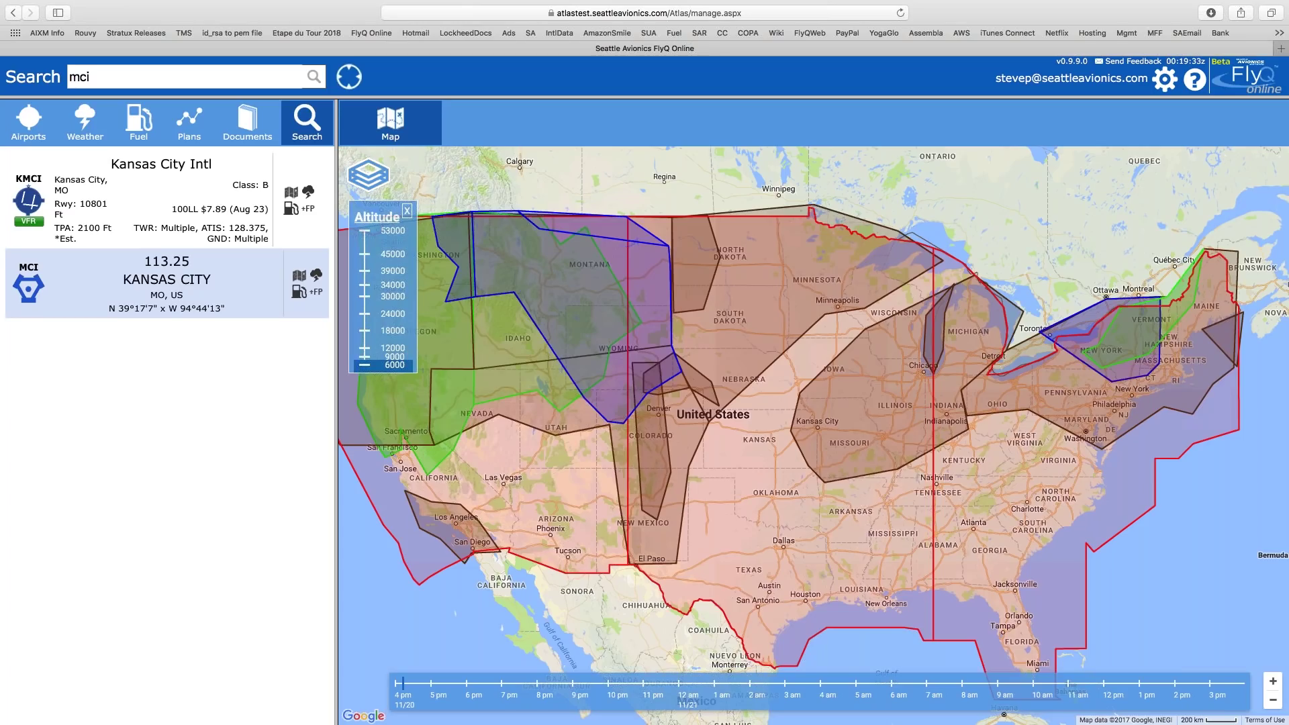
left_click(399, 359)
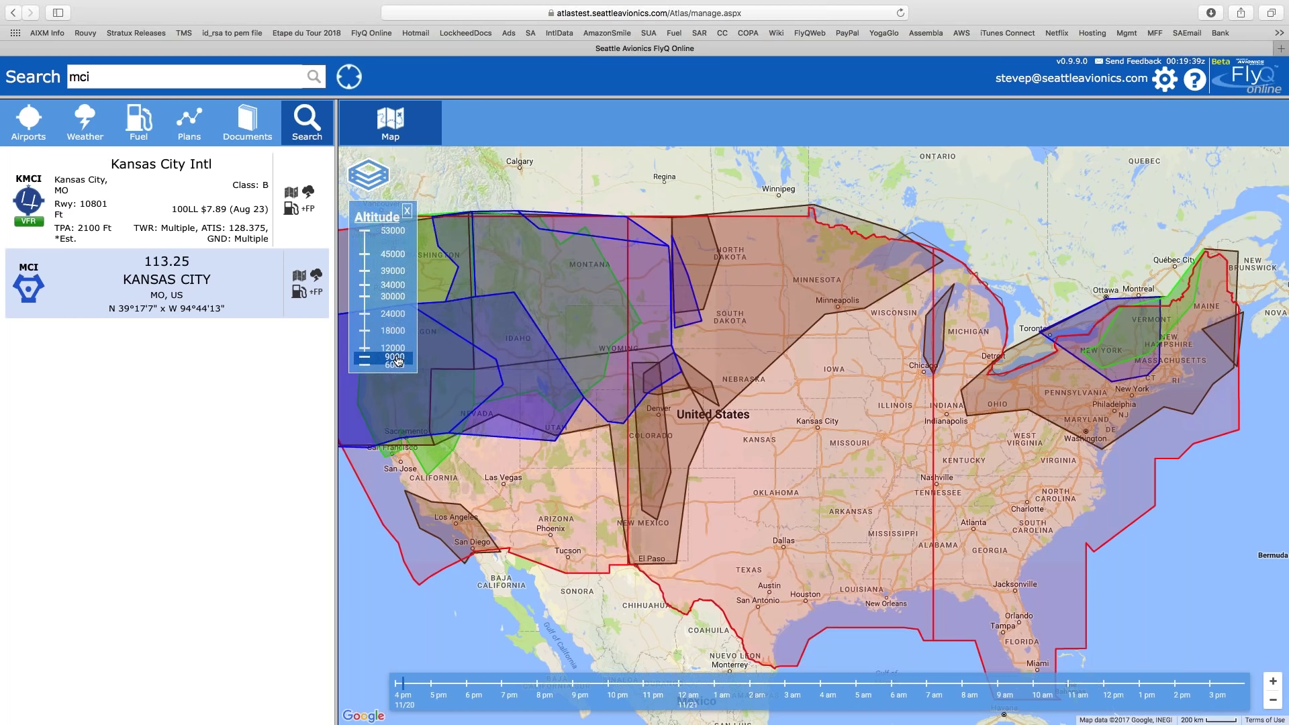
left_click(401, 348)
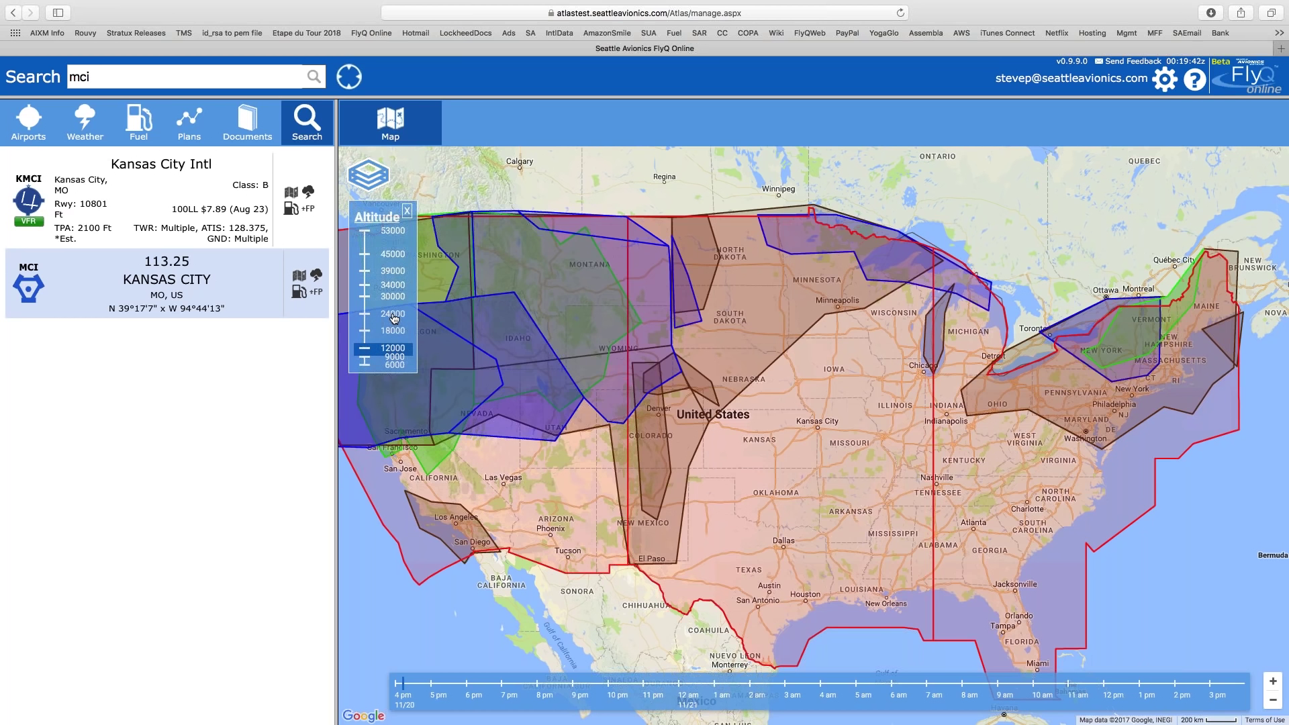
left_click(394, 315)
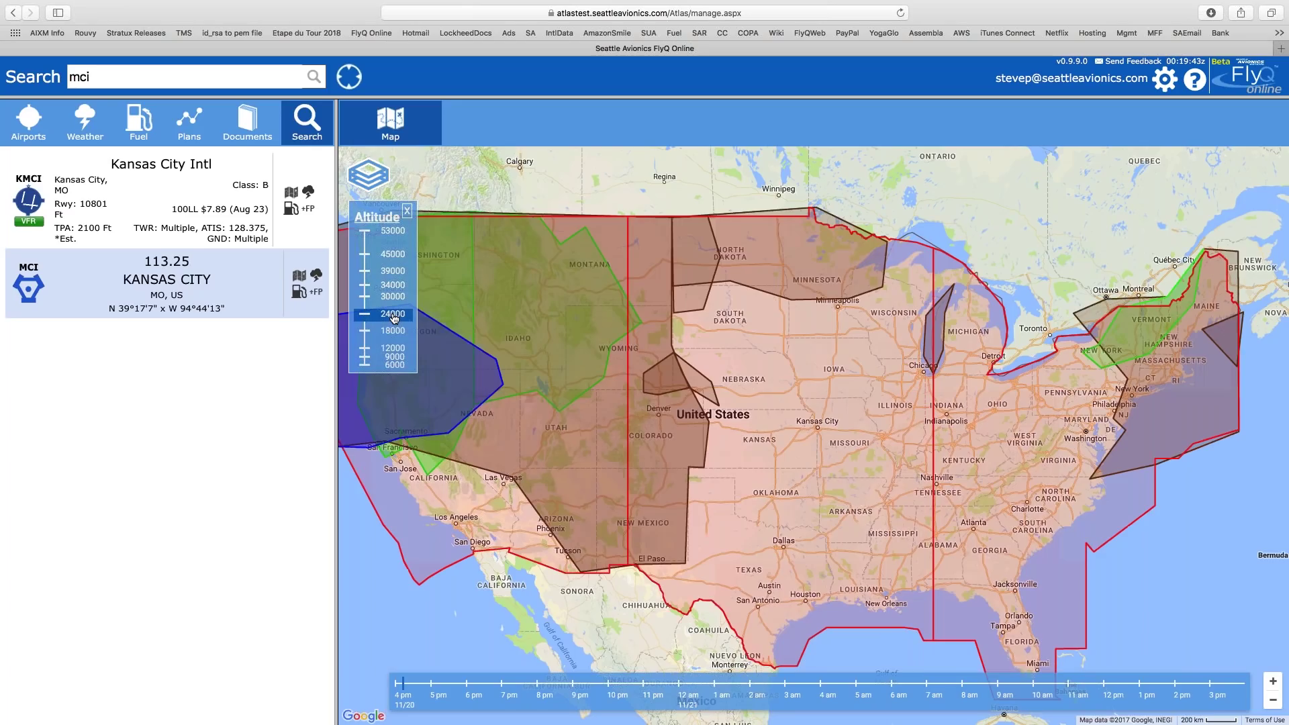
left_click(393, 298)
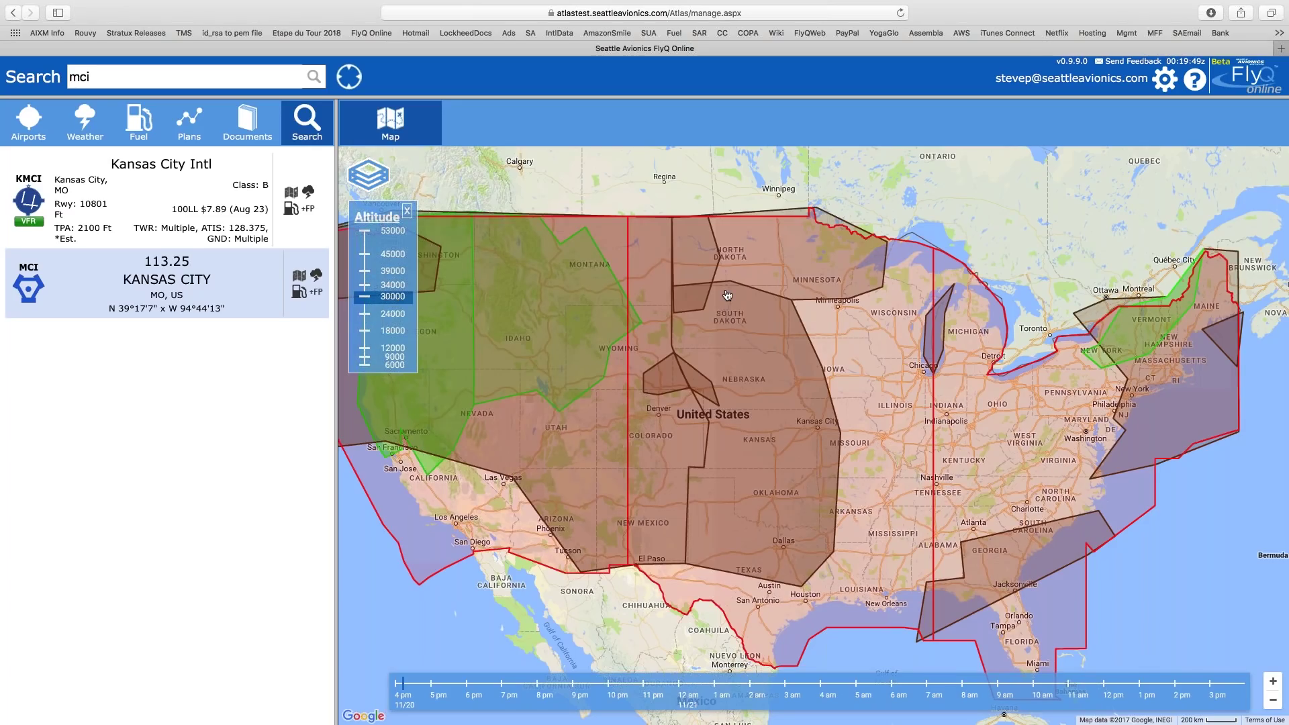
left_click(953, 285)
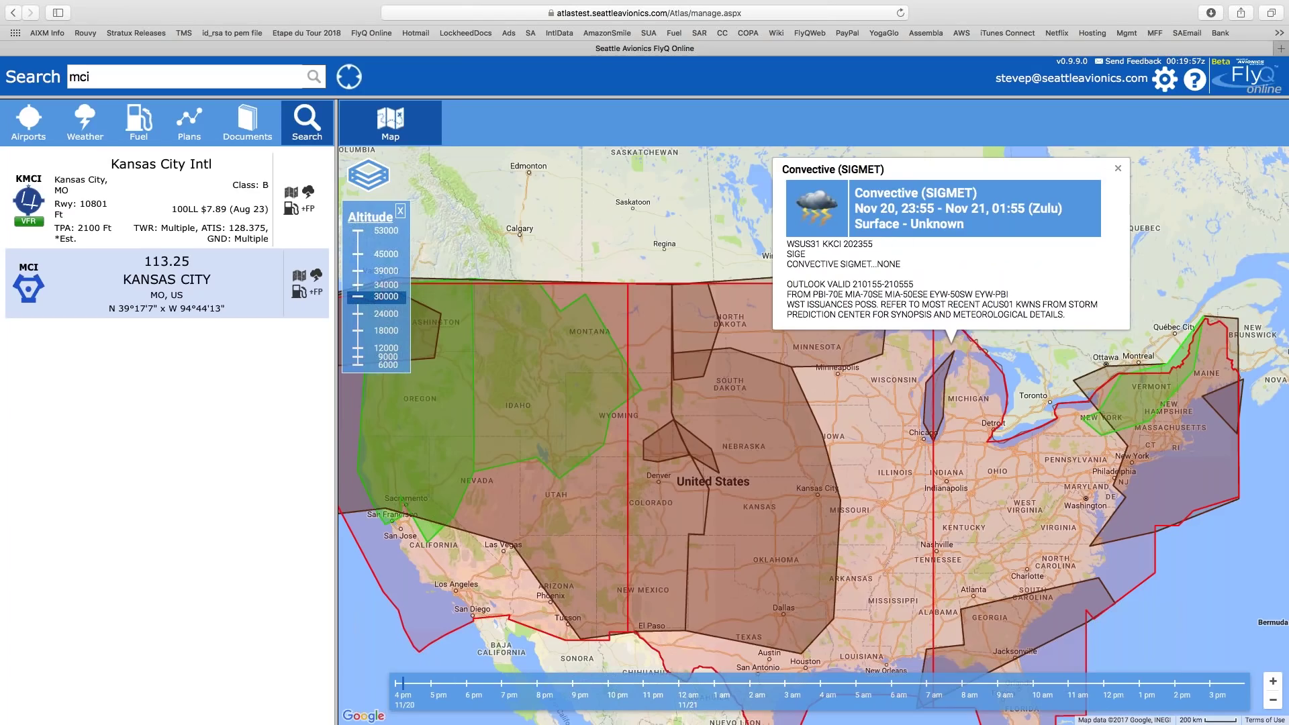
- Read advisories over Montana, New York/Vermont, San Diego and Victoria, then close the turbulence AIRMET
left_click(539, 317)
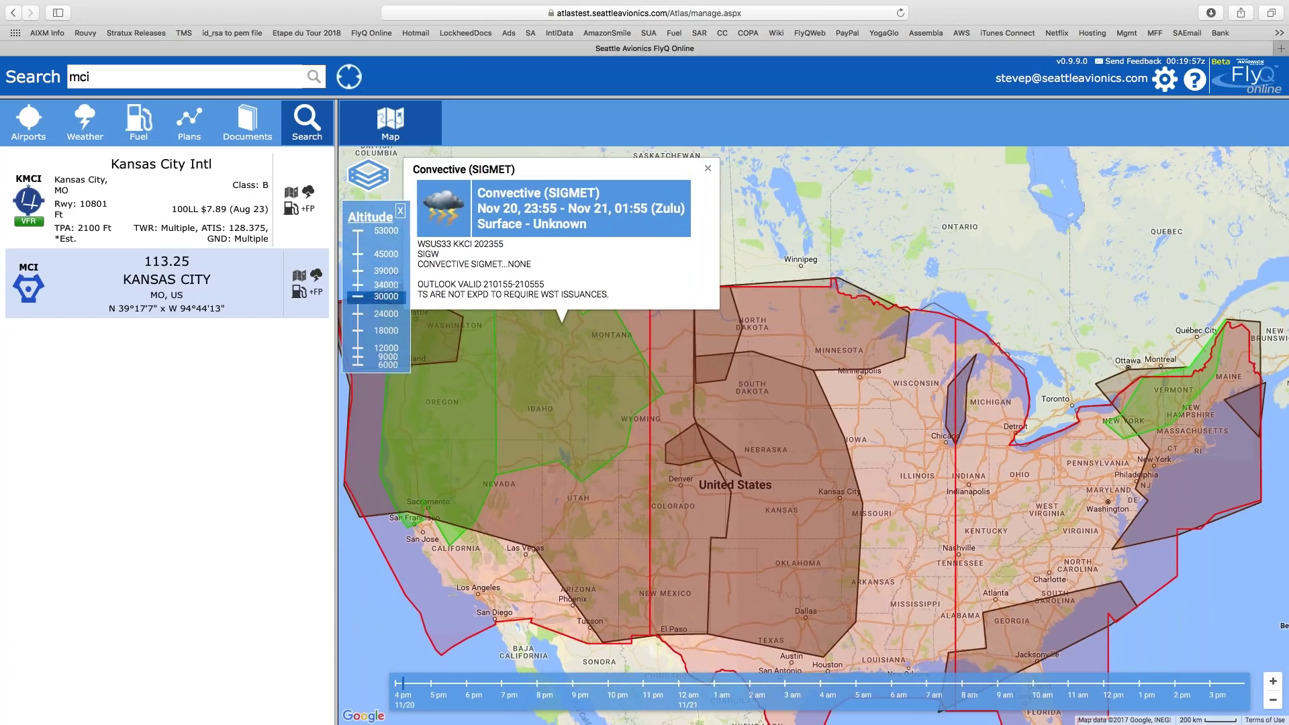
left_click(1111, 380)
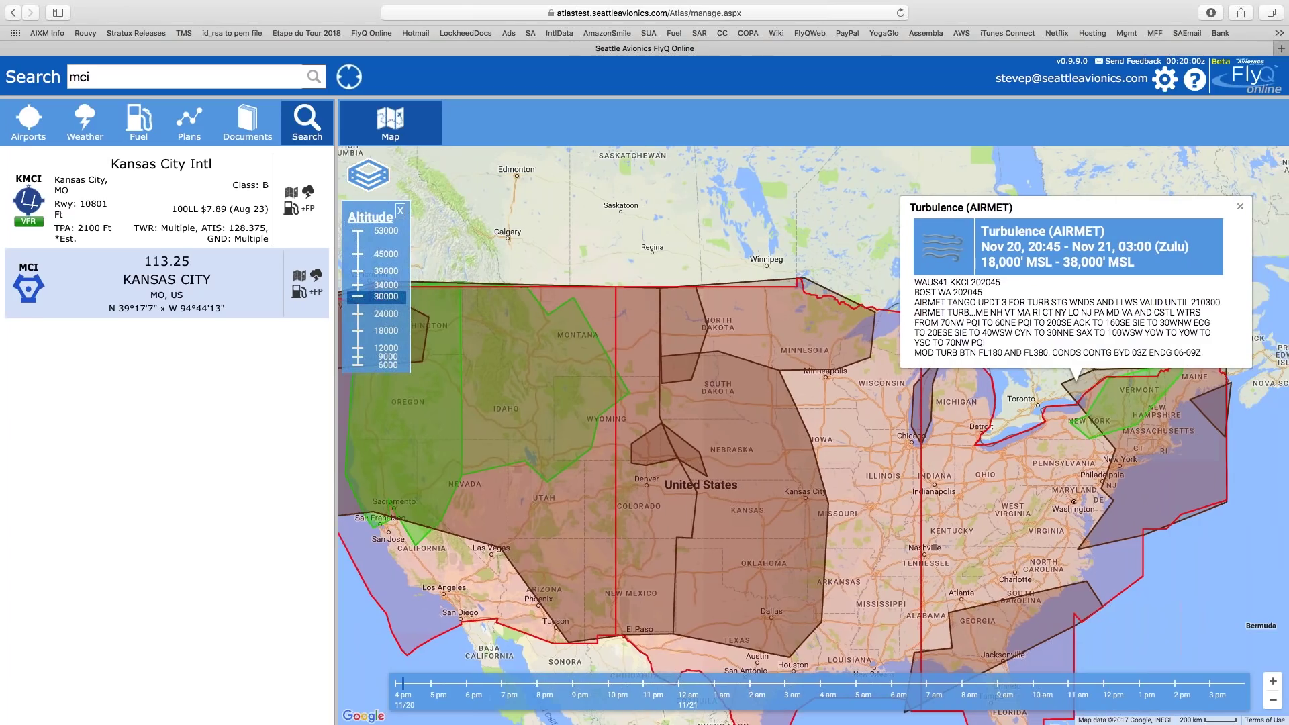
left_click(418, 618)
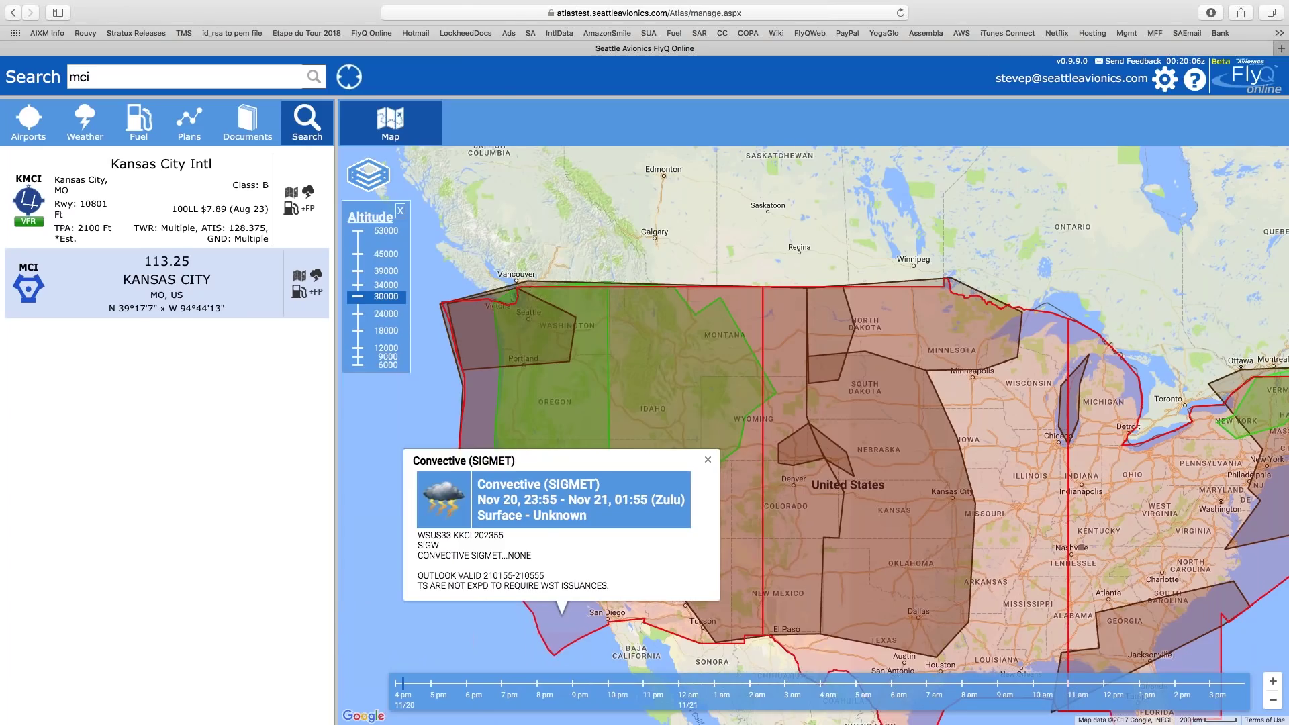
left_click(511, 291)
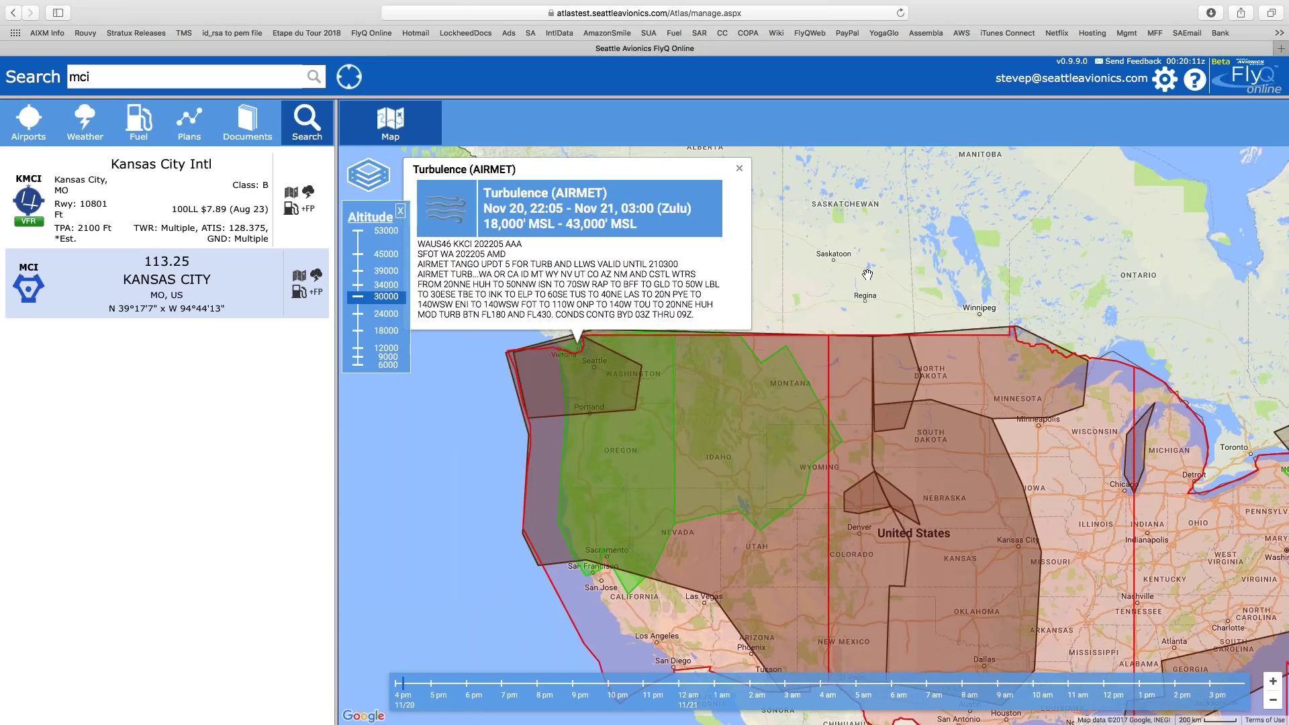
left_click(740, 171)
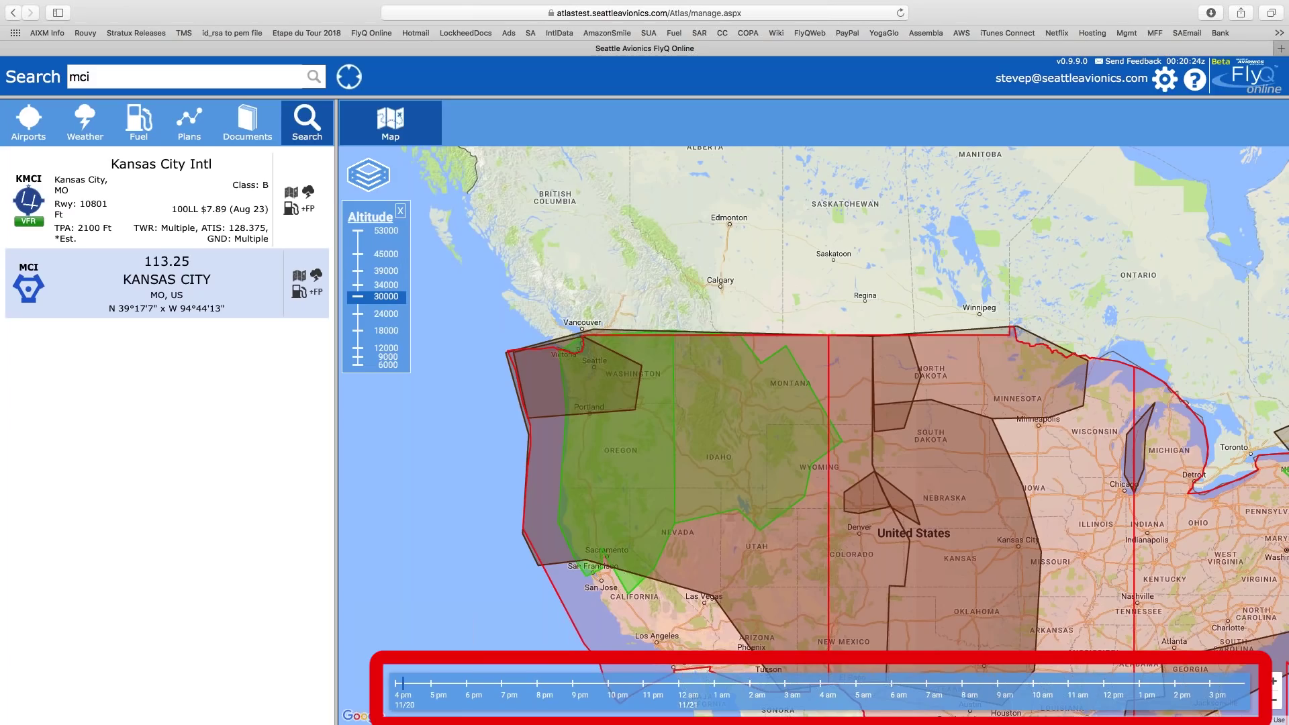
- Set the forecast time on the timeline to 7 pm
left_click_drag(883, 515, 781, 422)
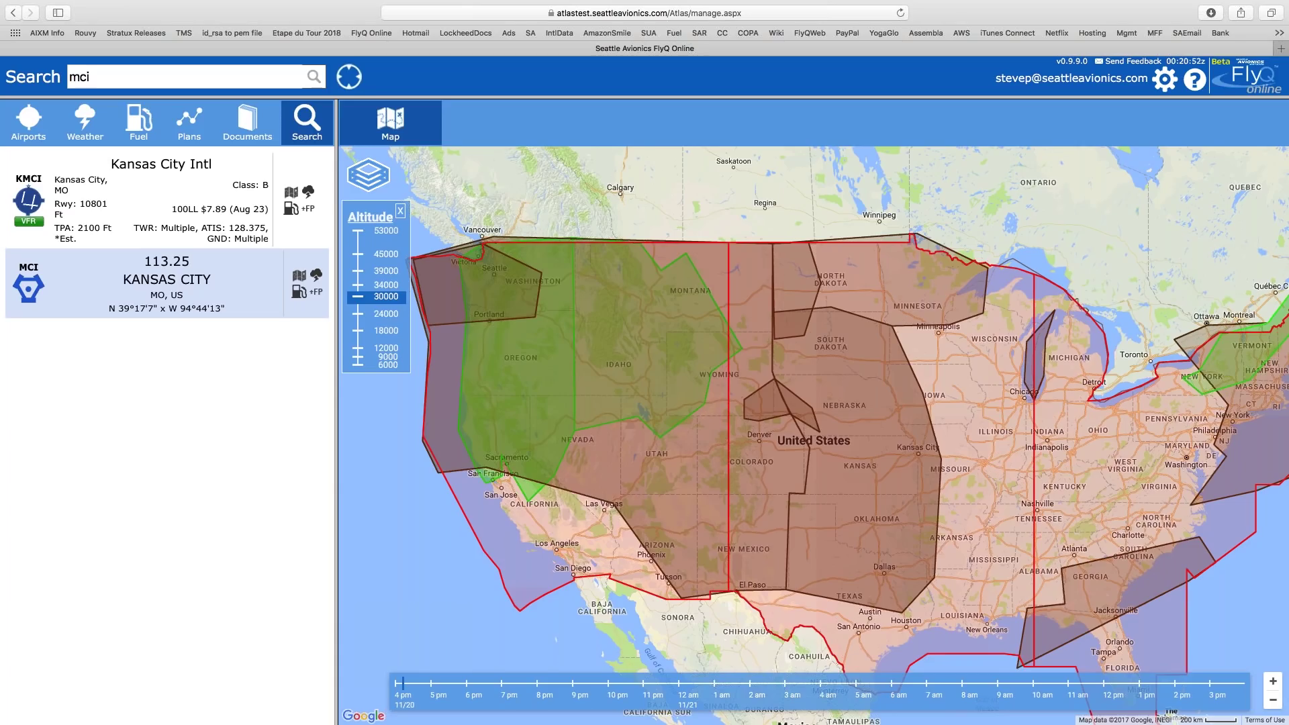
left_click(422, 684)
left_click(441, 684)
mouse_move(443, 684)
left_mouse_down()
mouse_move(546, 685)
mouse_move(489, 685)
left_mouse_up()
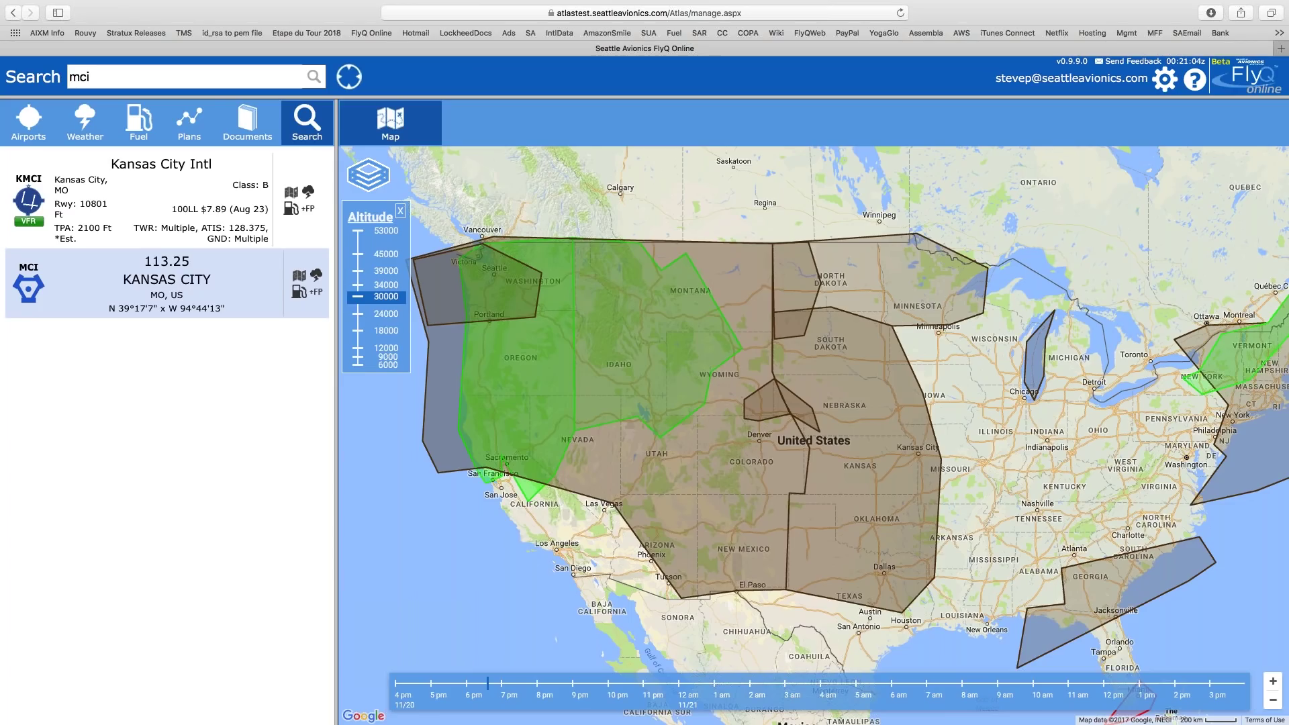
- Read the Mountain Obscuration AIRMET and the turbulence AIRMET near North Dakota
left_click(530, 494)
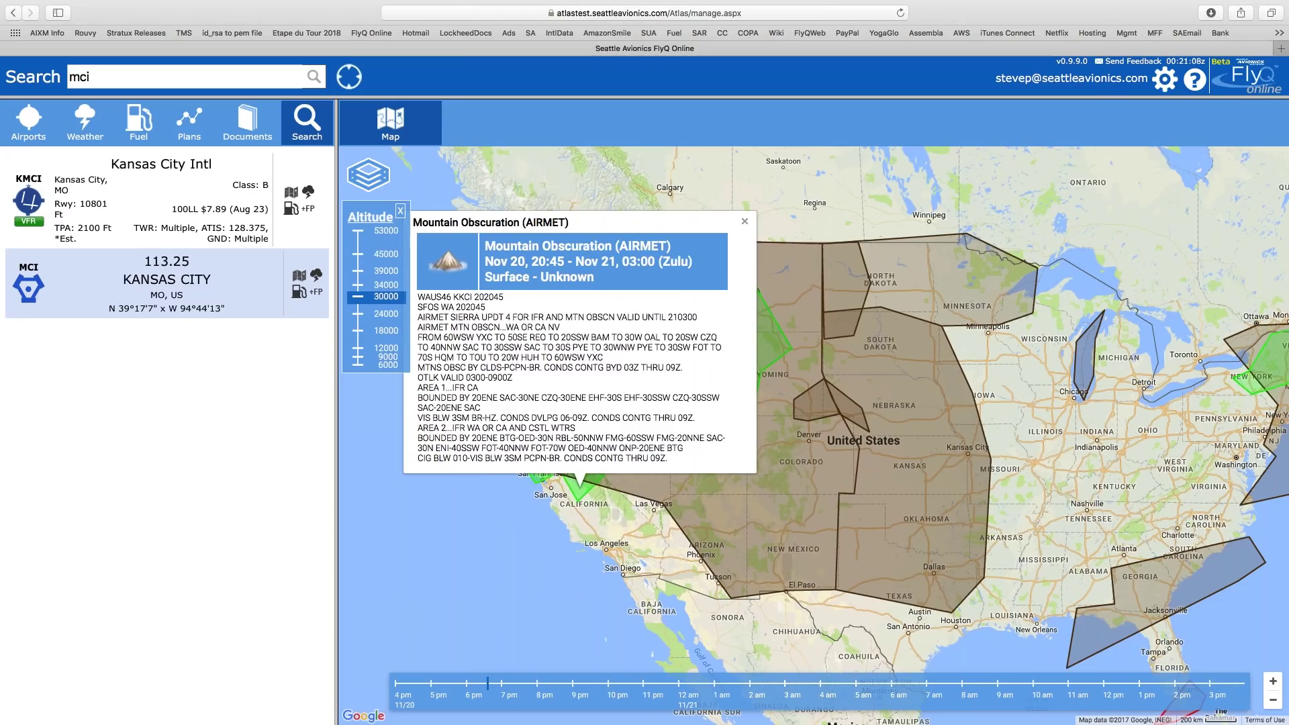
left_click(936, 238)
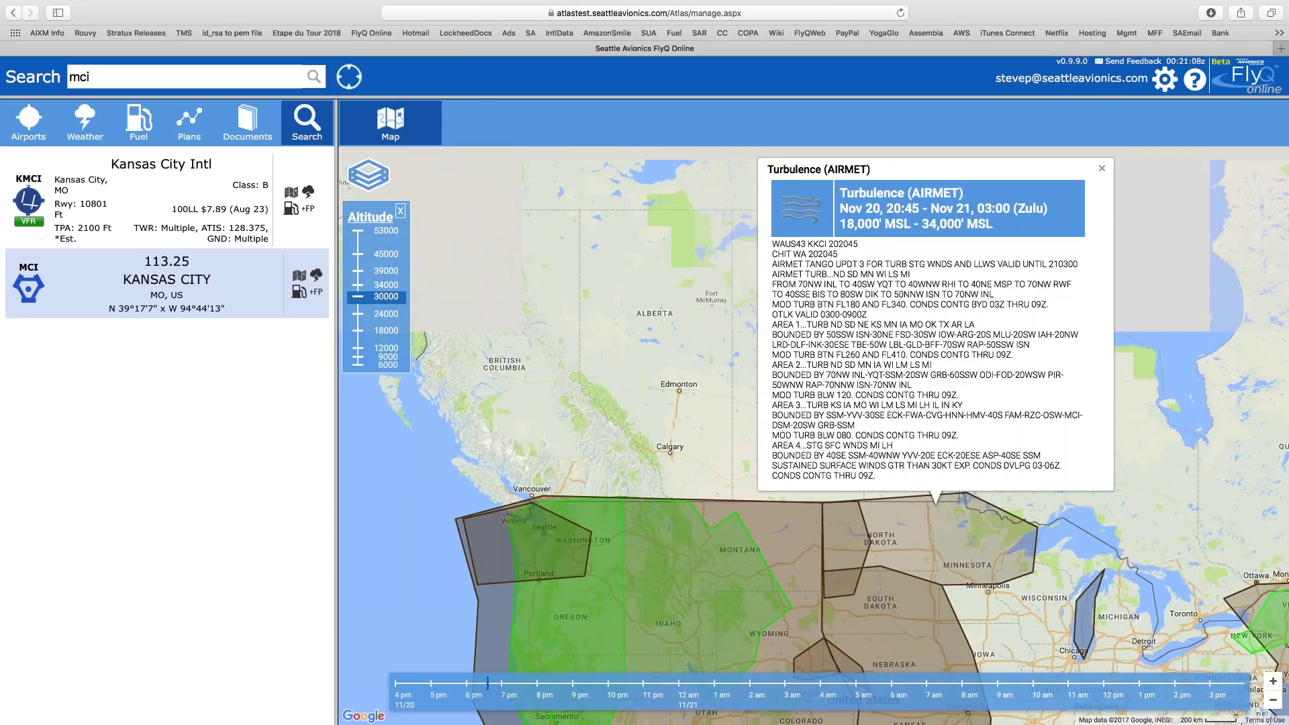
left_click_drag(670, 396, 628, 240)
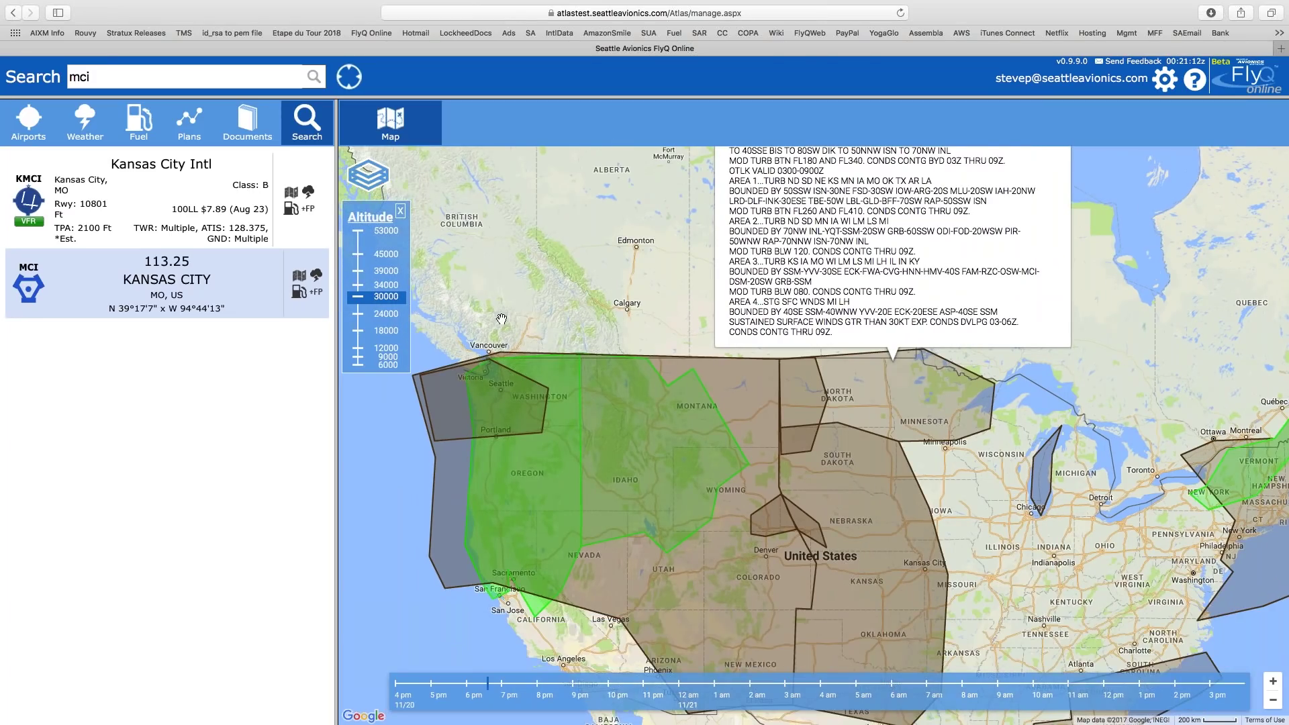
left_click_drag(501, 319, 526, 260)
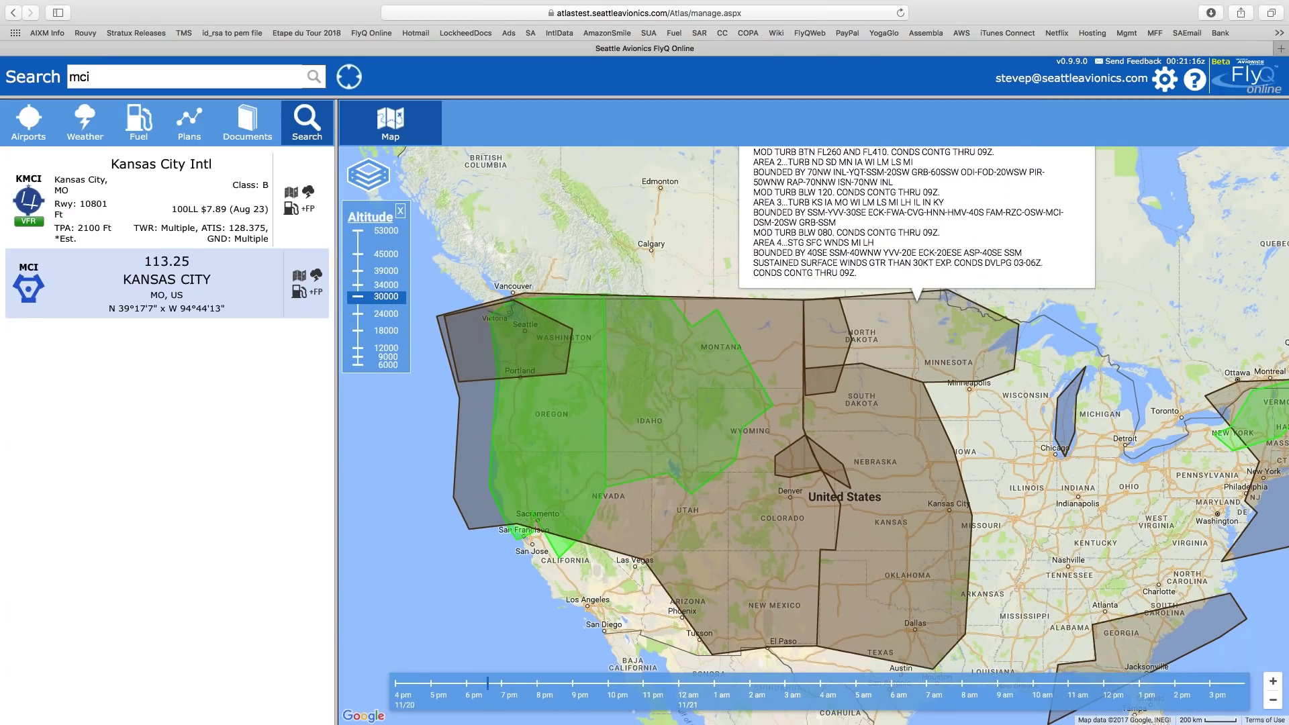
- Filter advisories to 12000 ft, then read and close the Lake Michigan AIRMET
left_click(388, 349)
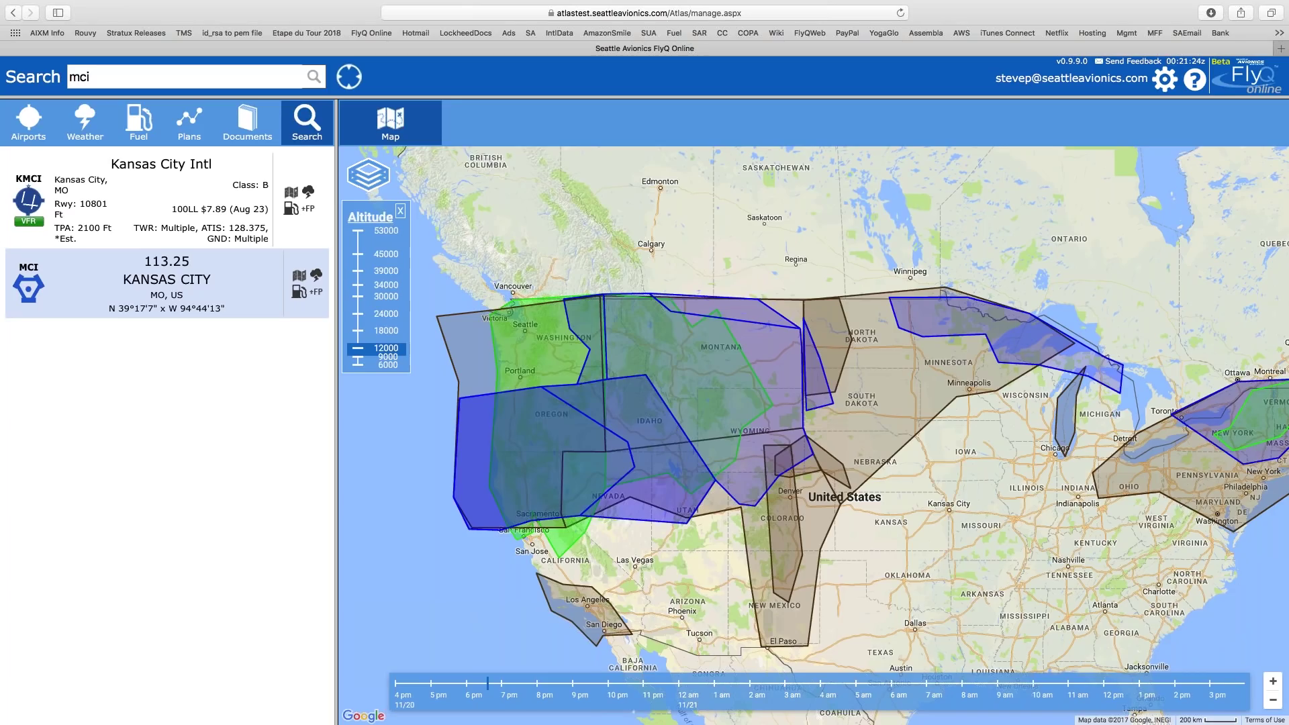
left_click(1075, 425)
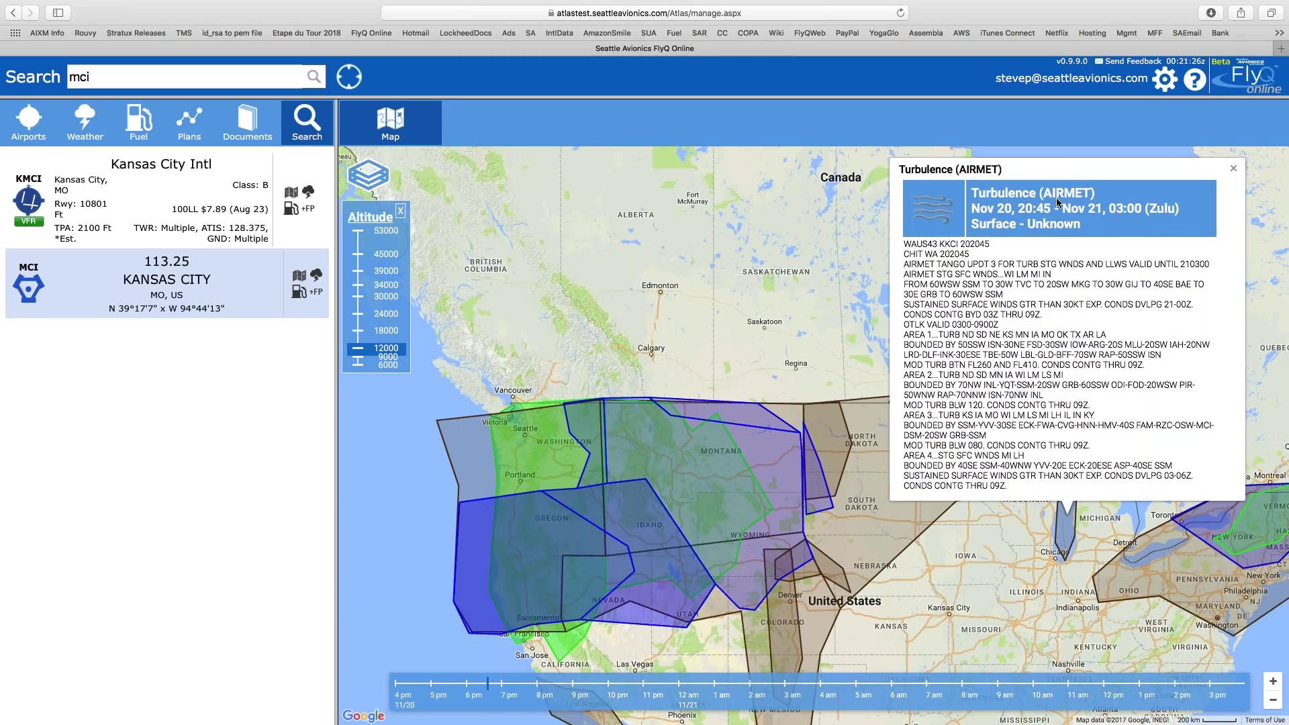
left_click(1234, 168)
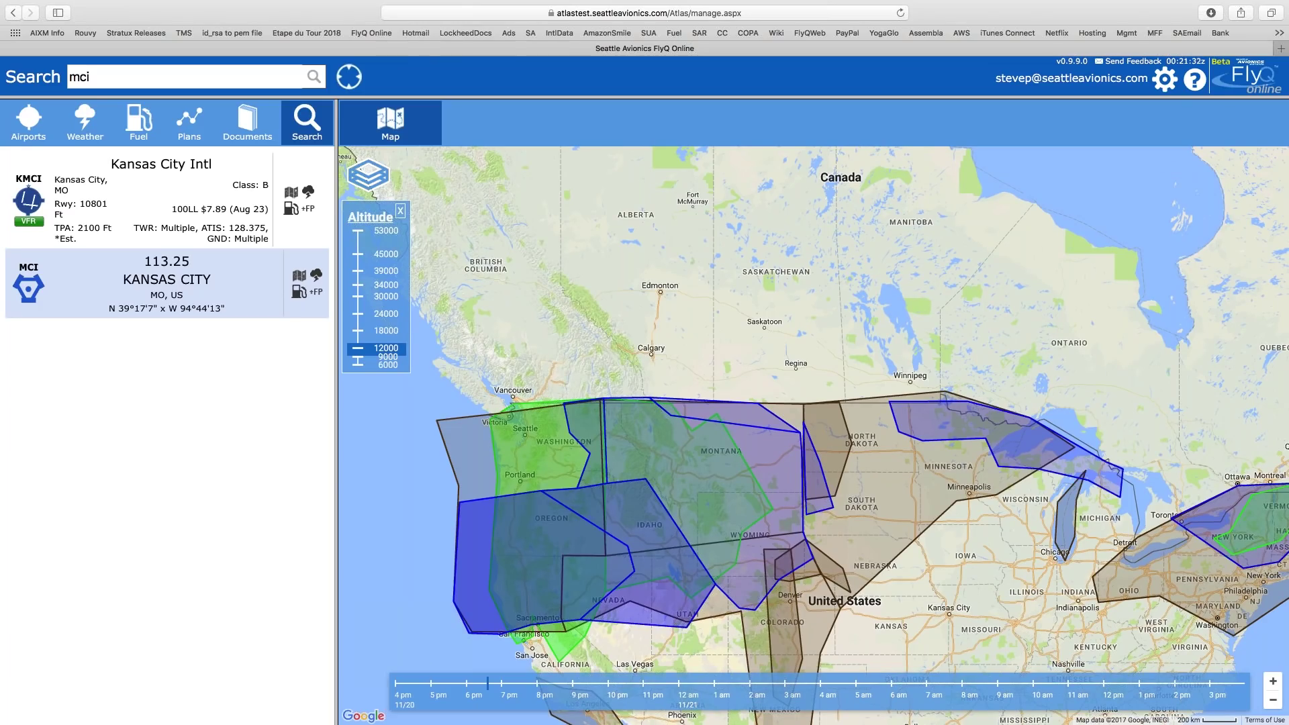
- Replace SIG/AIRMETs with Winds Aloft and view winds at 18000 then 9000 ft
left_click(367, 176)
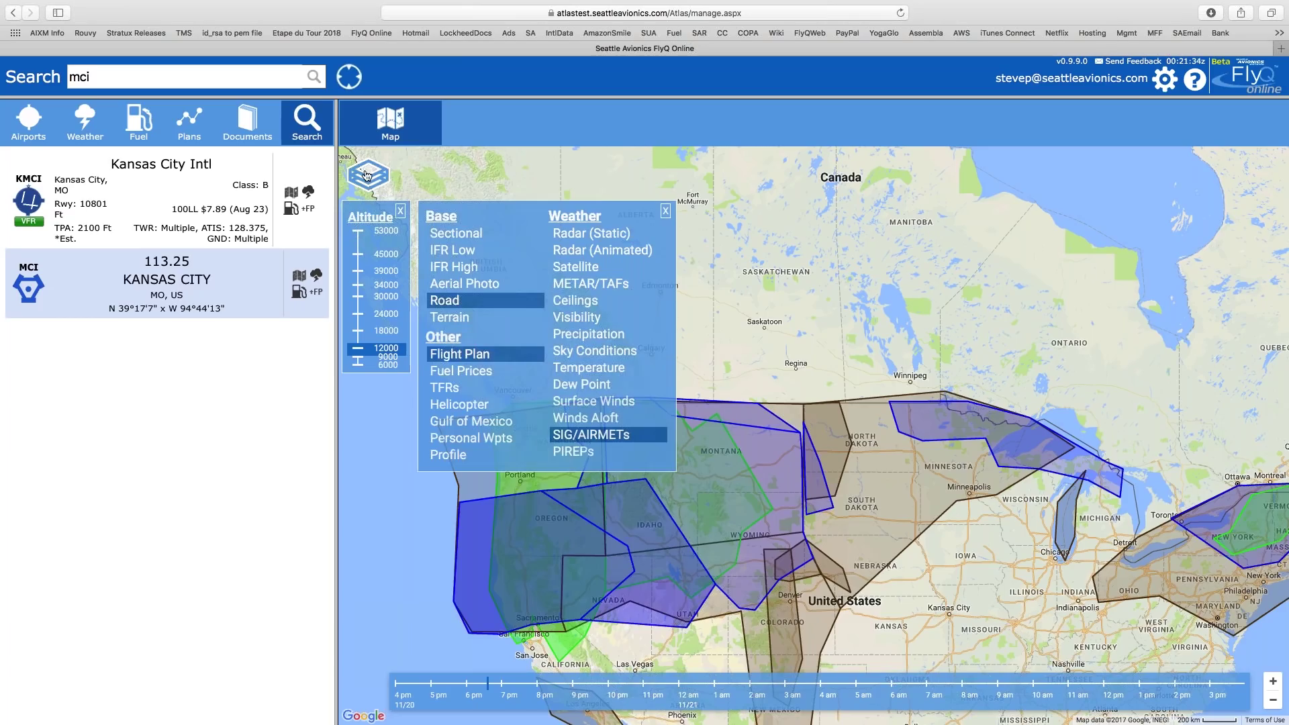
left_click(599, 437)
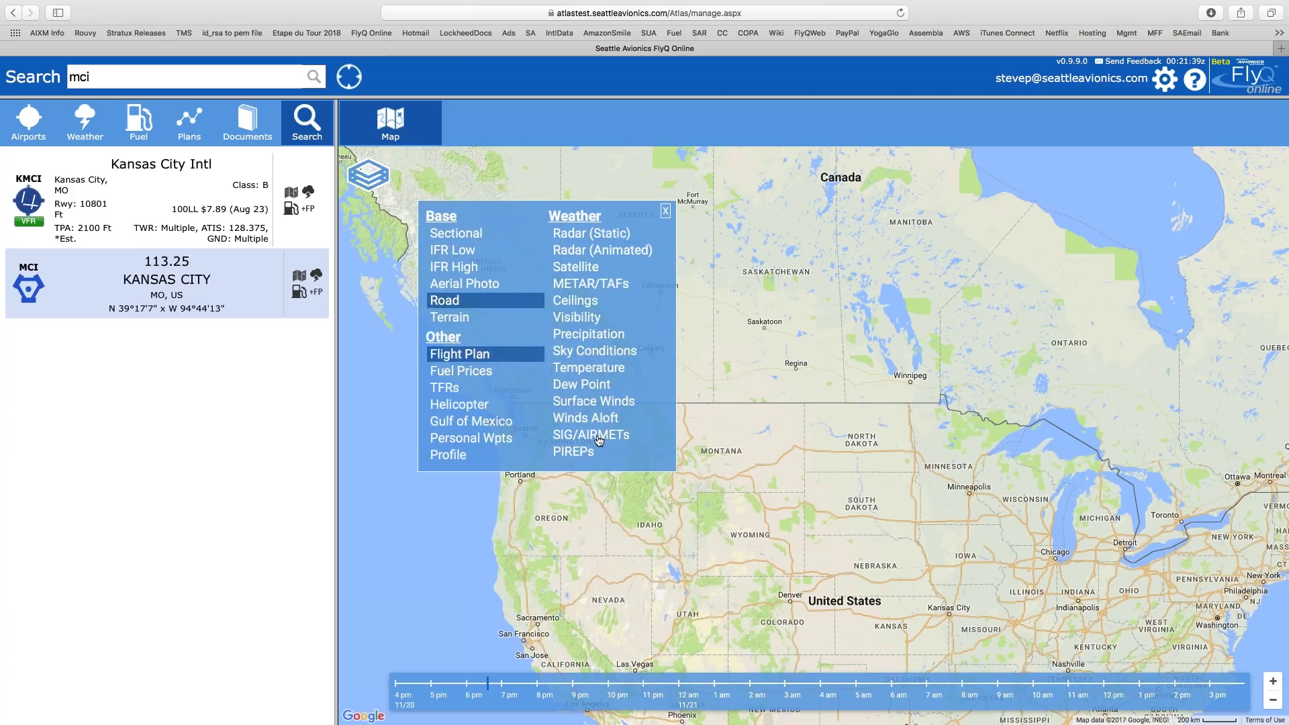
left_click(599, 424)
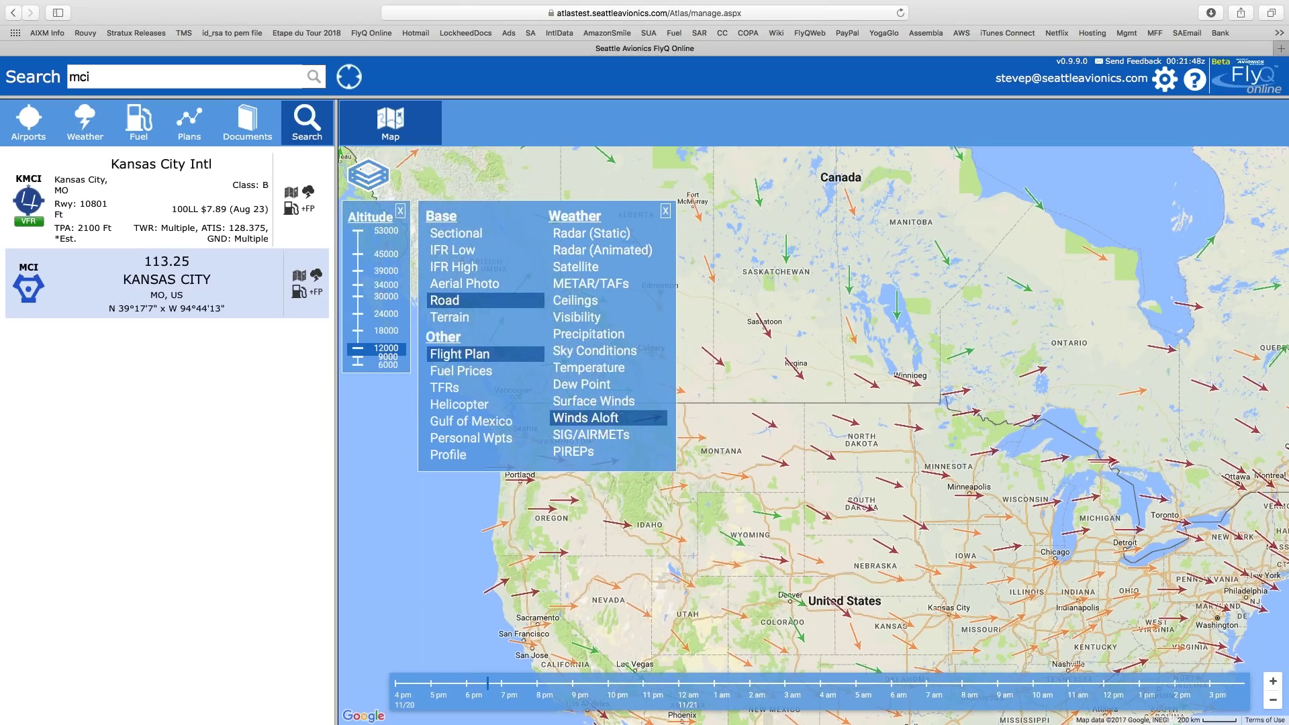
left_click(384, 332)
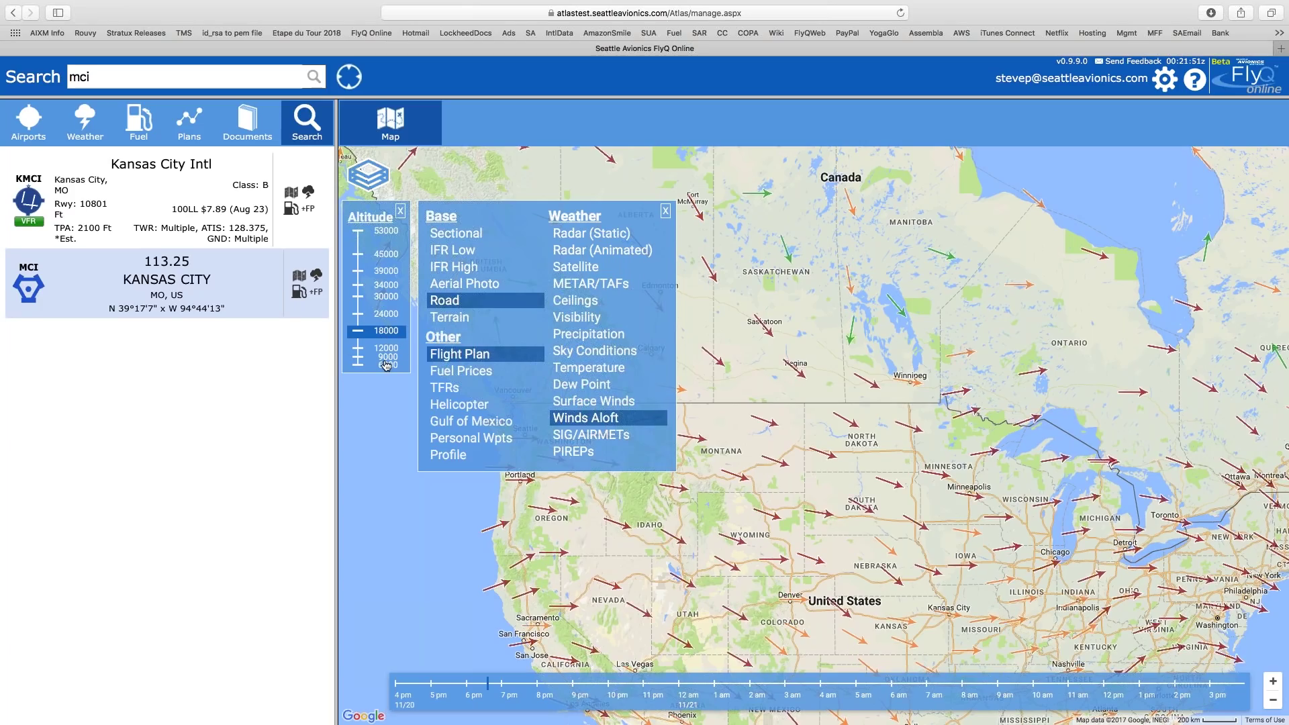
left_click(386, 362)
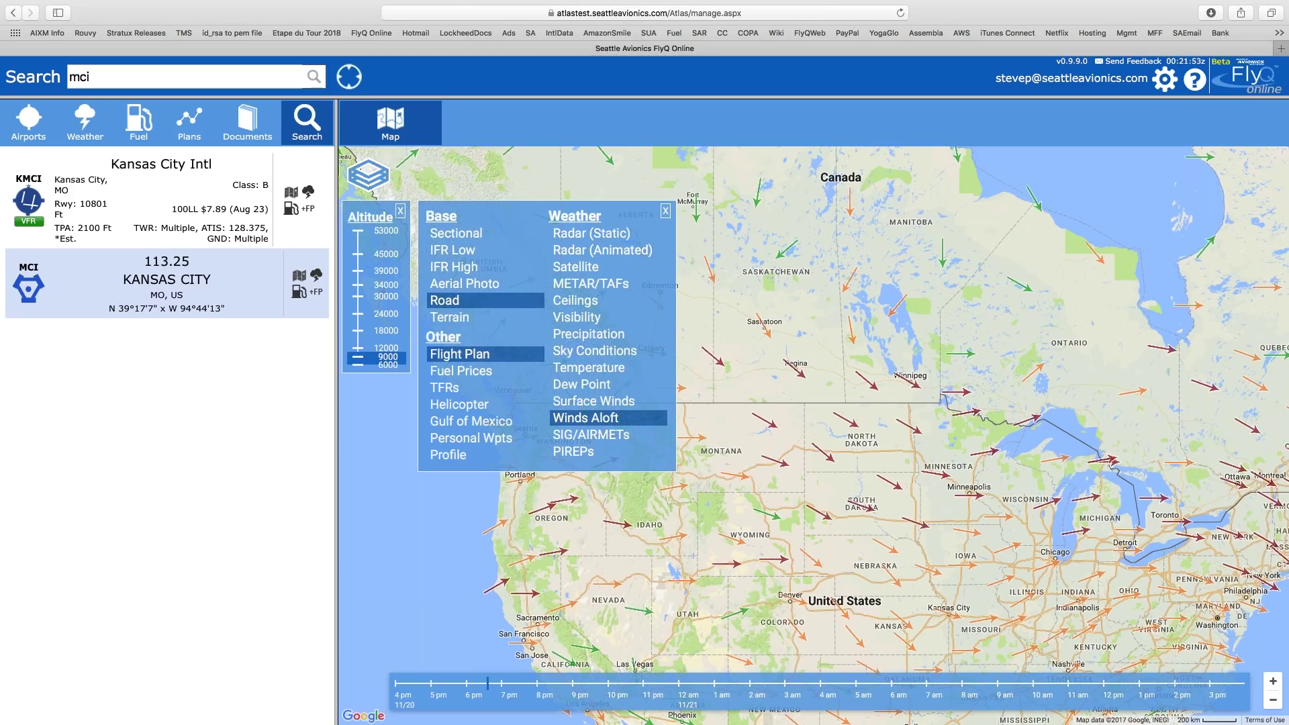
- Scrub the forecast time through 9 pm, 11 pm, 7 pm and 10 pm, ending at 9 am
left_click_drag(487, 683, 602, 683)
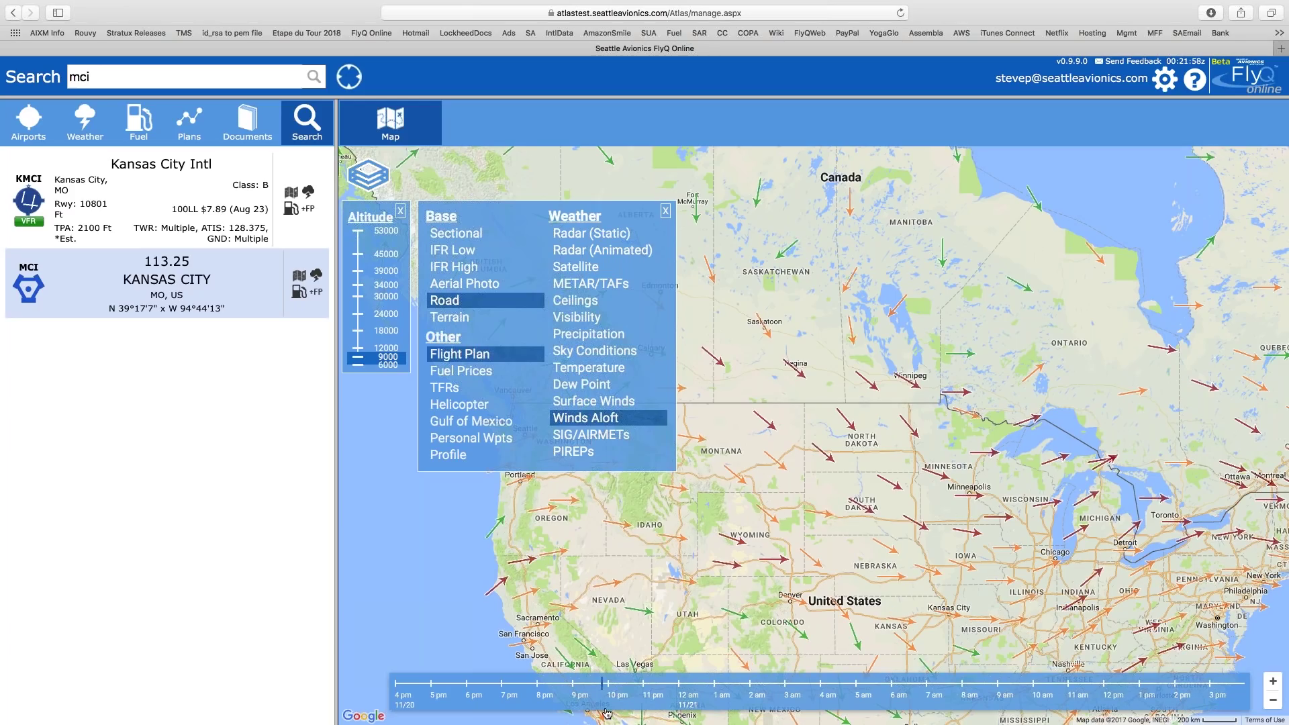
left_click_drag(602, 683, 928, 685)
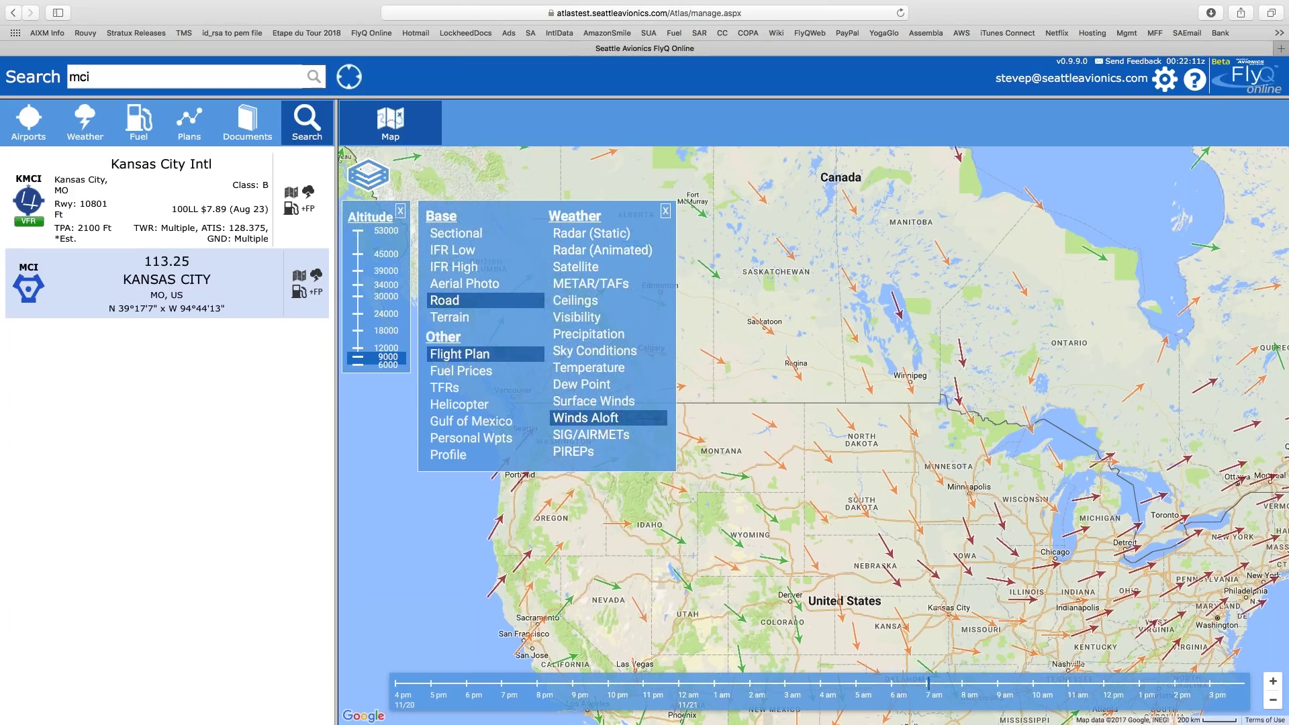
left_click_drag(929, 683, 492, 682)
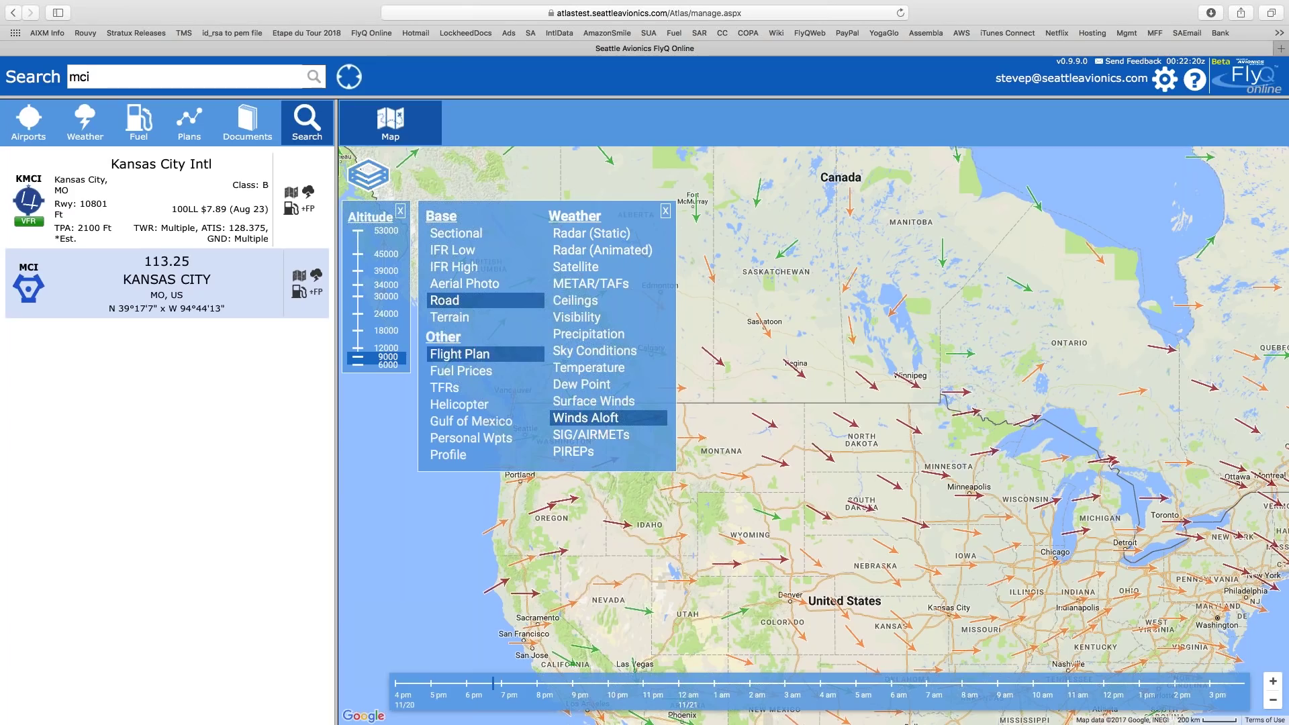
left_click(612, 684)
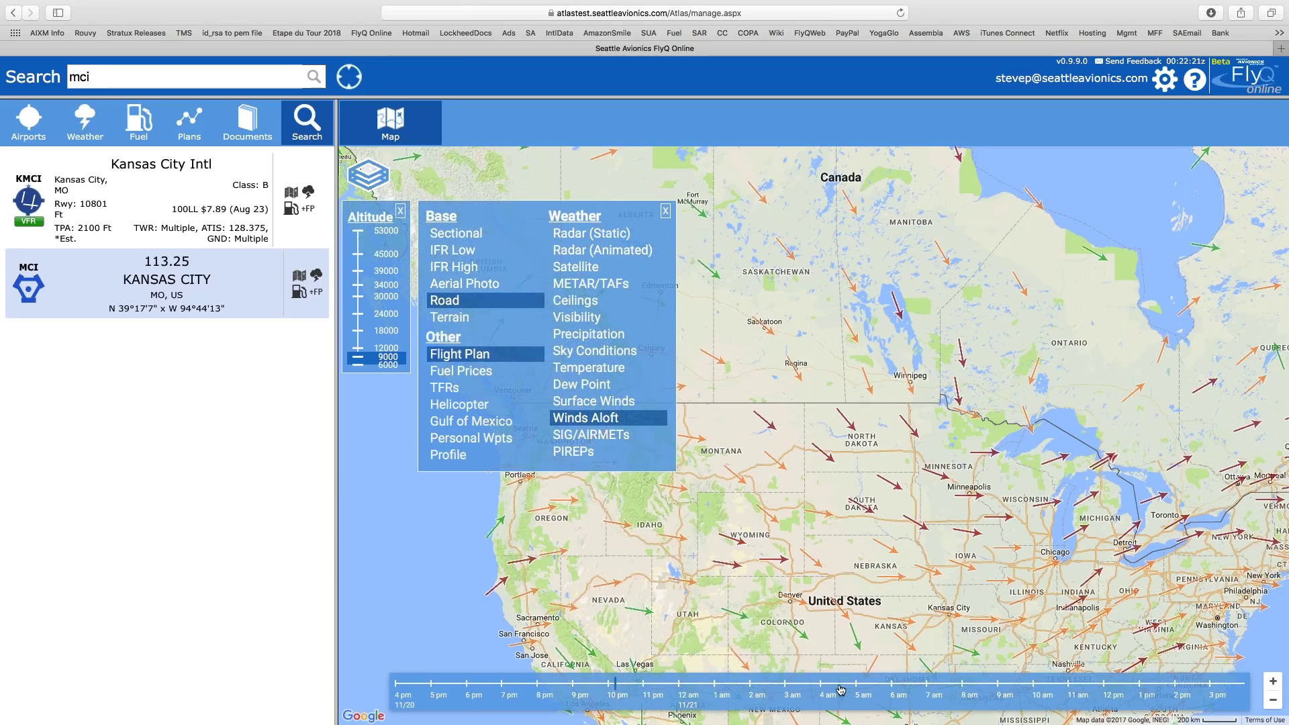
left_click(1005, 685)
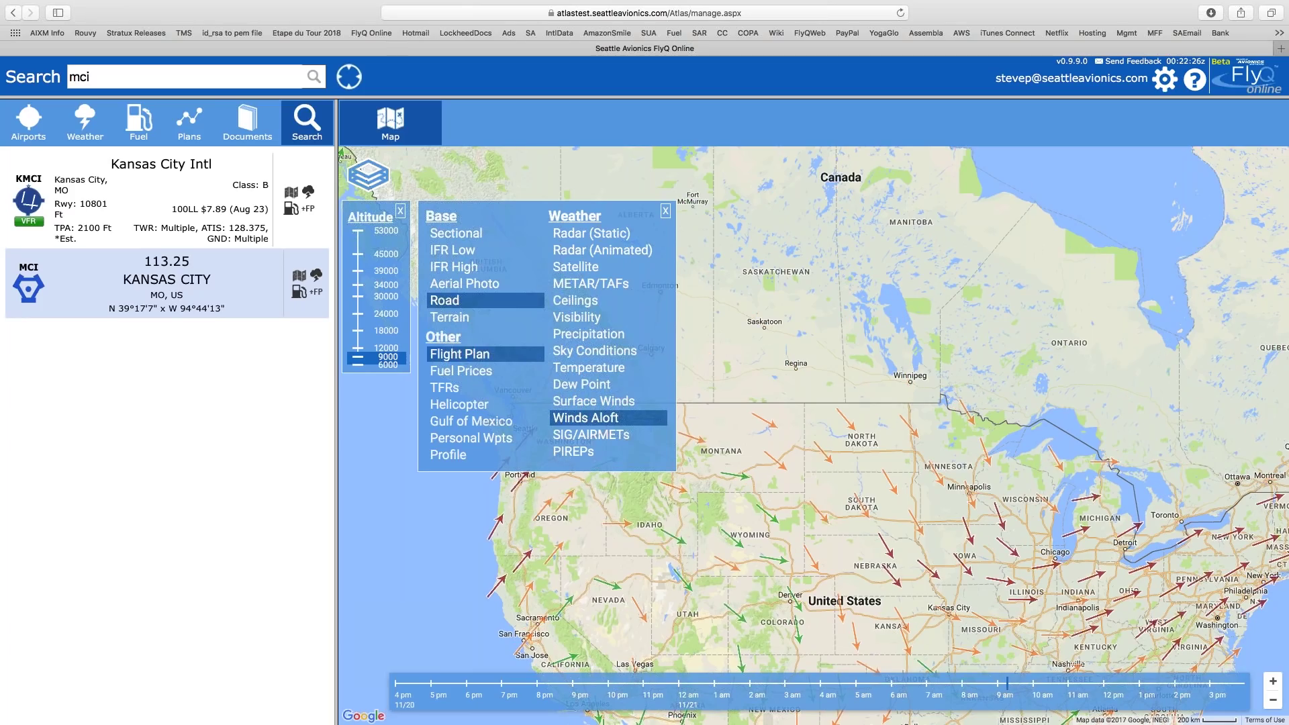
- Step the winds through 24000 and 34000 ft, finishing at 6000 ft
left_click(387, 314)
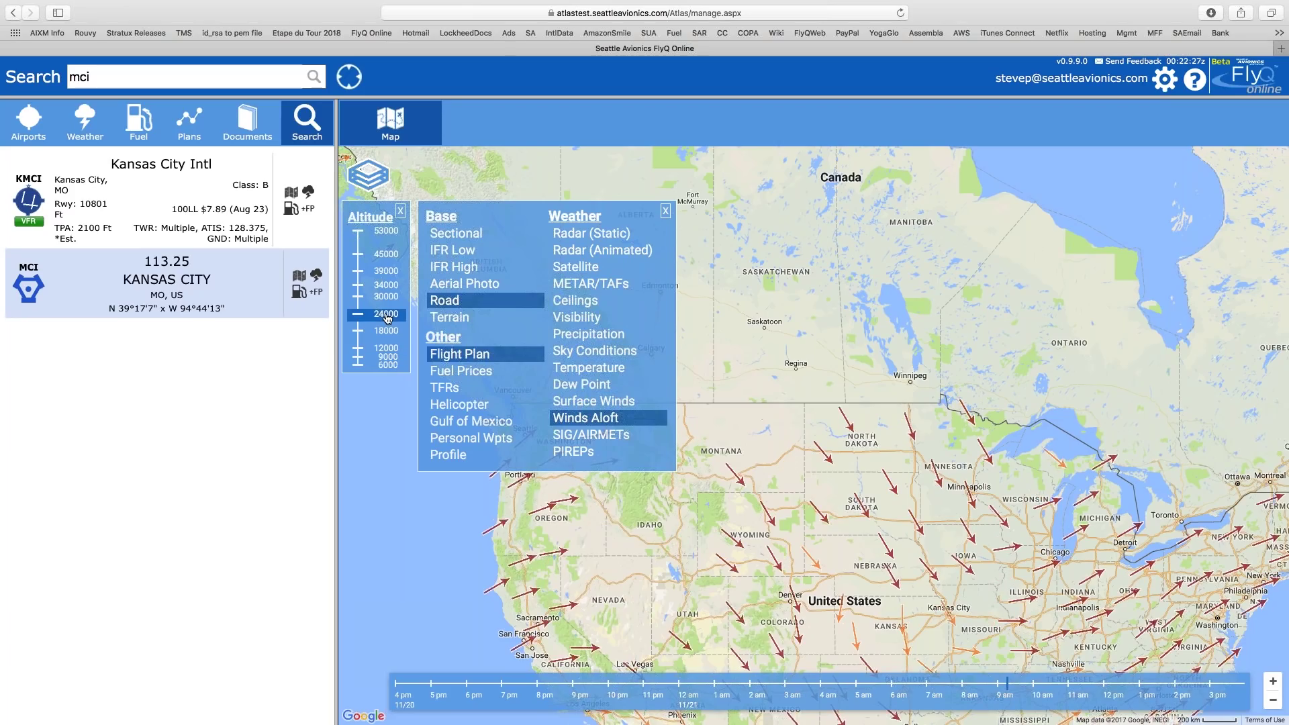
left_click(387, 286)
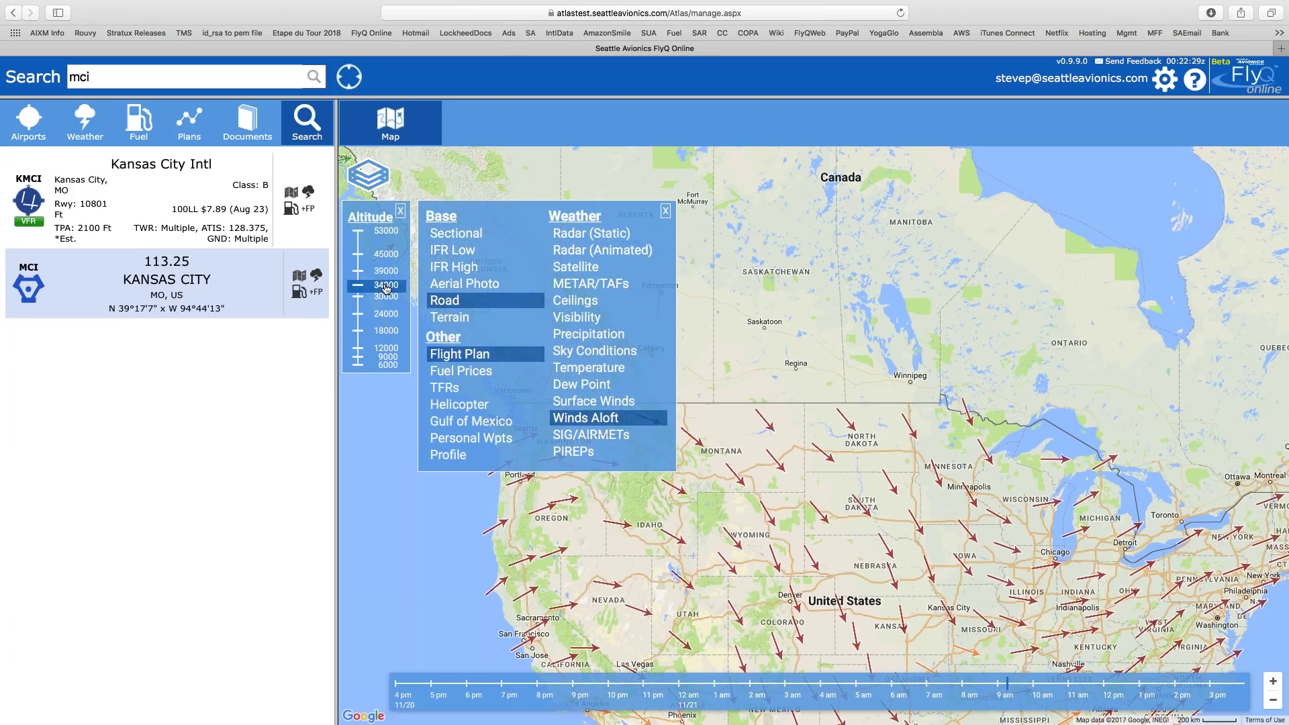
left_click(385, 366)
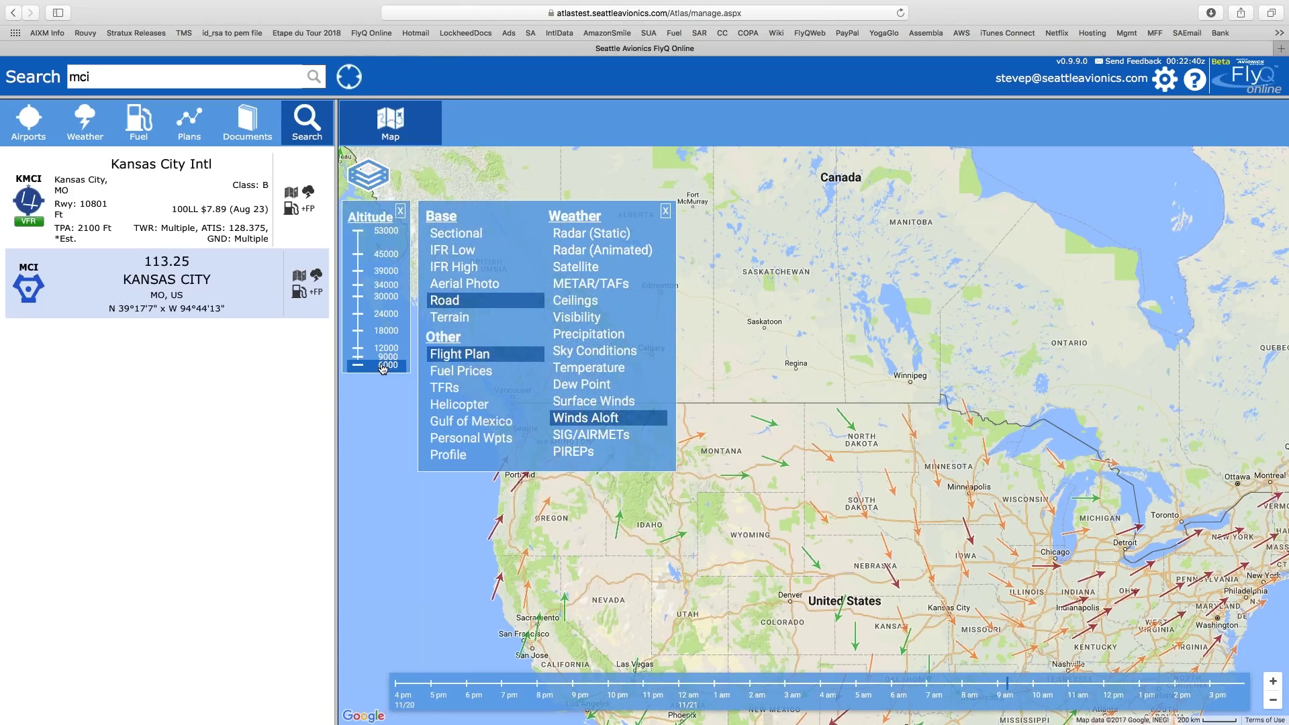
- Swap Winds Aloft for METAR/TAFs and open reports for North Dakota and Victoria stations
left_click(603, 419)
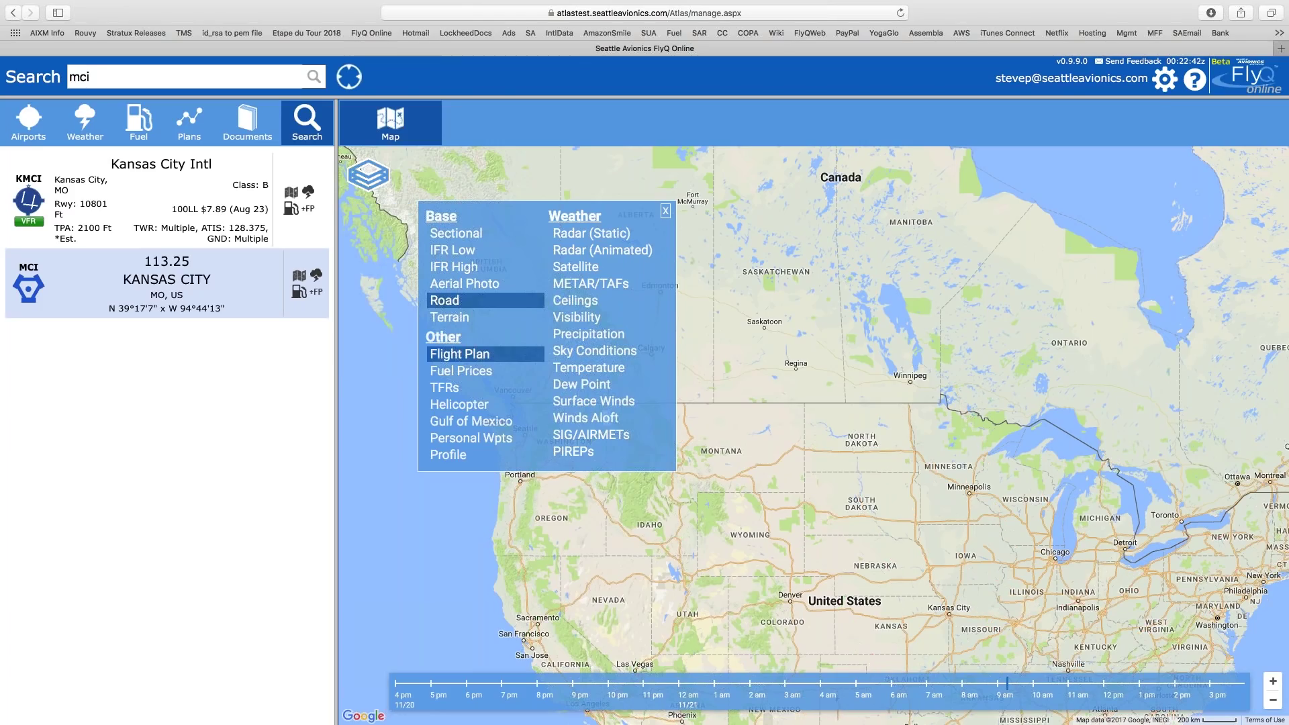
left_click(598, 285)
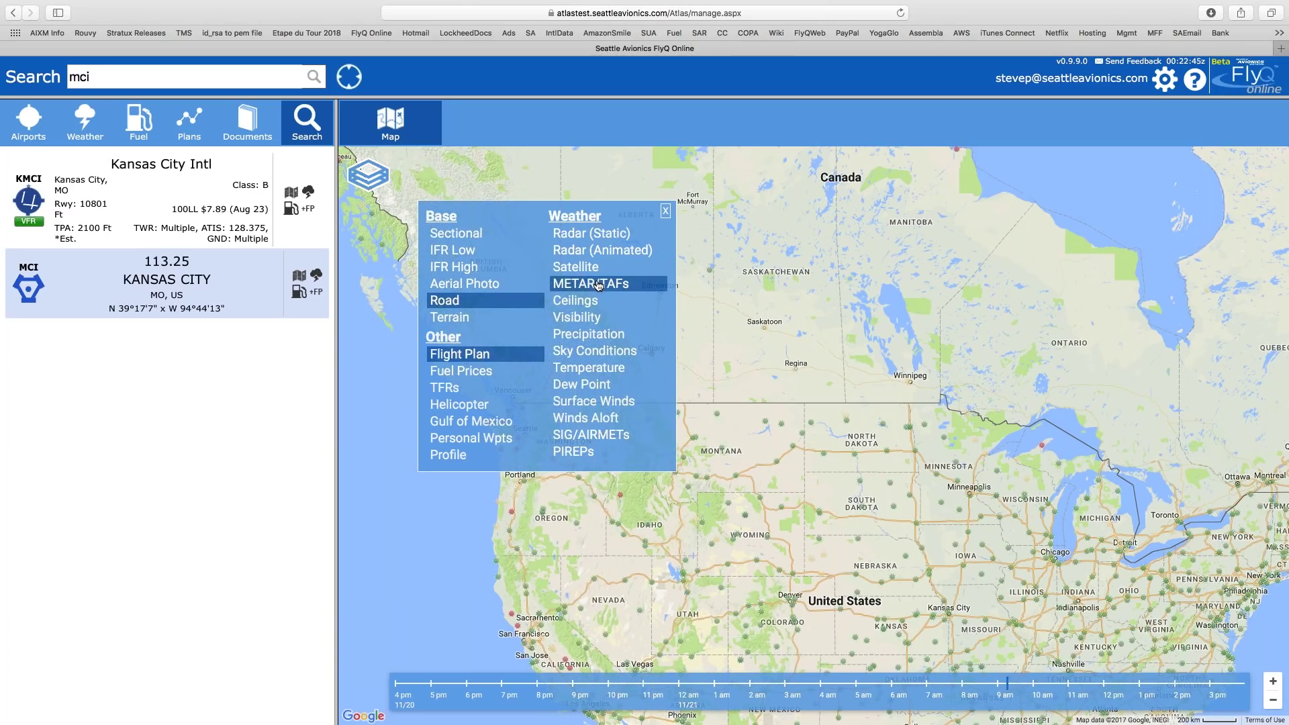
left_click(811, 416)
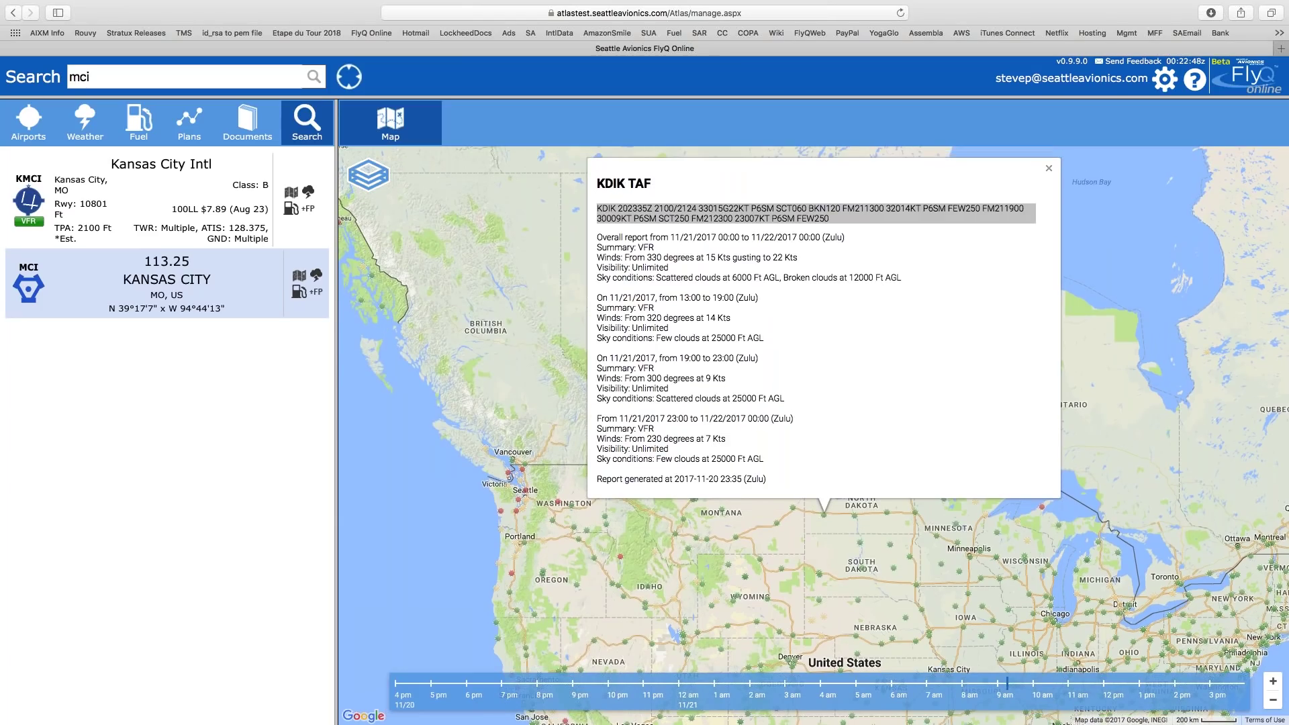
left_click(522, 468)
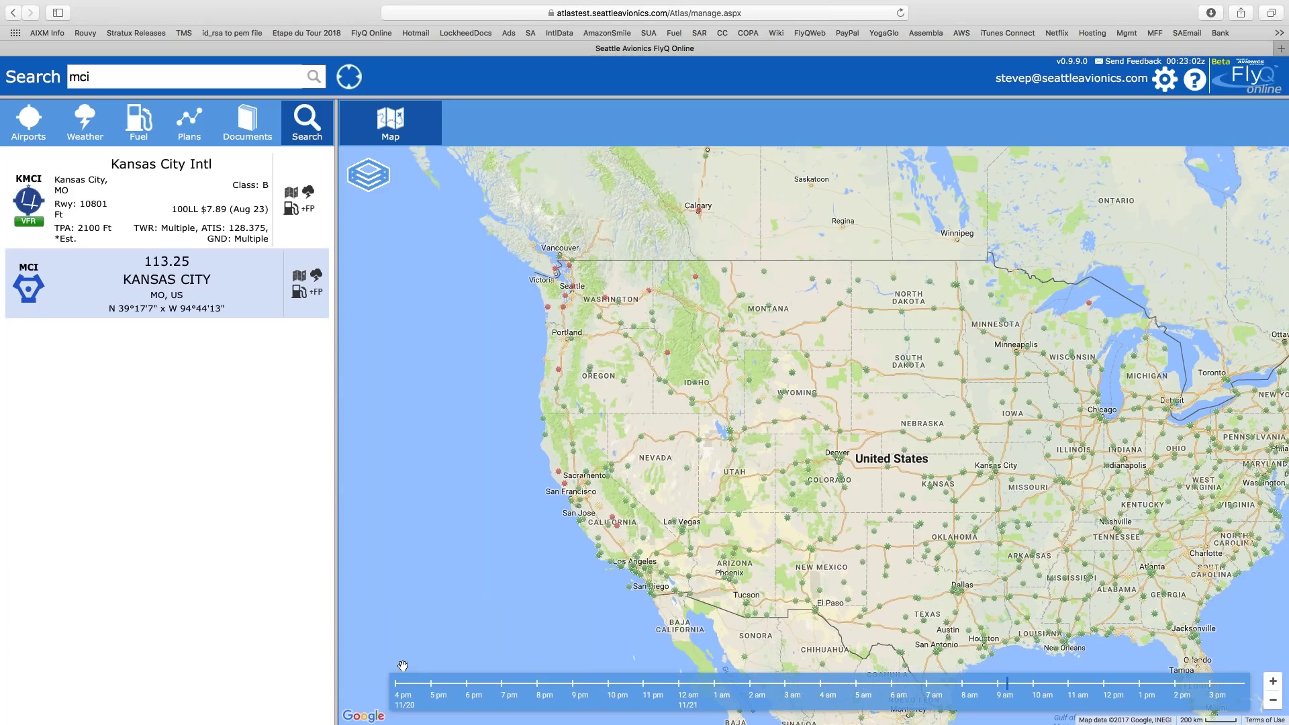
- Set the time to 4 pm and open a central California METAR showing 20/8C, 30.11 Hg
left_click(414, 685)
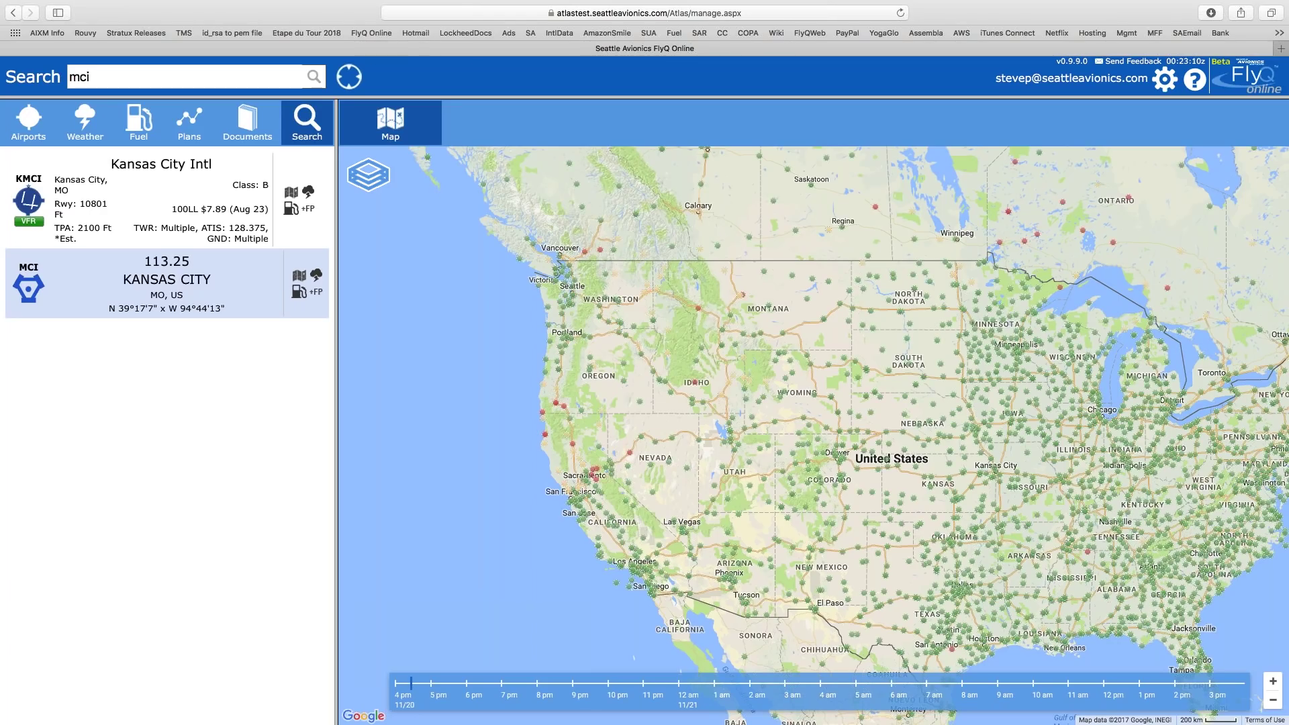
left_click(616, 519)
left_click(368, 175)
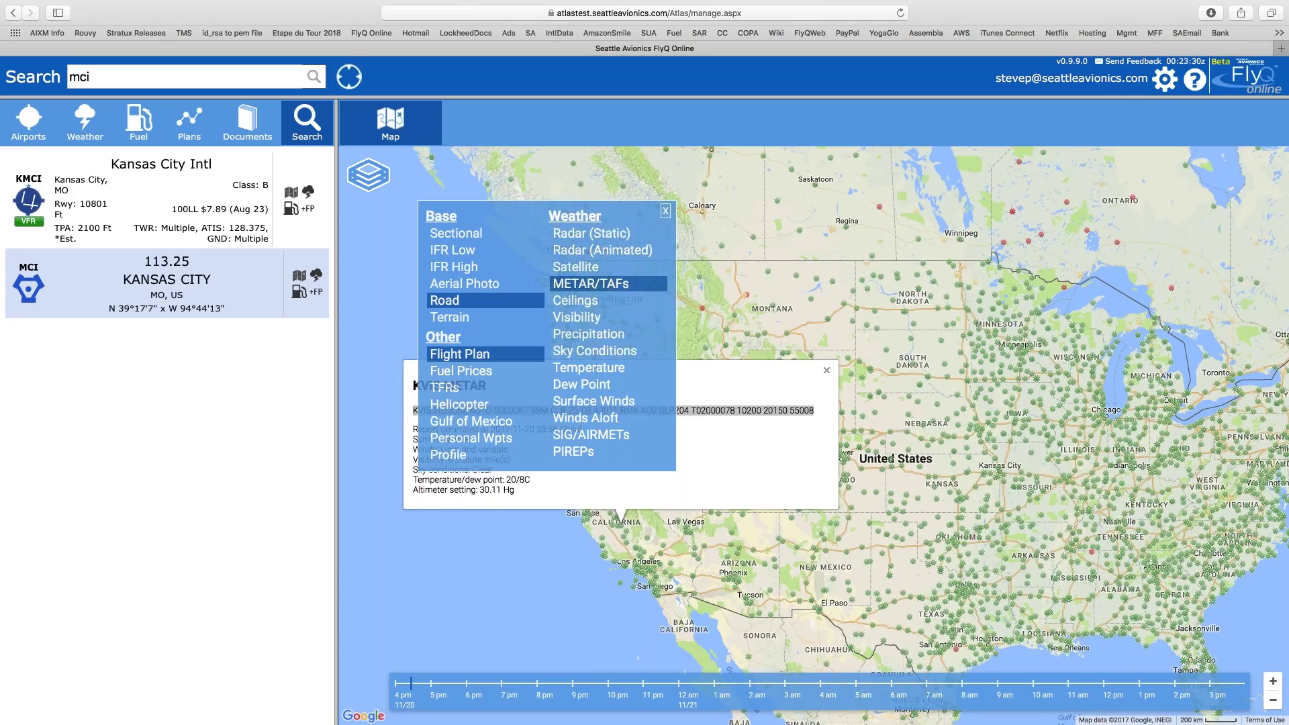
- Dismiss the layers list and KVIS popup, then view and close the KFOT and KACV METARs
left_click(664, 214)
left_click(827, 370)
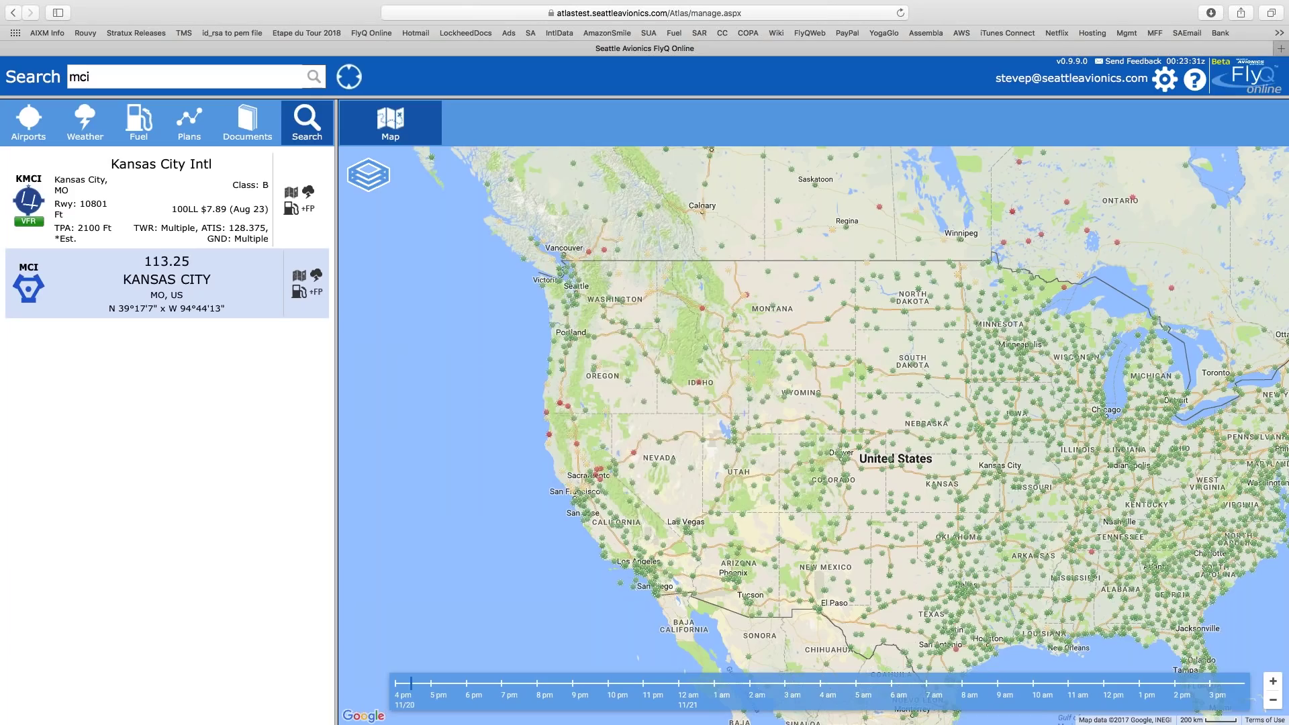
left_click(549, 434)
left_click(639, 437)
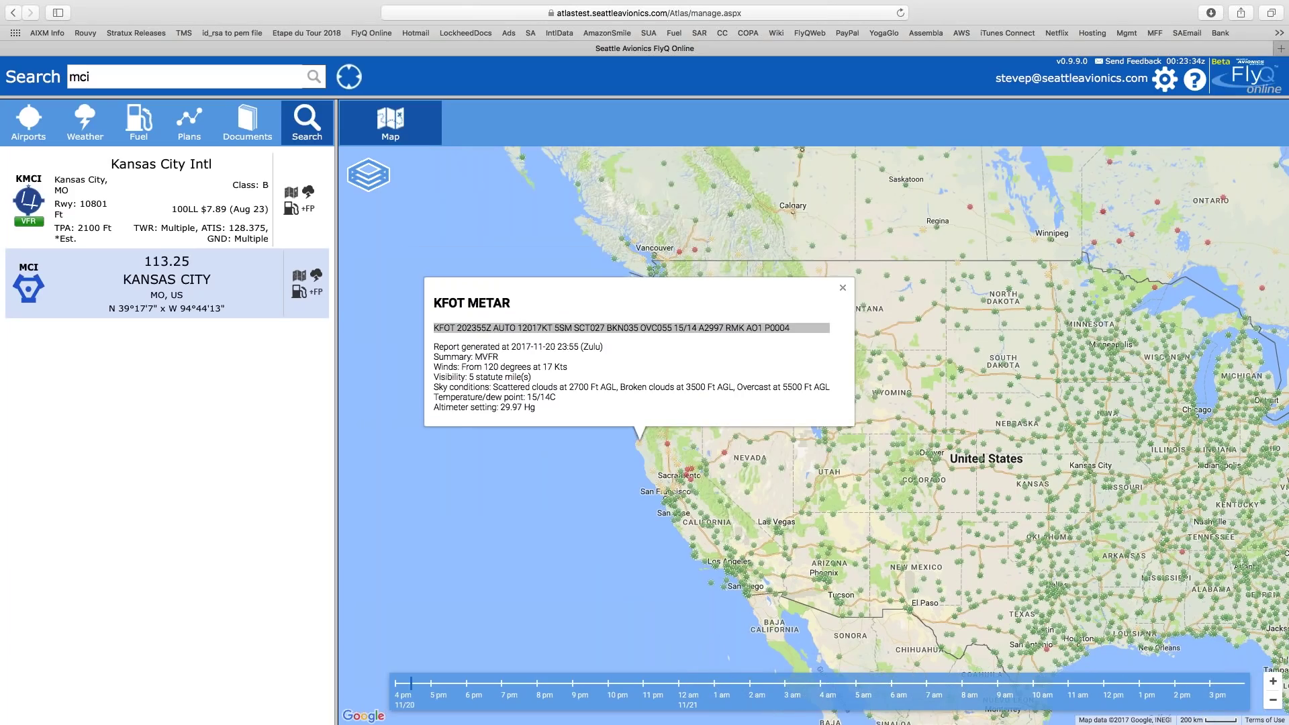
left_click(475, 662)
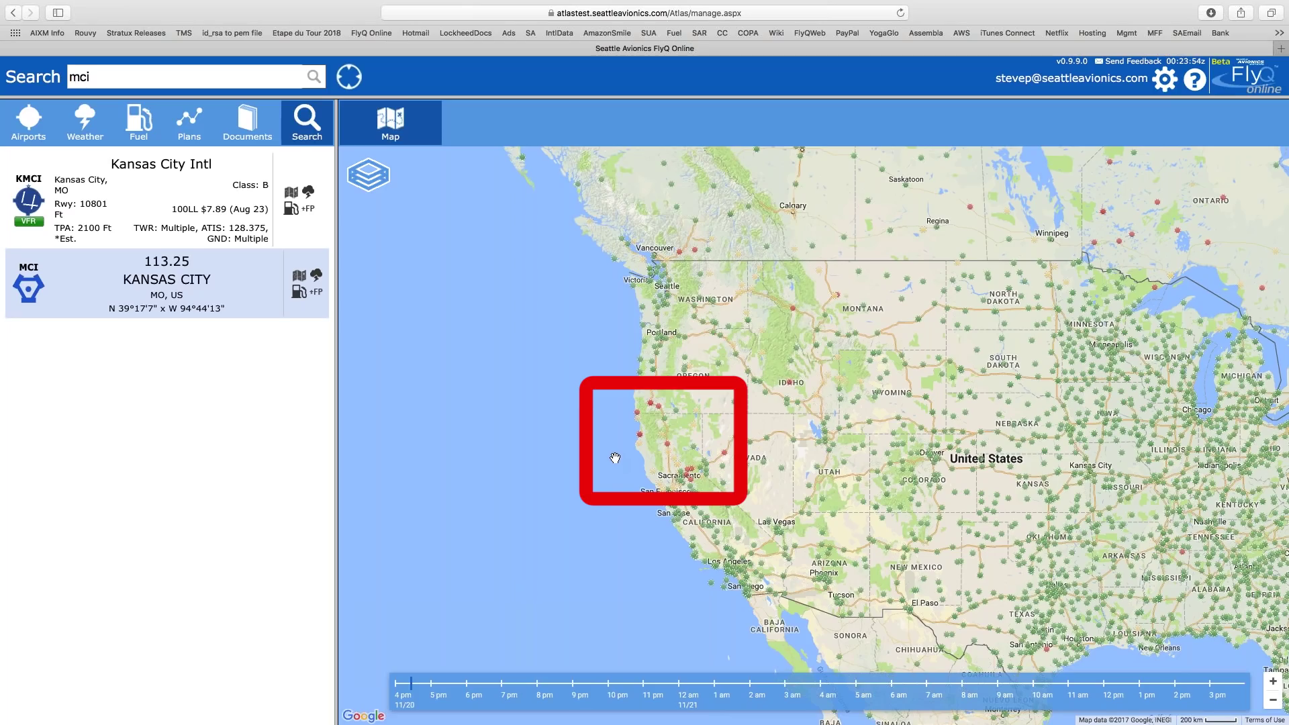
left_click(639, 436)
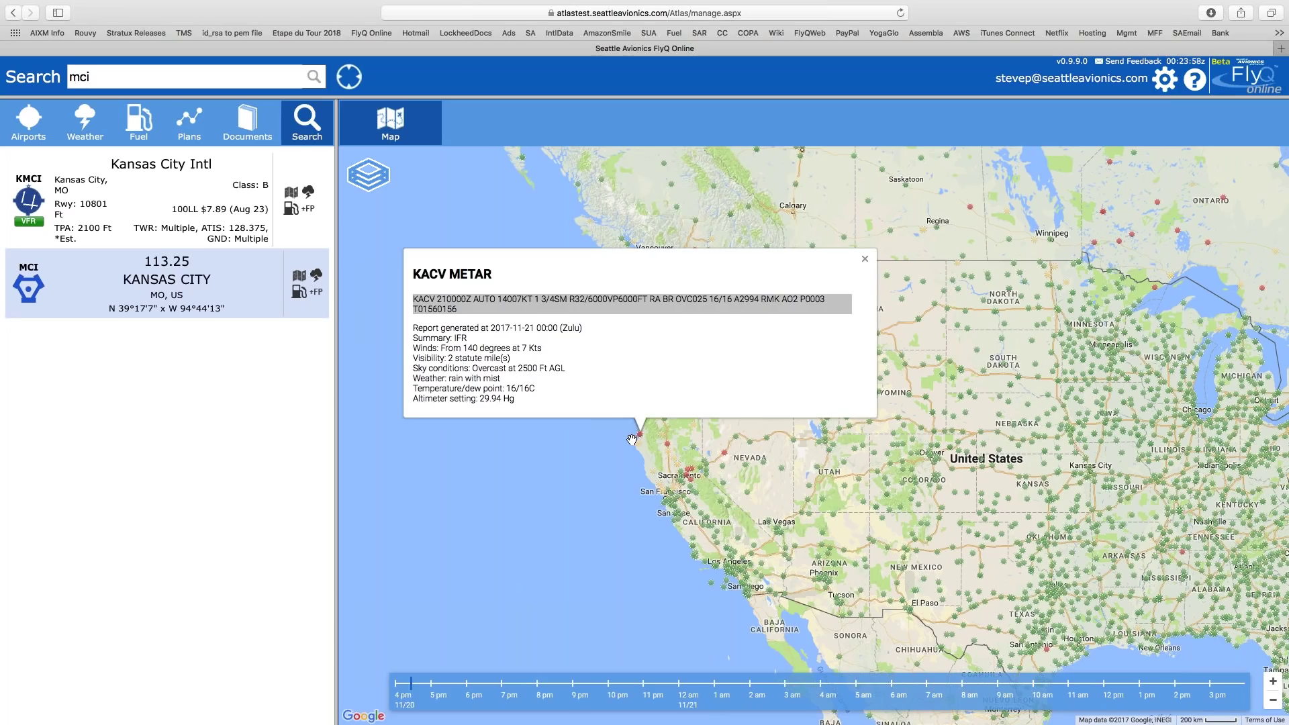
left_click(510, 559)
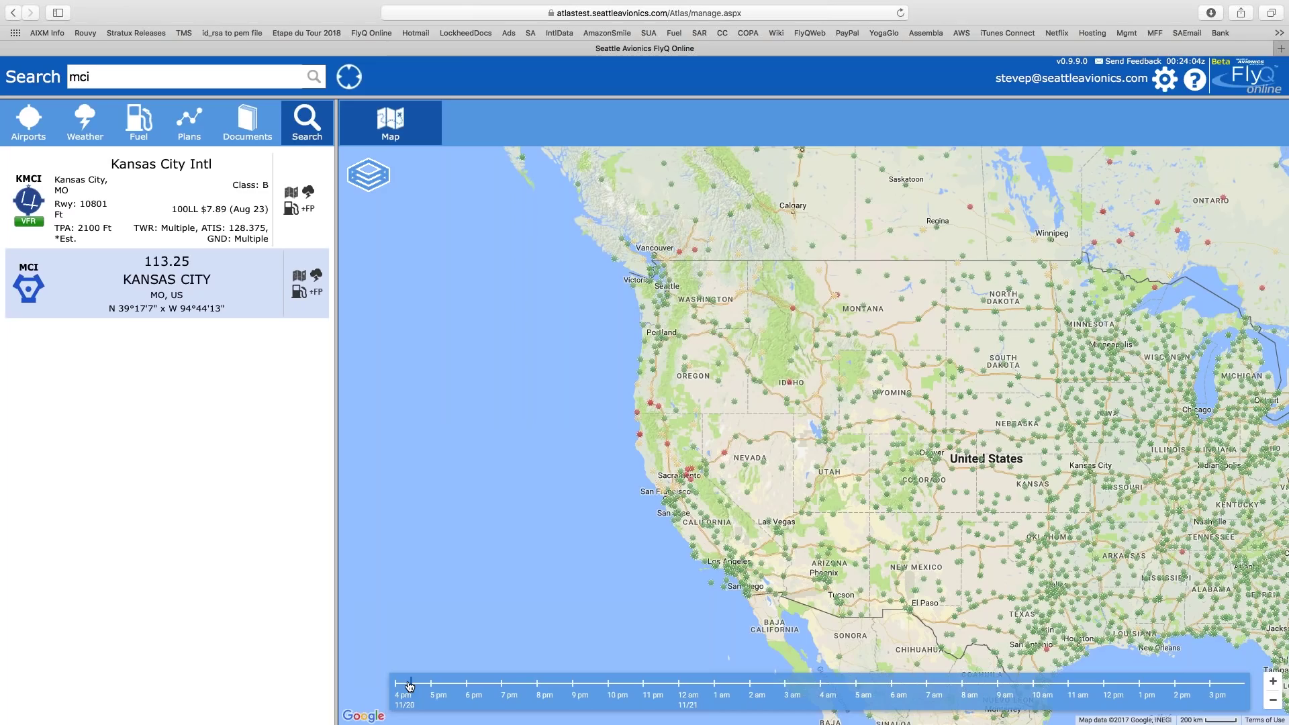
- Step the forecast time from about 5 pm through 9:45 pm, 11:15 pm, 5 am and 8:15 am to 9:45 am
left_click_drag(410, 686, 451, 684)
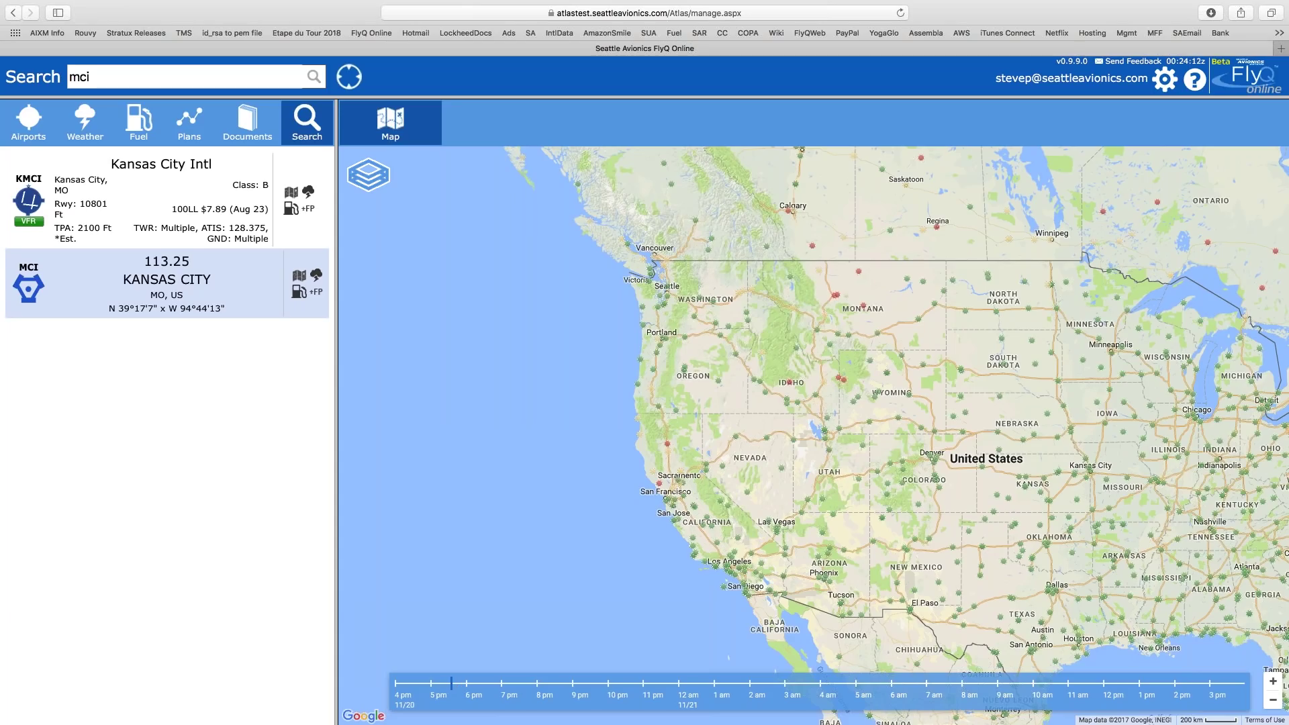
left_click(600, 684)
left_click(717, 685)
left_click(861, 685)
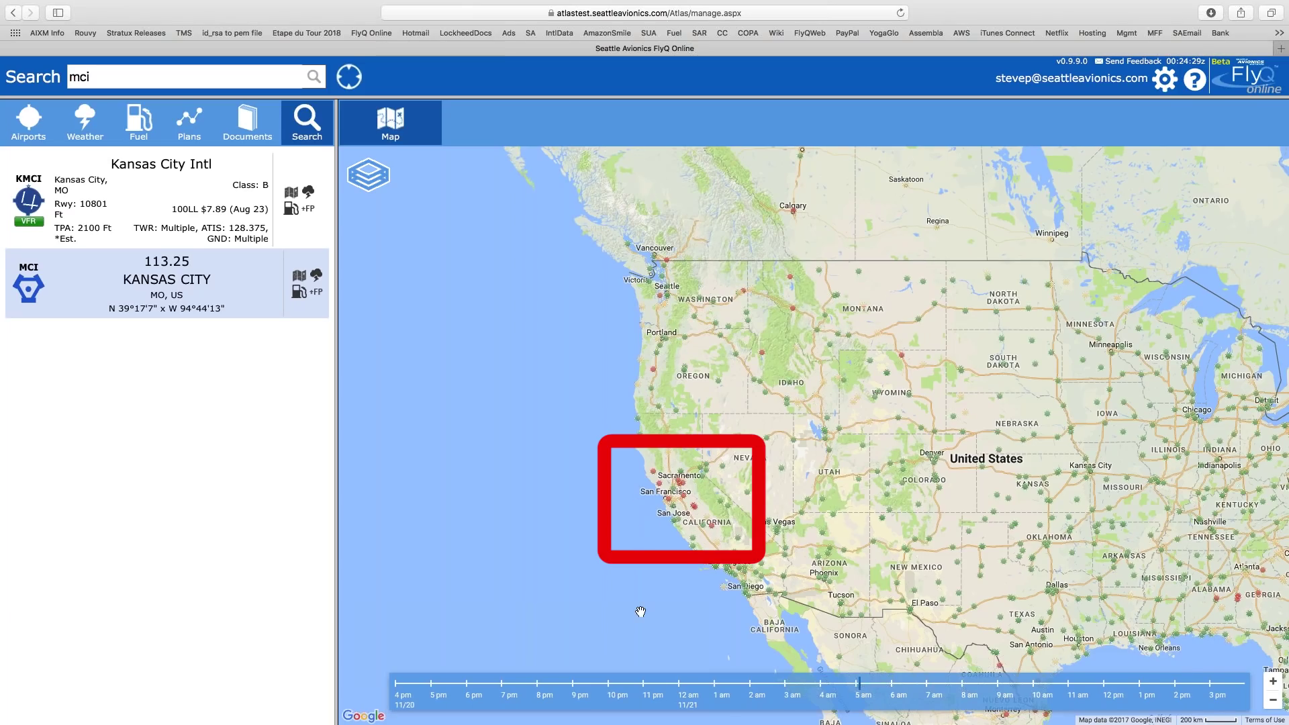
left_click_drag(638, 610, 494, 603)
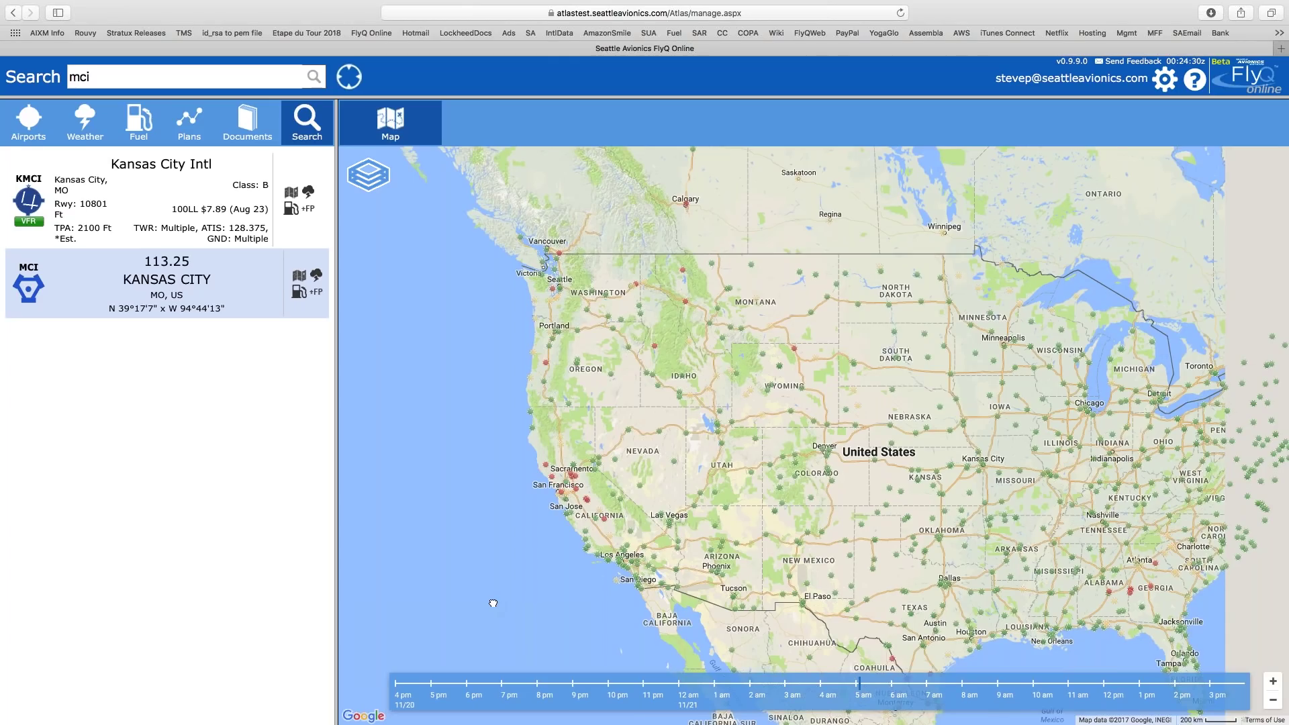
left_click(978, 685)
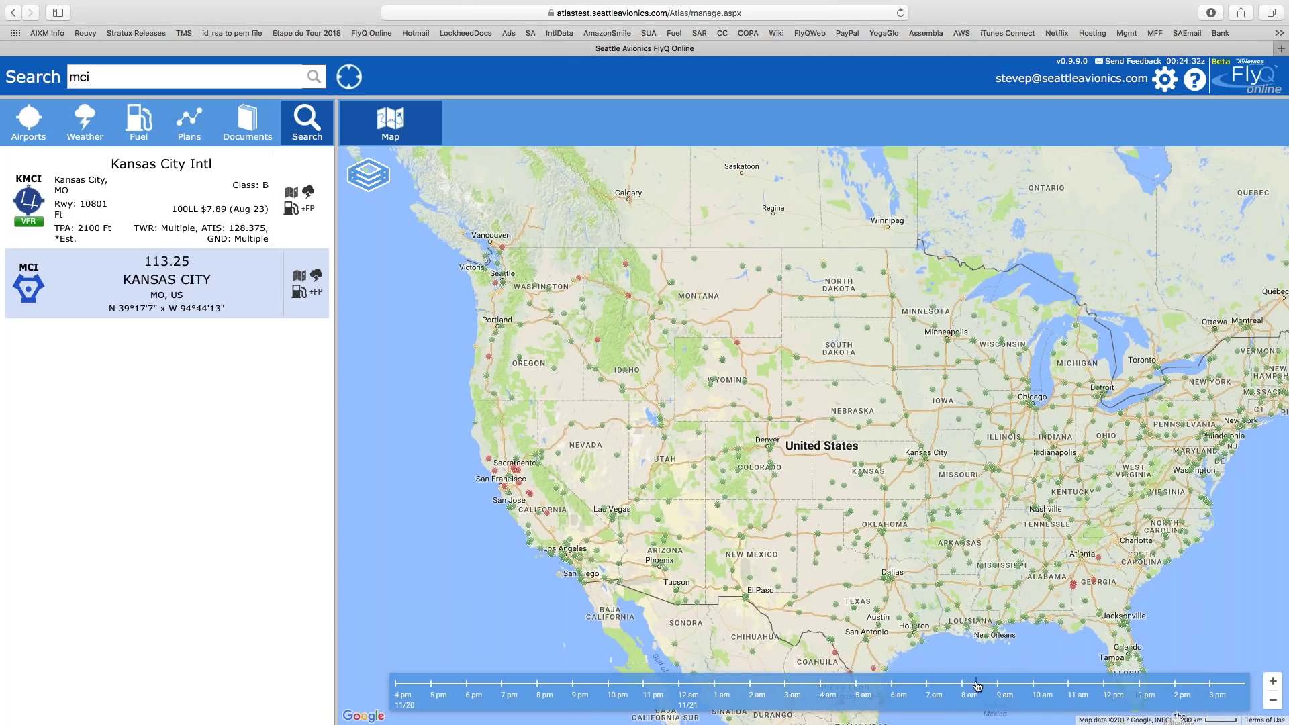
left_click_drag(977, 685, 1116, 685)
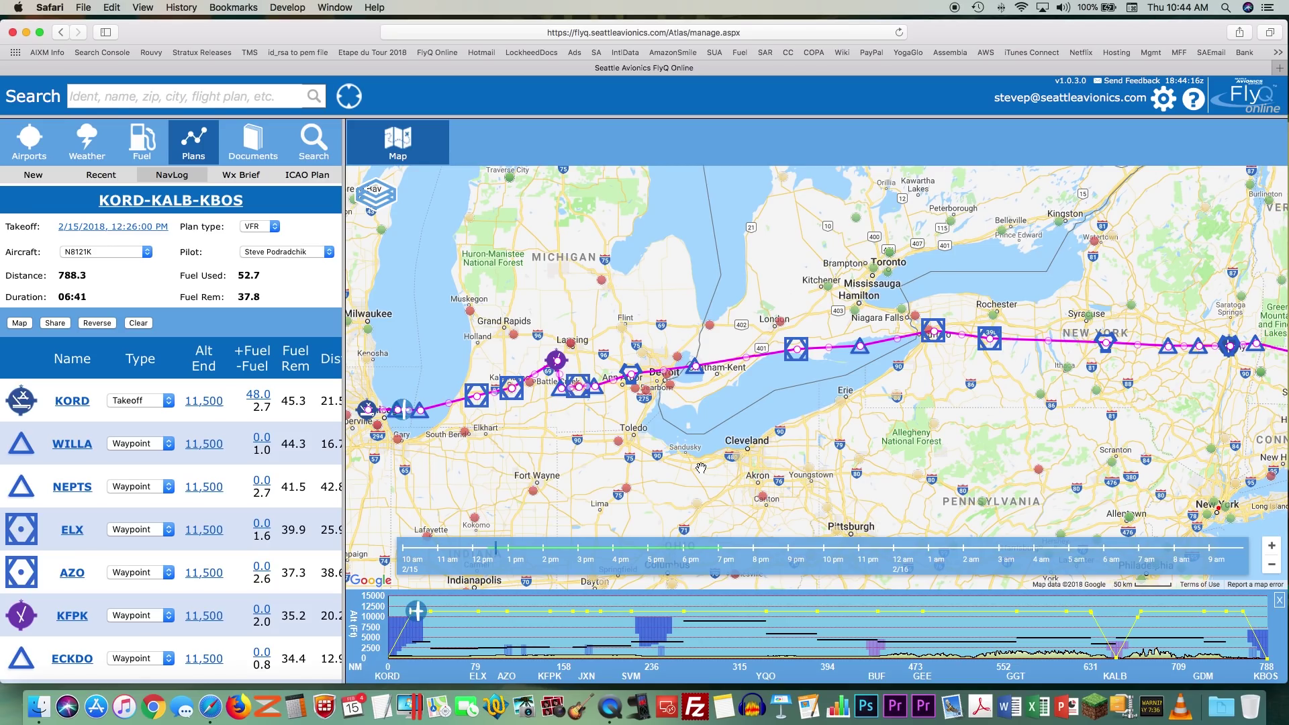
- Show the map layers list over the KORD-KALB-KBOS route
left_click(372, 199)
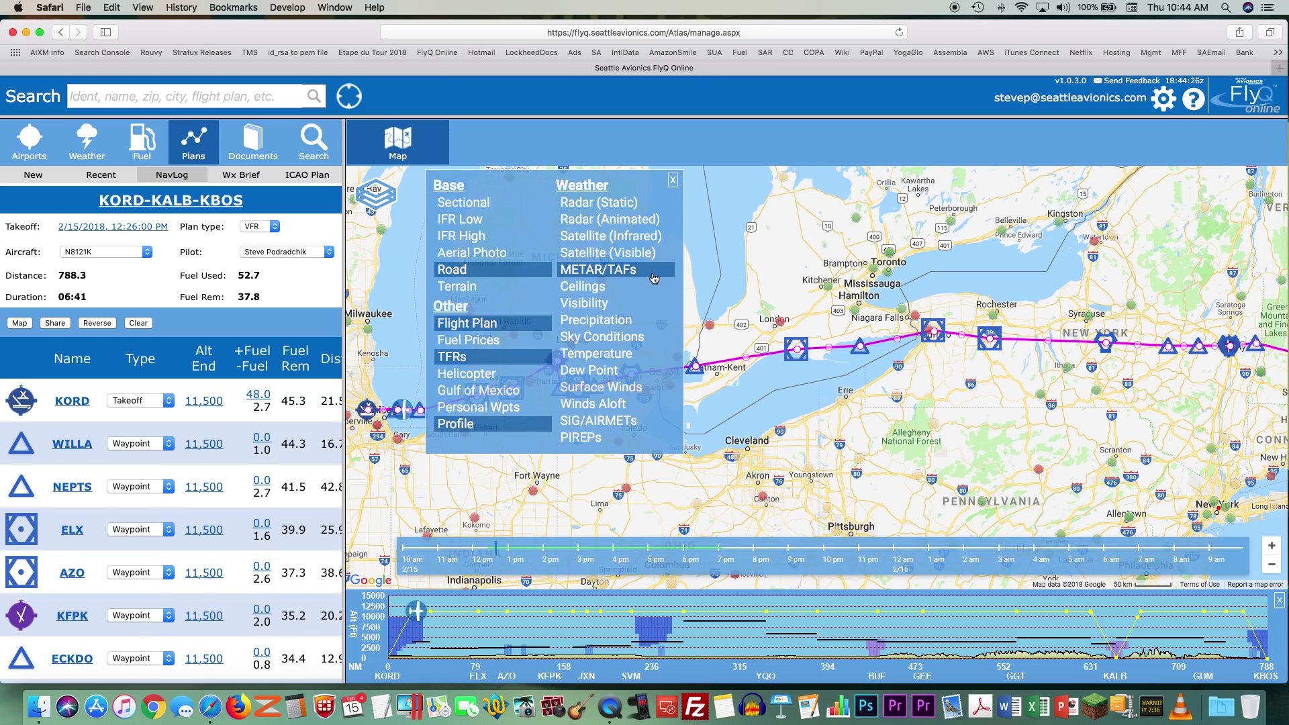
- Close the layers list and move the forecast time to 2 pm, then about 5 pm
left_click(725, 258)
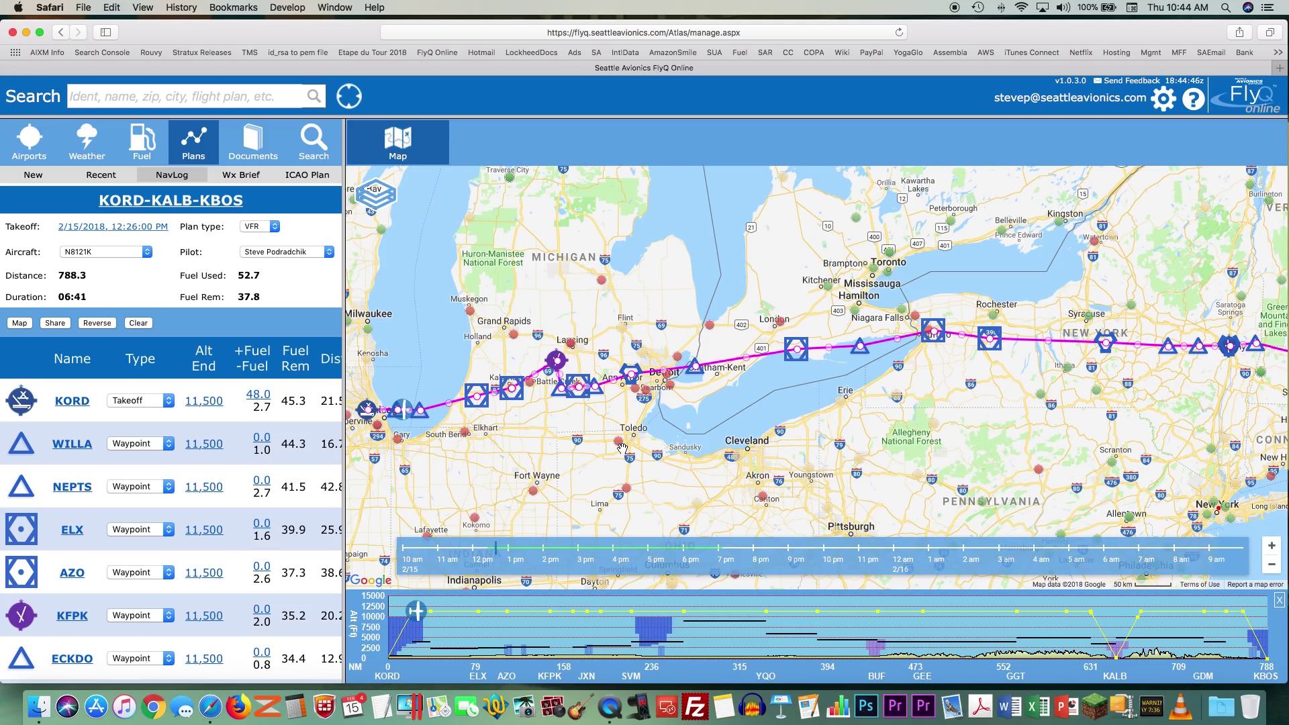
left_click(560, 550)
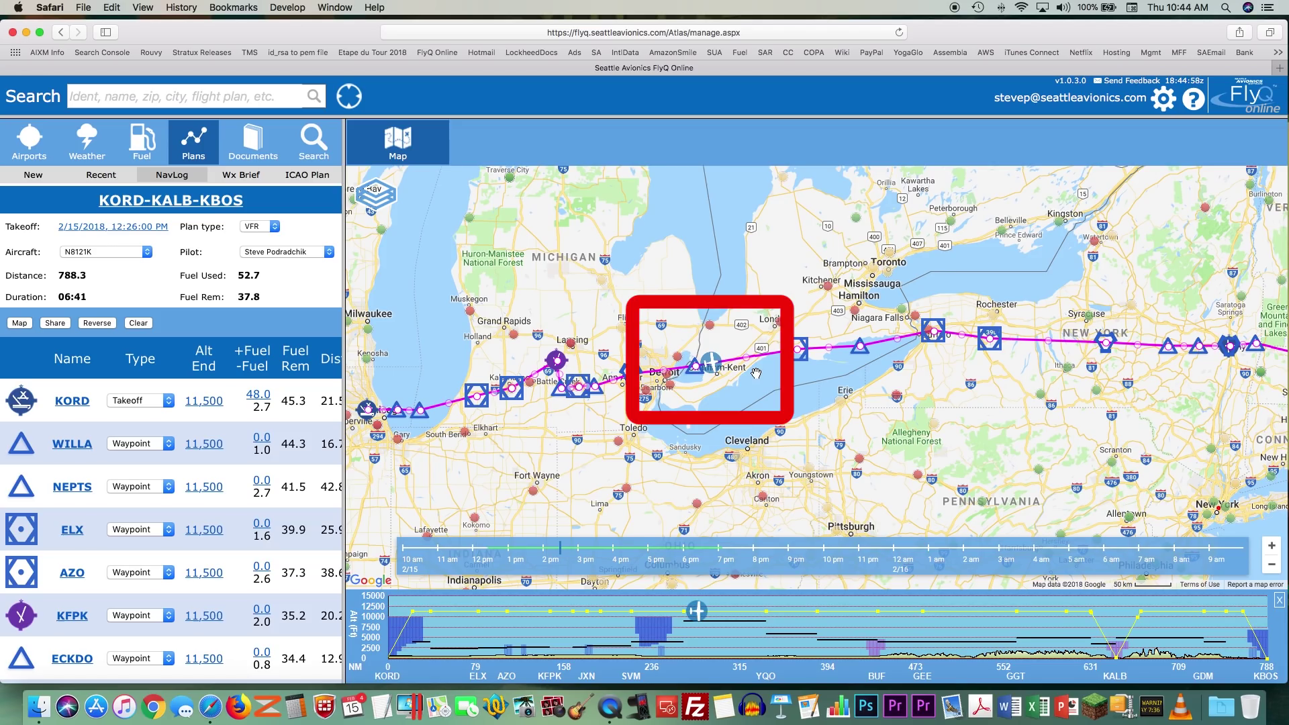
left_click(670, 549)
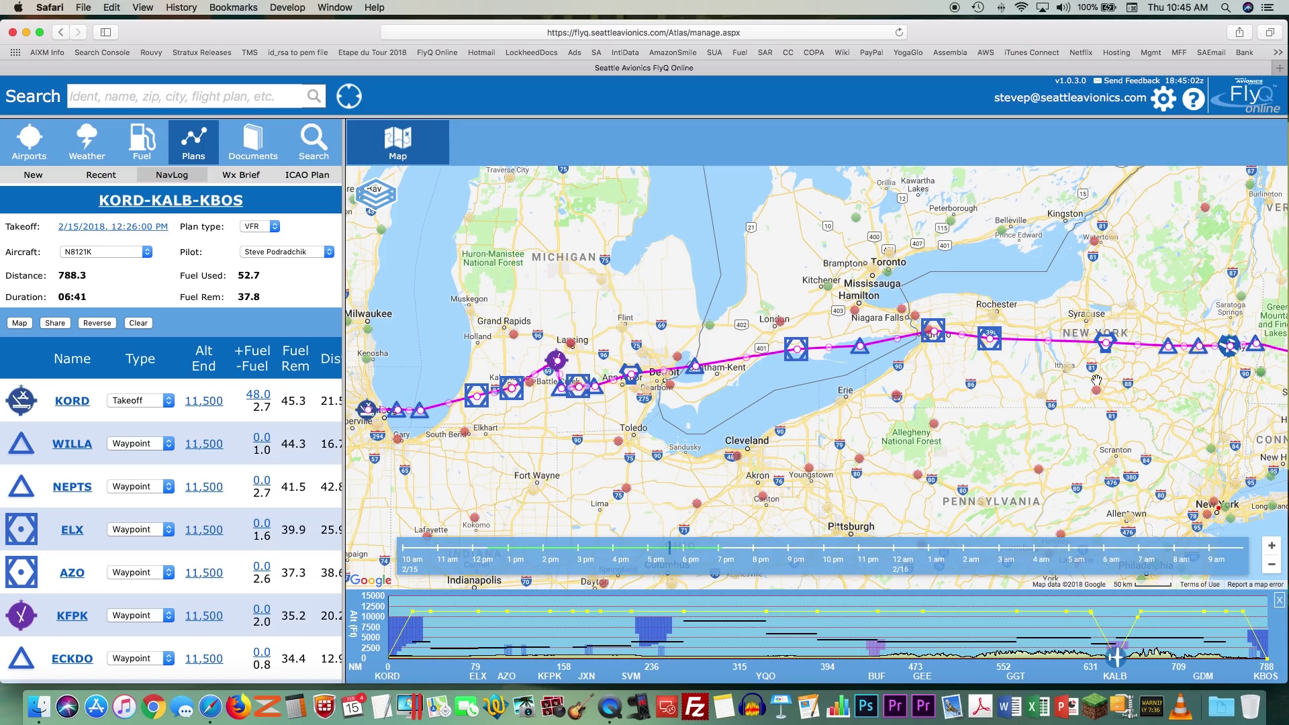
- Pan along the route from Boston back to Lake Michigan with the forecast set to 7 am
left_click_drag(1122, 388, 900, 393)
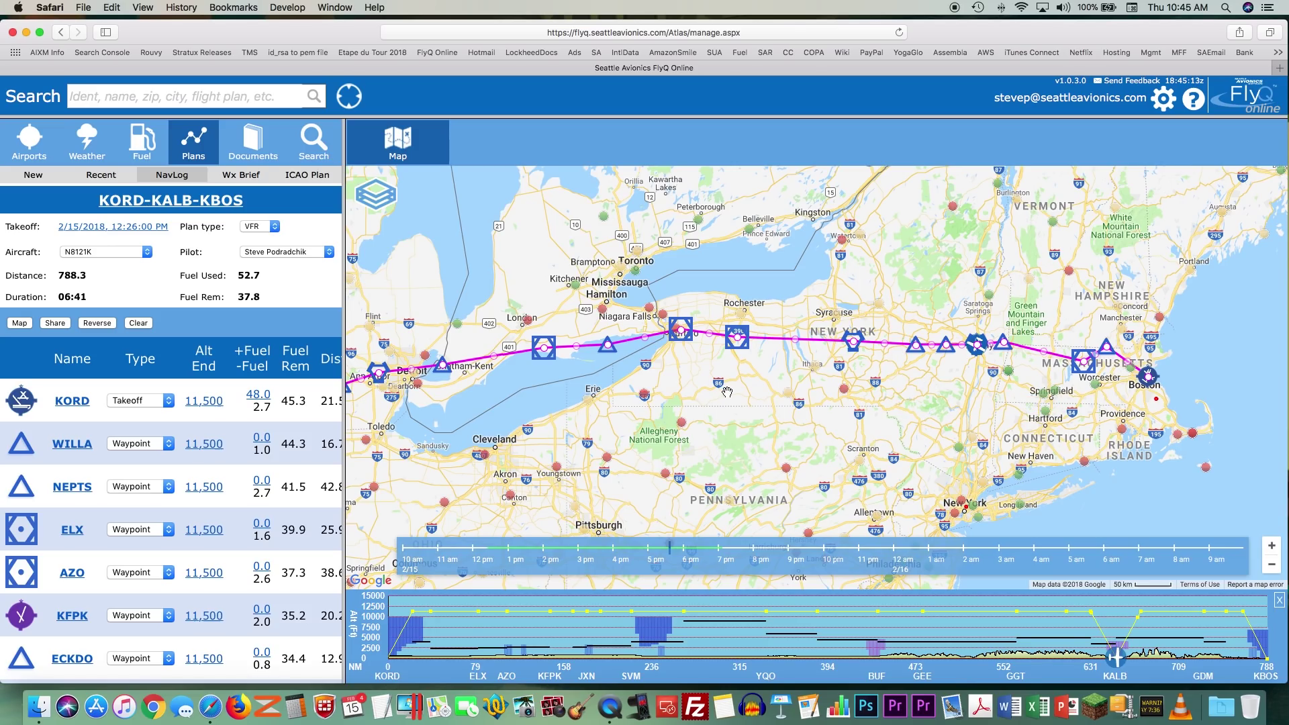
left_click_drag(727, 391, 804, 394)
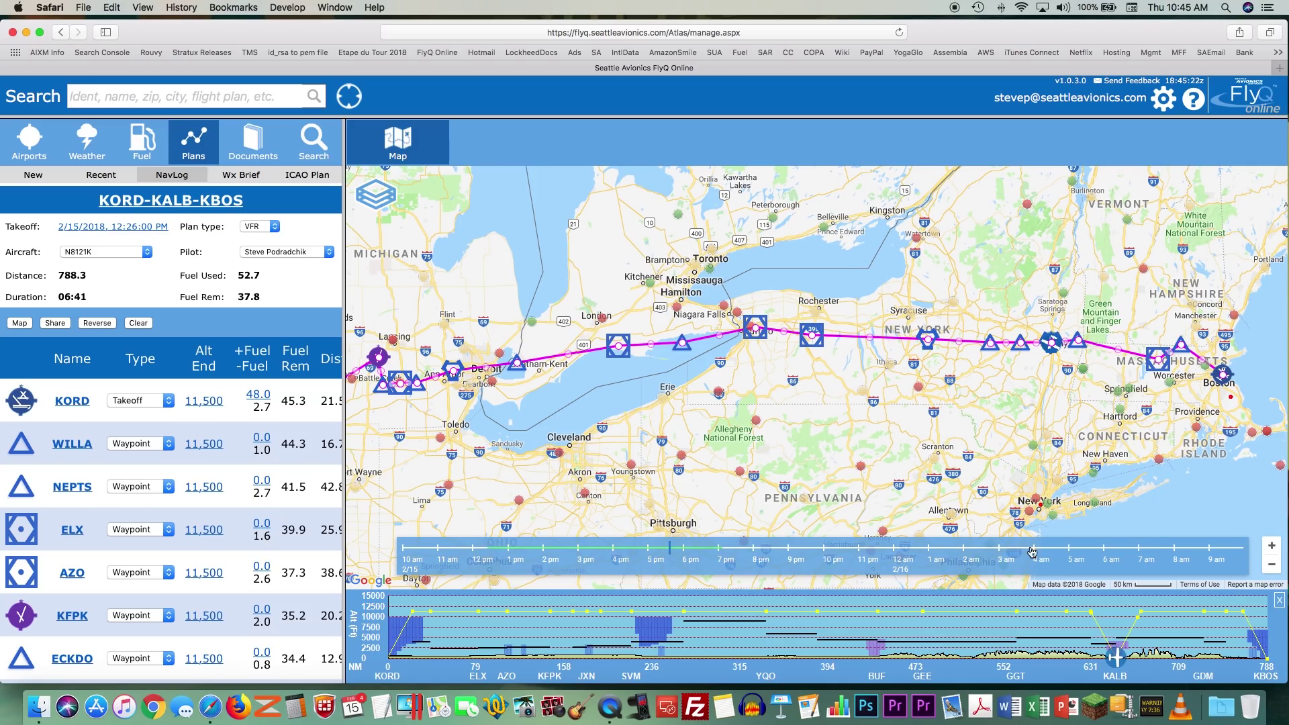
left_click(1144, 552)
left_click_drag(741, 472, 929, 464)
left_click_drag(607, 475, 624, 475)
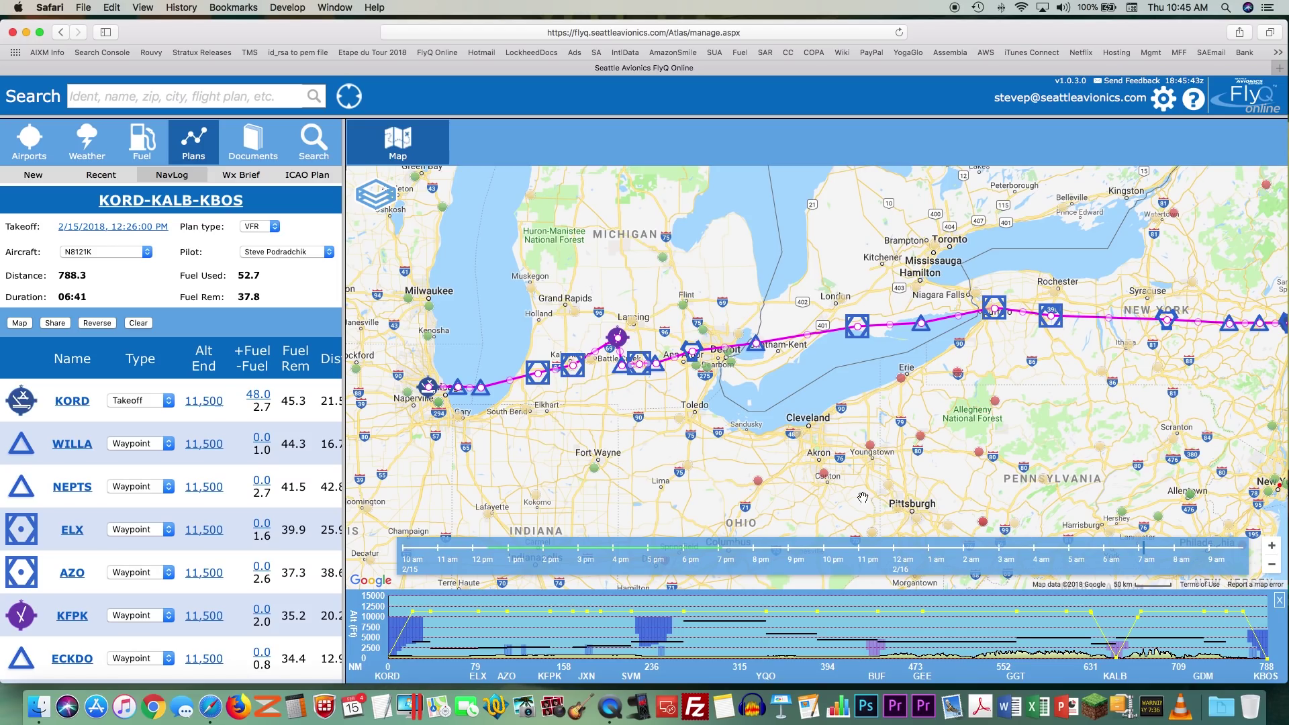
- Advance the forecast to about 9 am, pan east along the route, and open the Weather section
left_click(1195, 551)
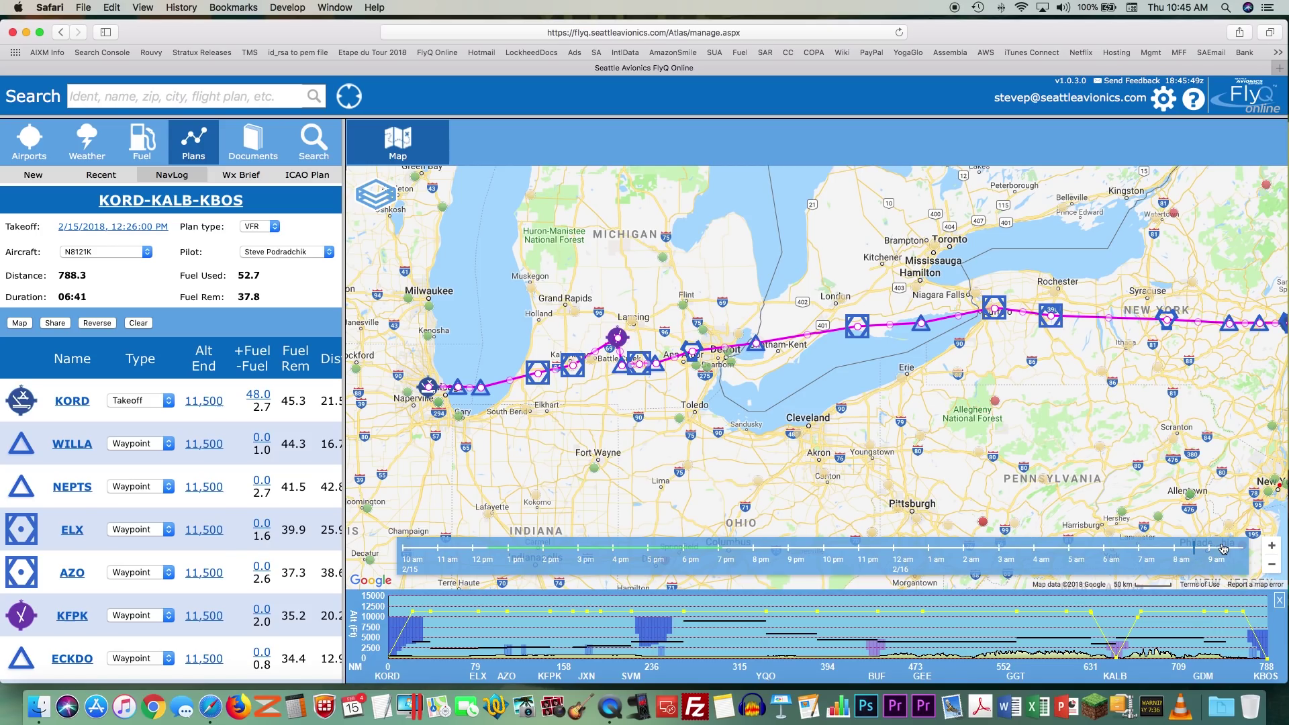
left_click(1223, 549)
left_click_drag(1166, 471, 909, 475)
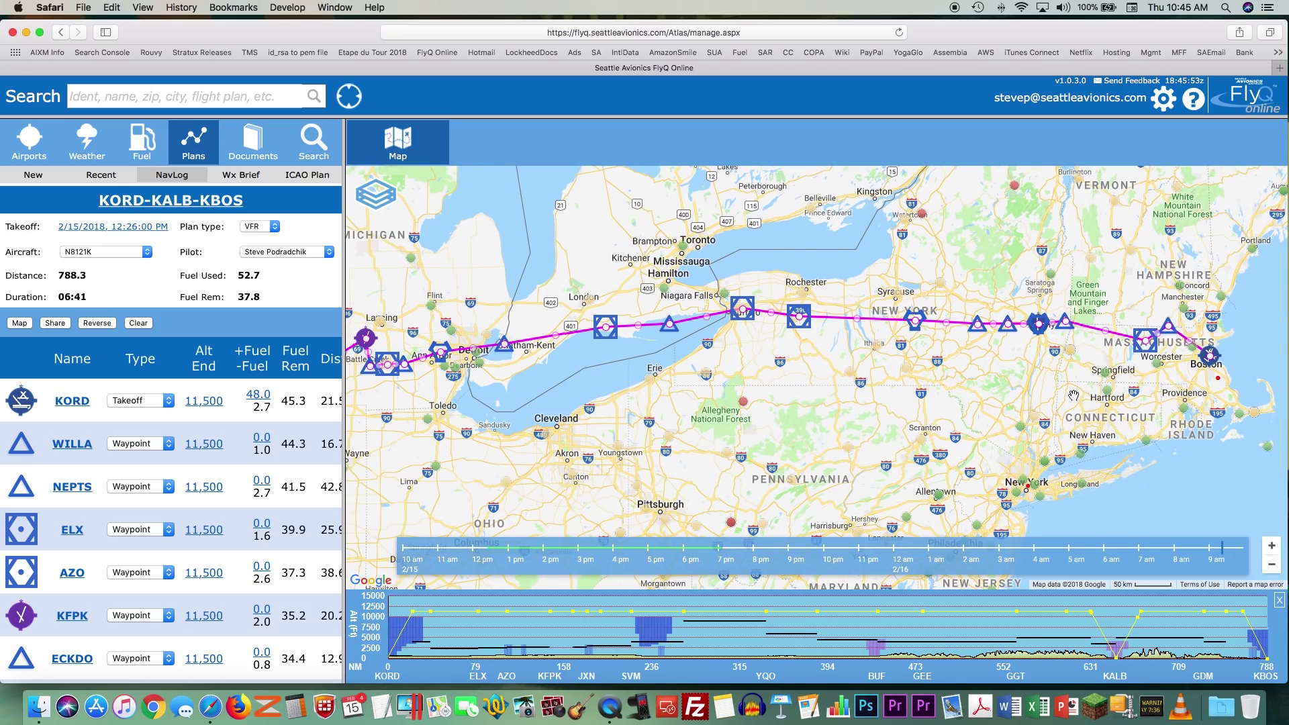
left_click_drag(789, 428, 907, 432)
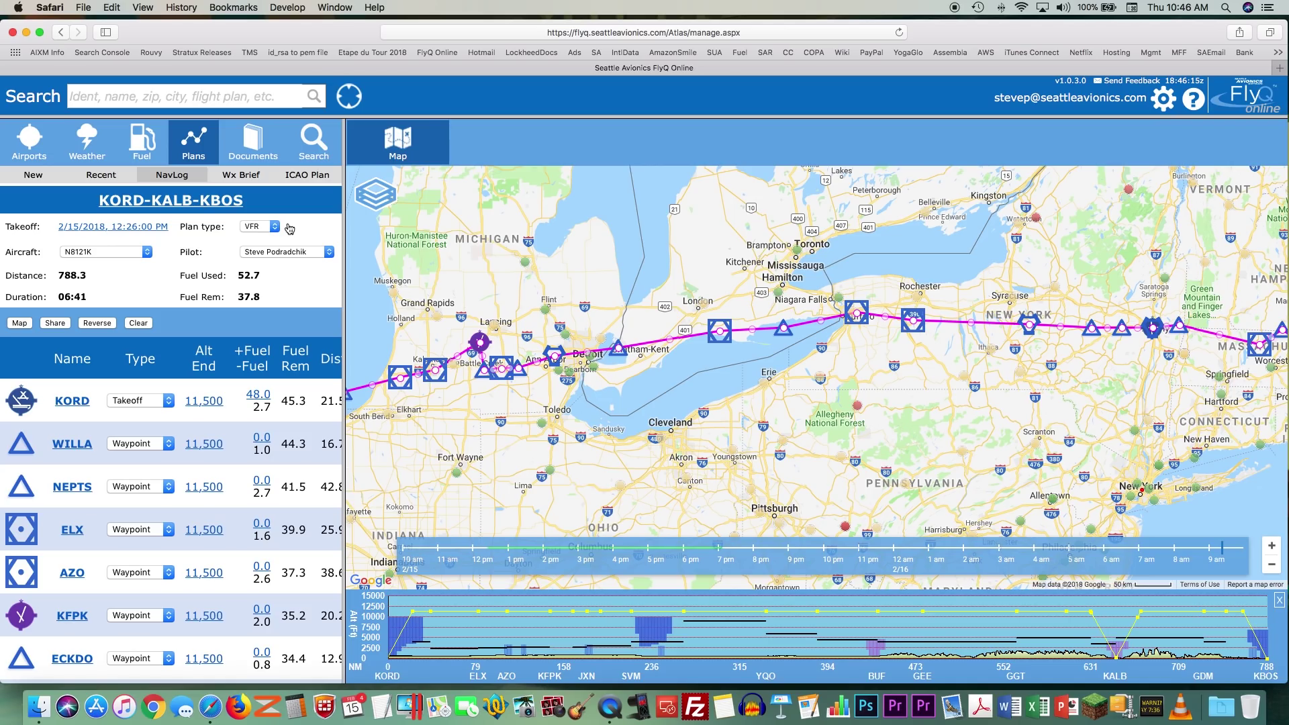
left_click(93, 146)
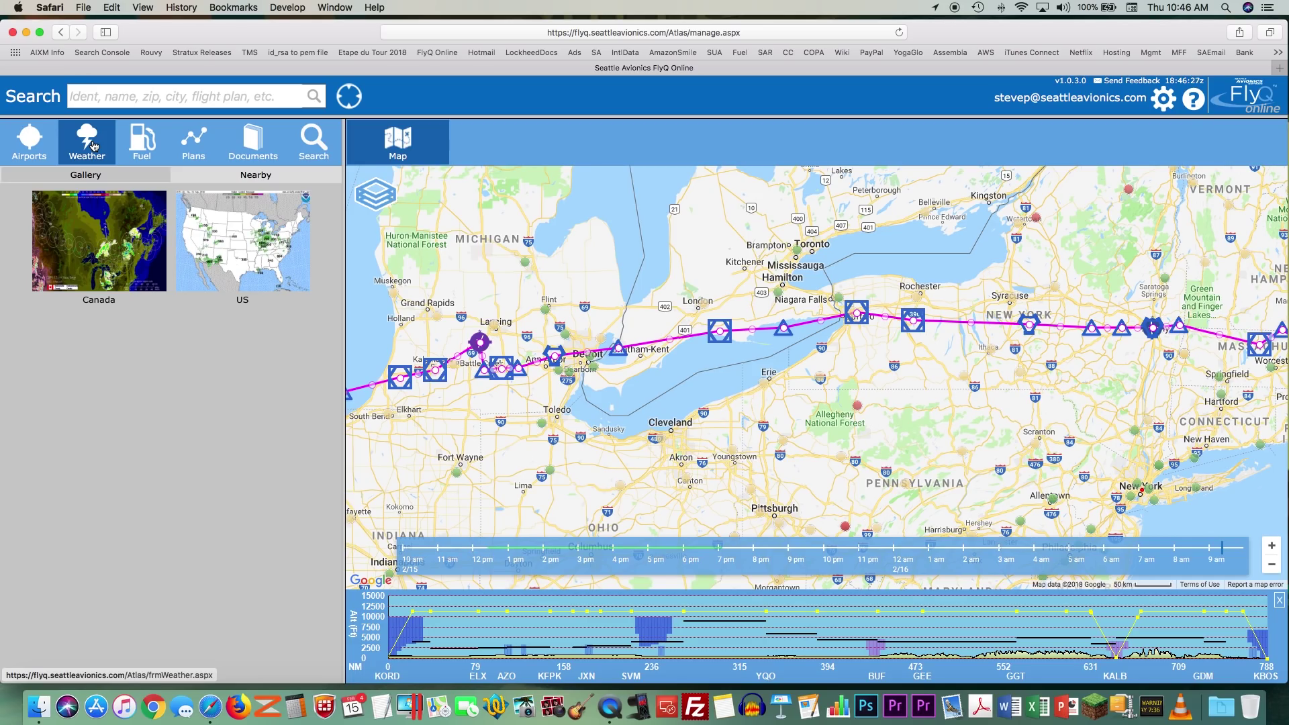
- Open the US Icing Potential charts and view the 3000, 5000 and 9000 Ft. levels
left_click(247, 249)
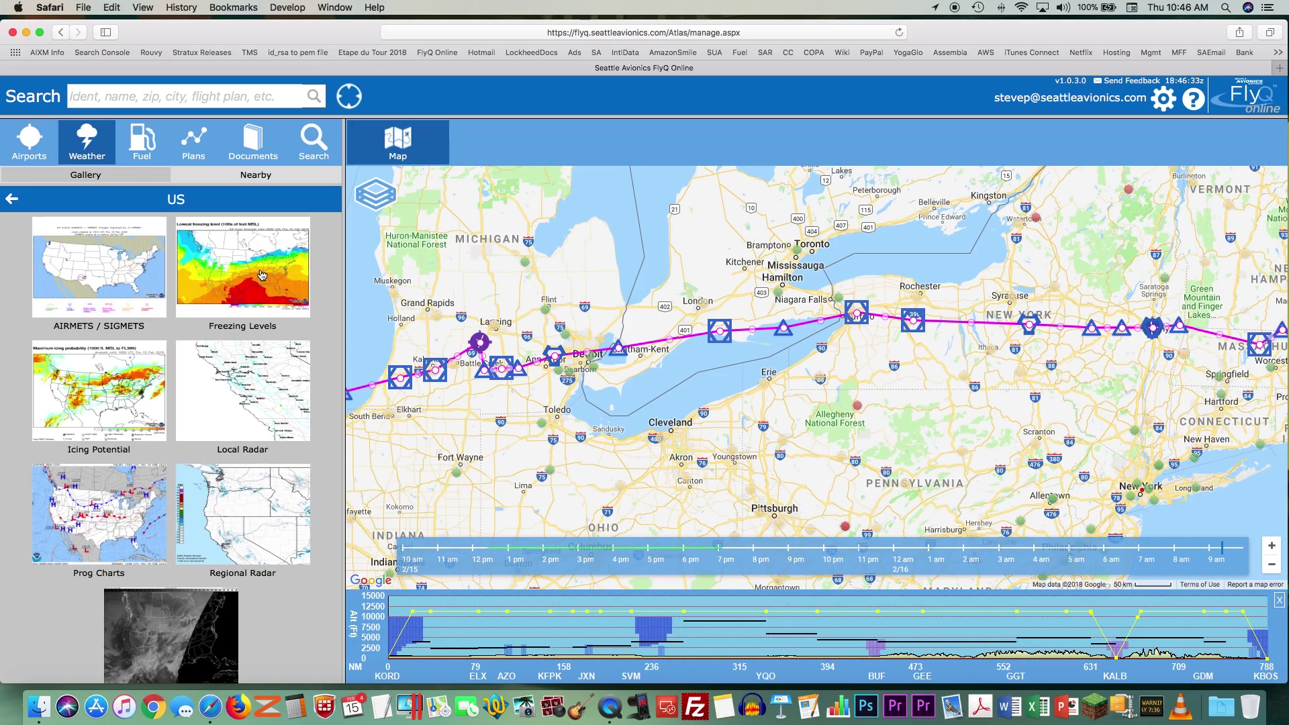
left_click(114, 403)
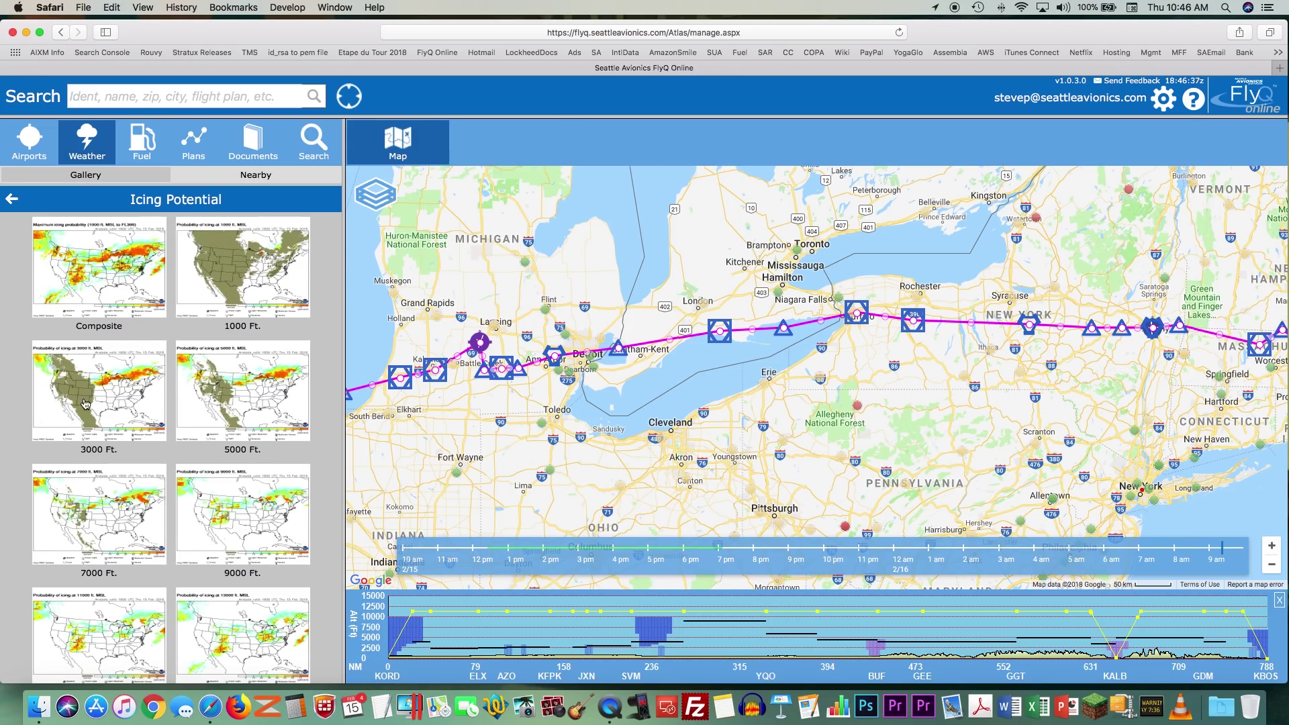
left_click(103, 405)
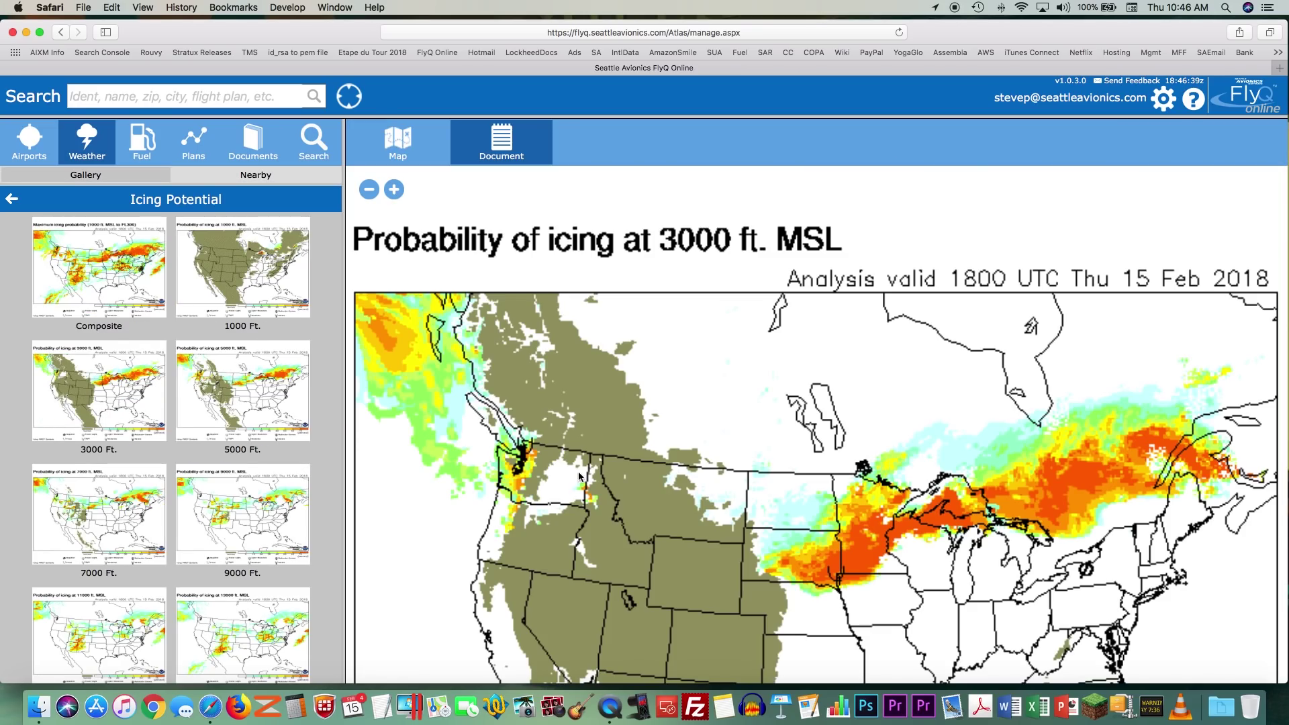
left_click(273, 394)
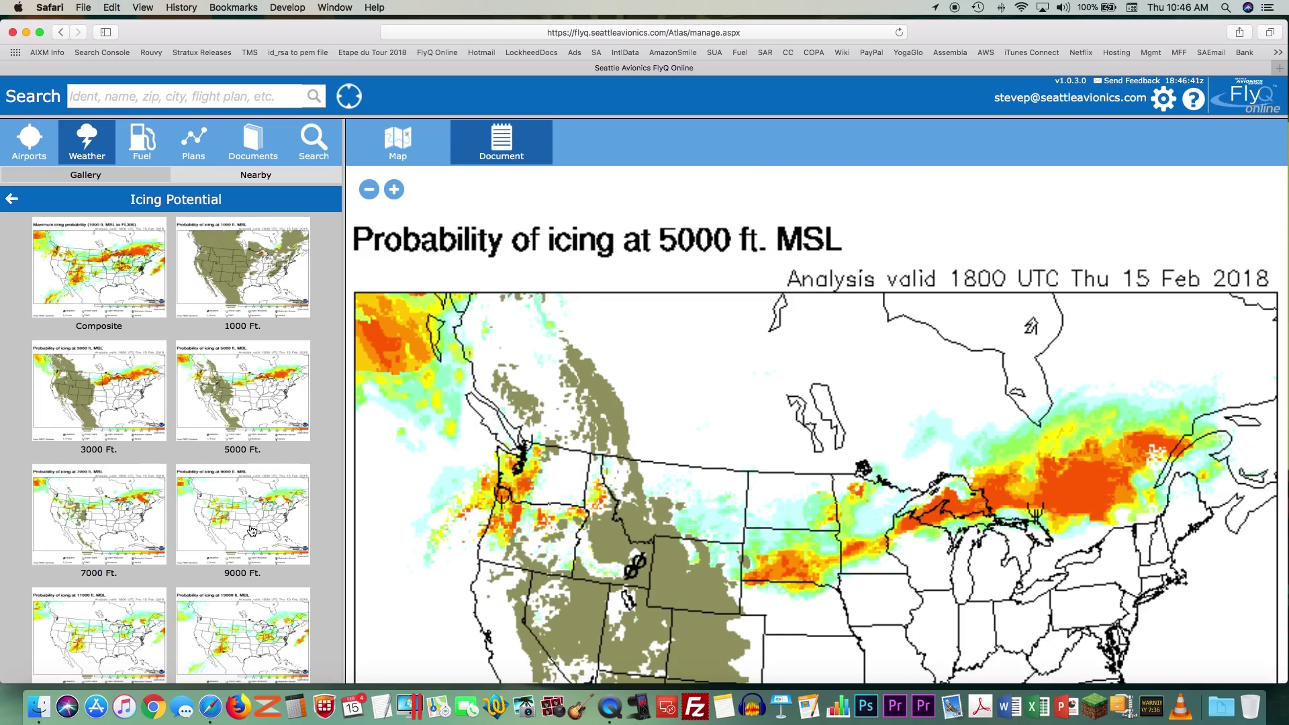
left_click(253, 539)
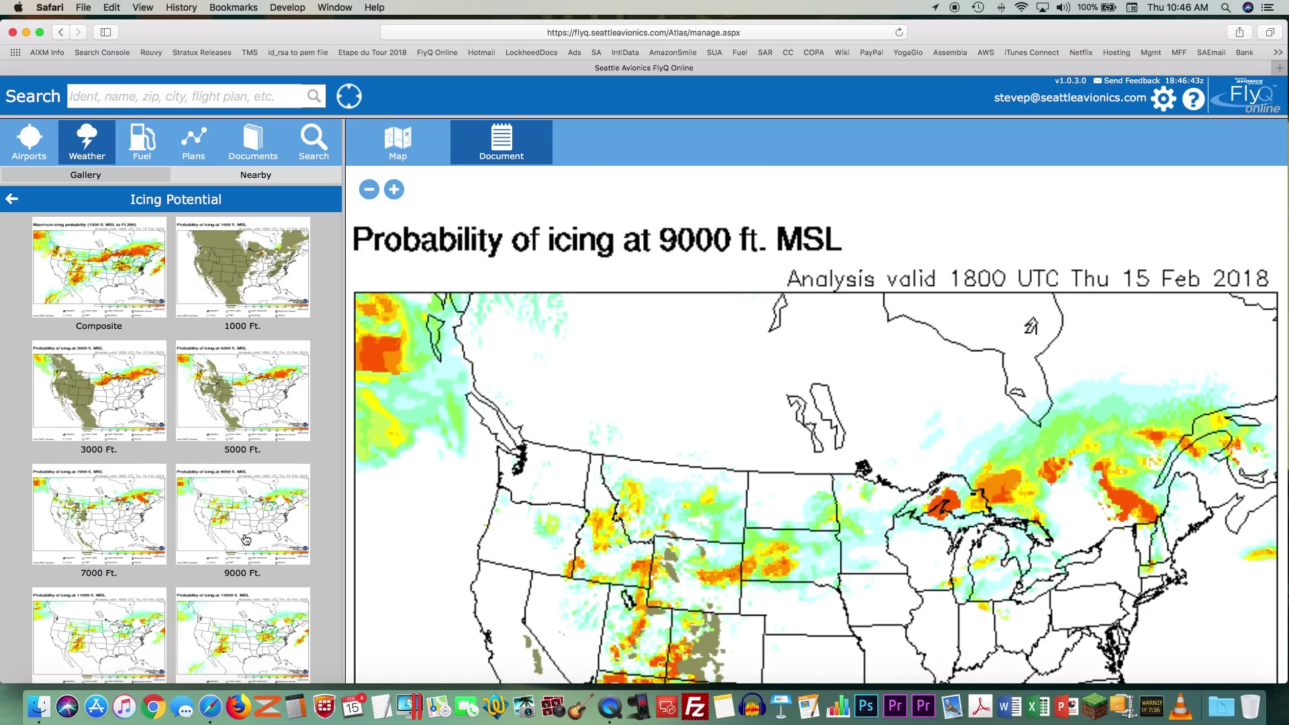
- View the 11000 Ft. icing chart, then go back to the Canada and US gallery
left_click(137, 620)
scroll(218, 555, "down", 3)
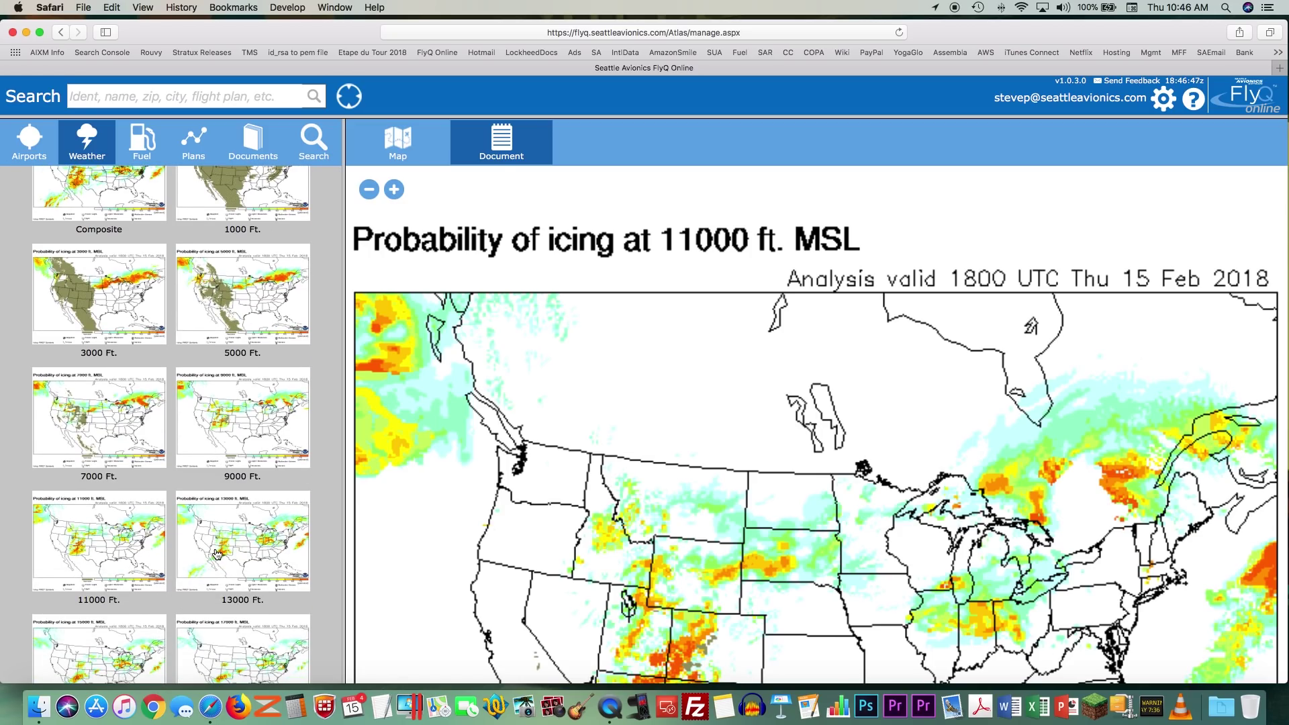
scroll(195, 430, "up", 3)
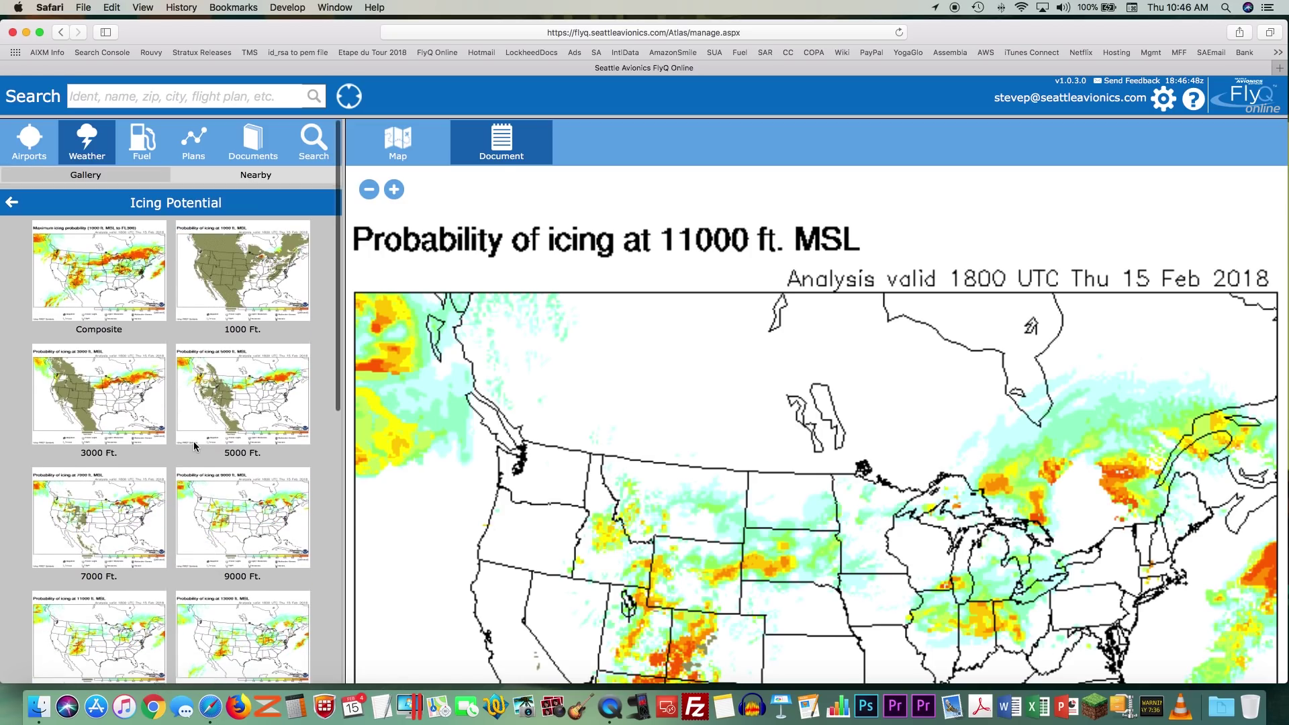
left_click(12, 200)
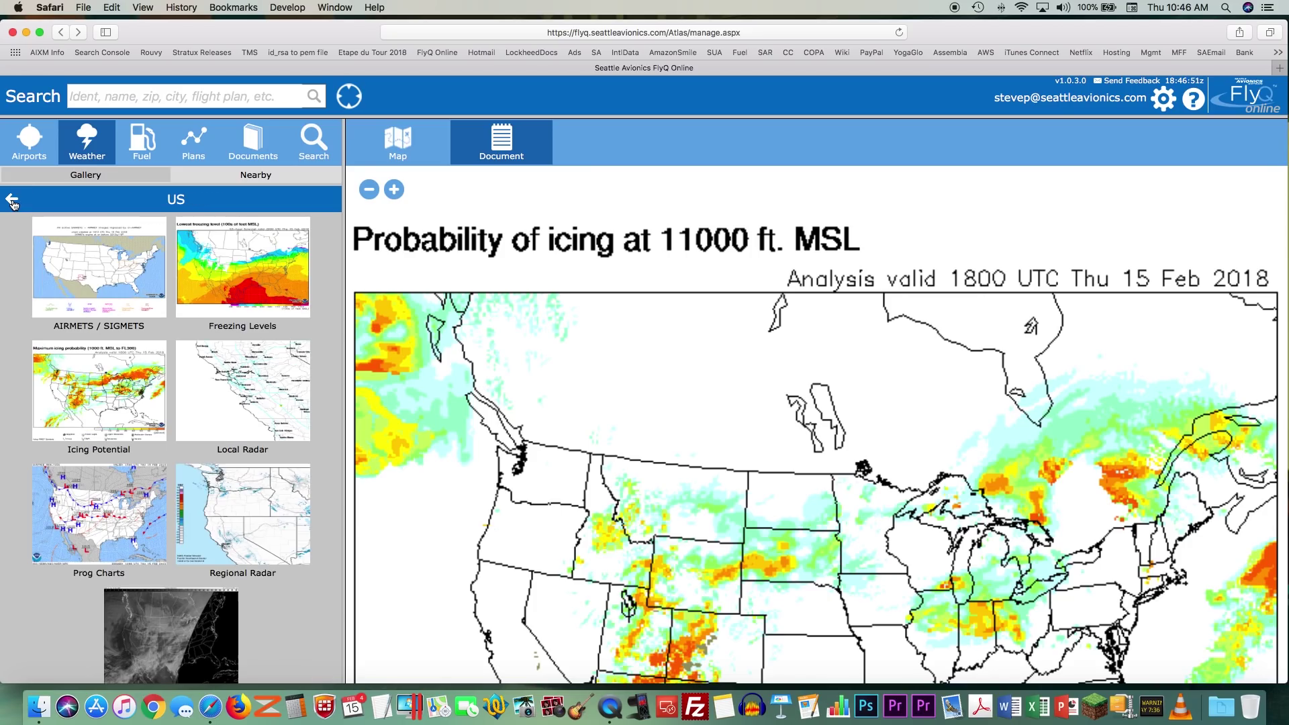
left_click(11, 201)
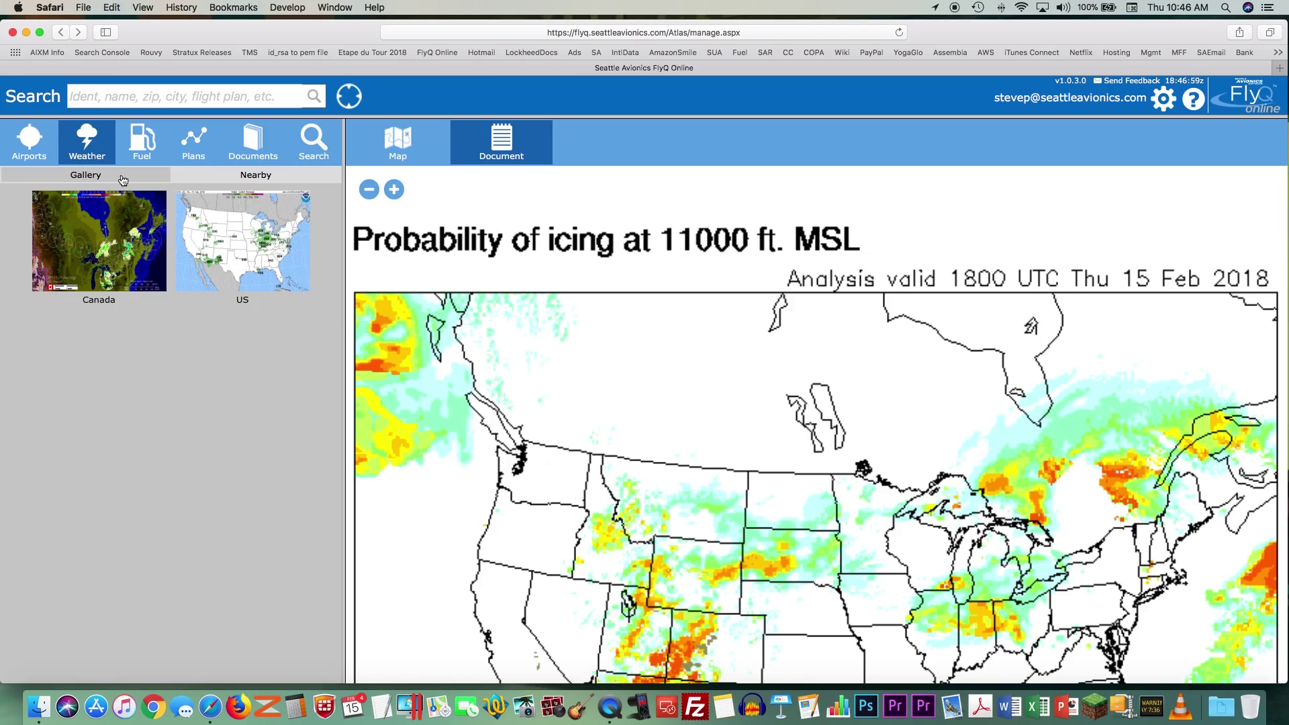
left_click(269, 176)
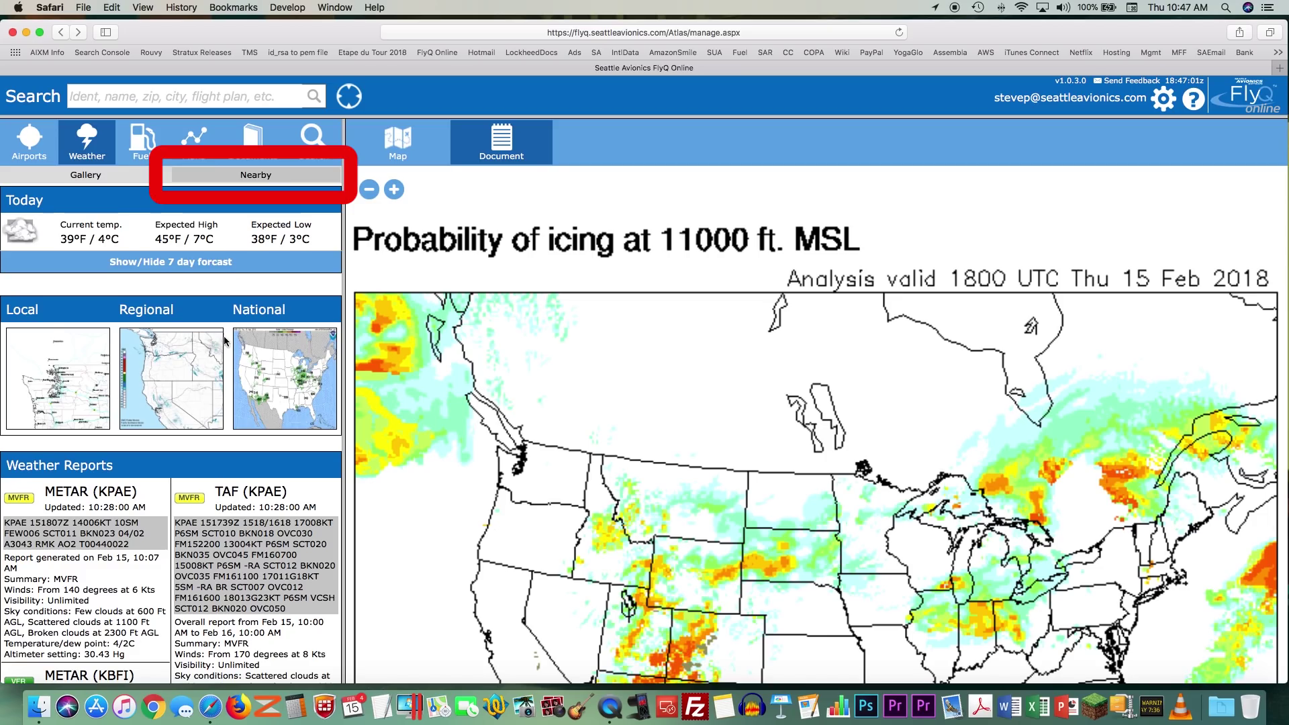
scroll(225, 342, "down", 1)
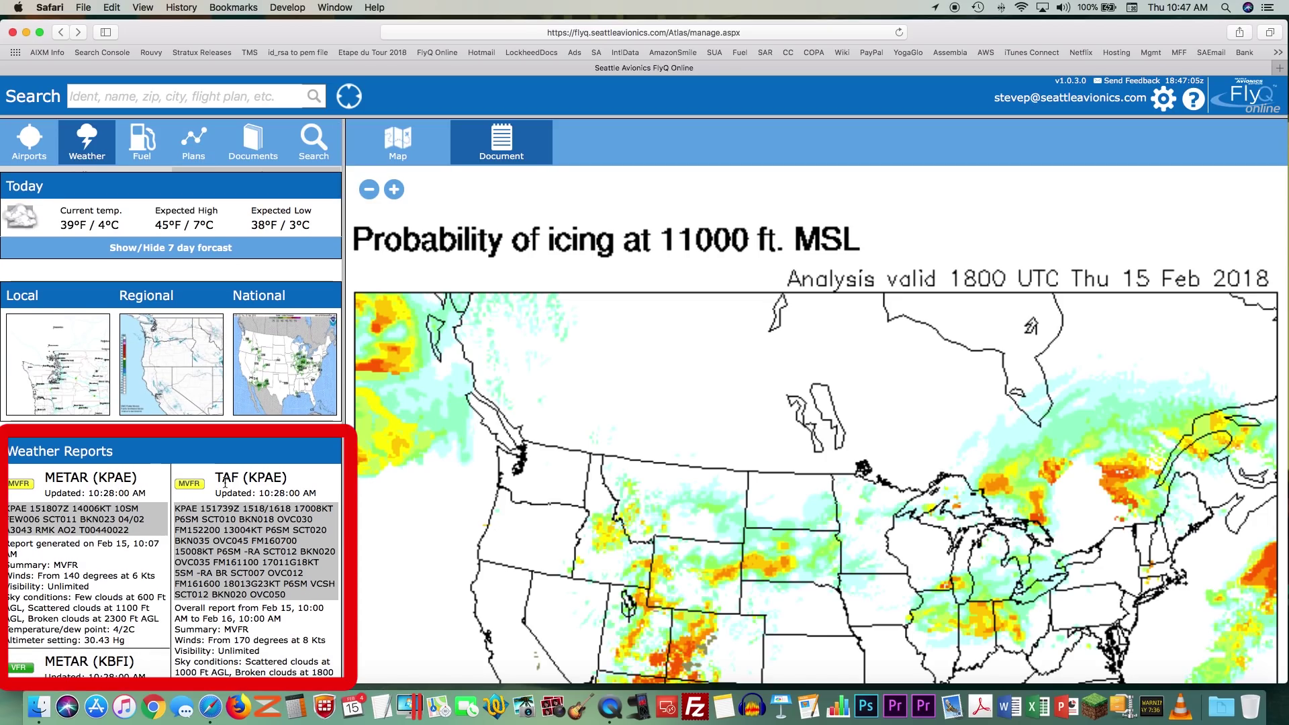
scroll(225, 482, "down", 3)
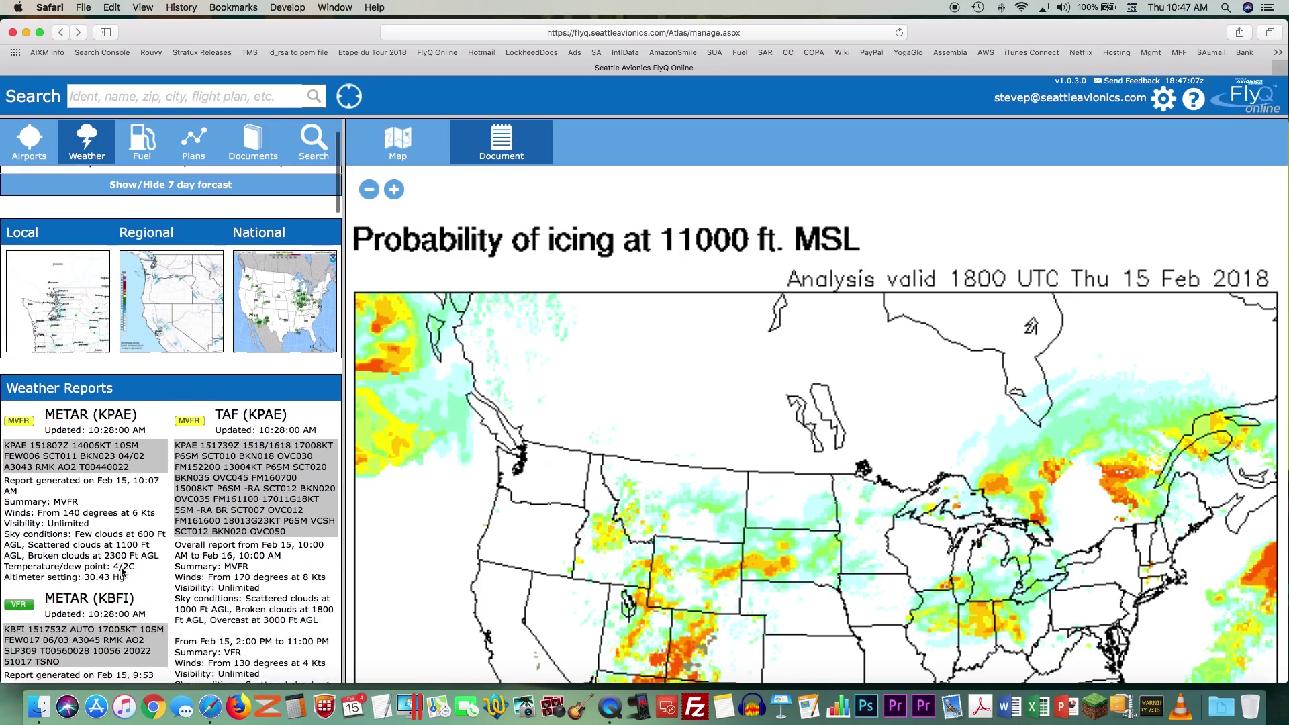
scroll(122, 568, "down", 3)
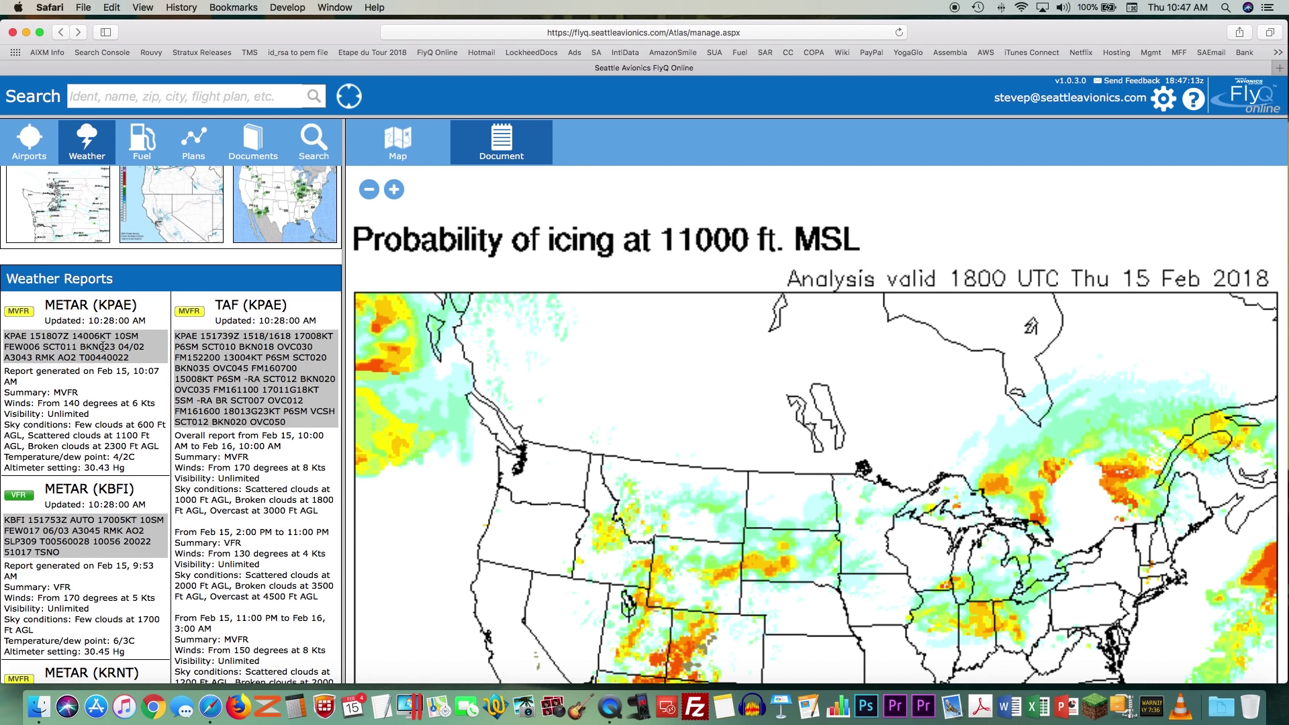
scroll(102, 347, "down", 1)
scroll(84, 465, "down", 7)
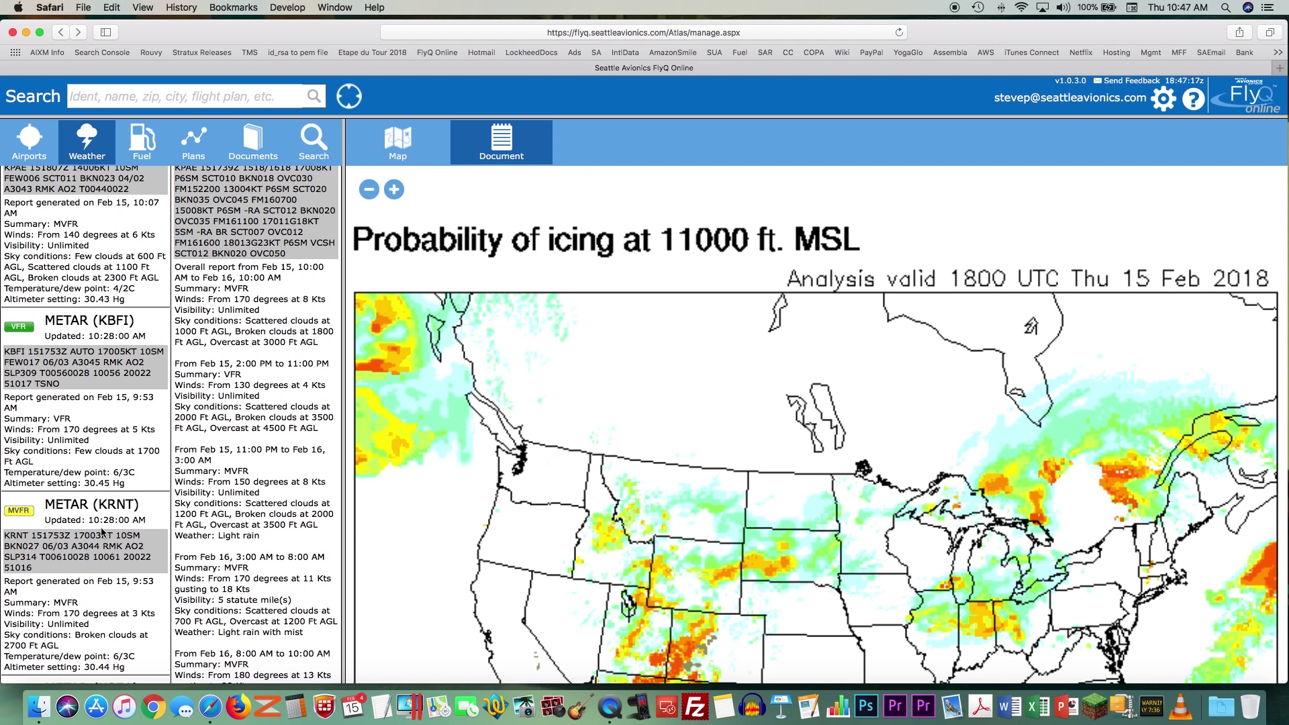
scroll(102, 532, "down", 7)
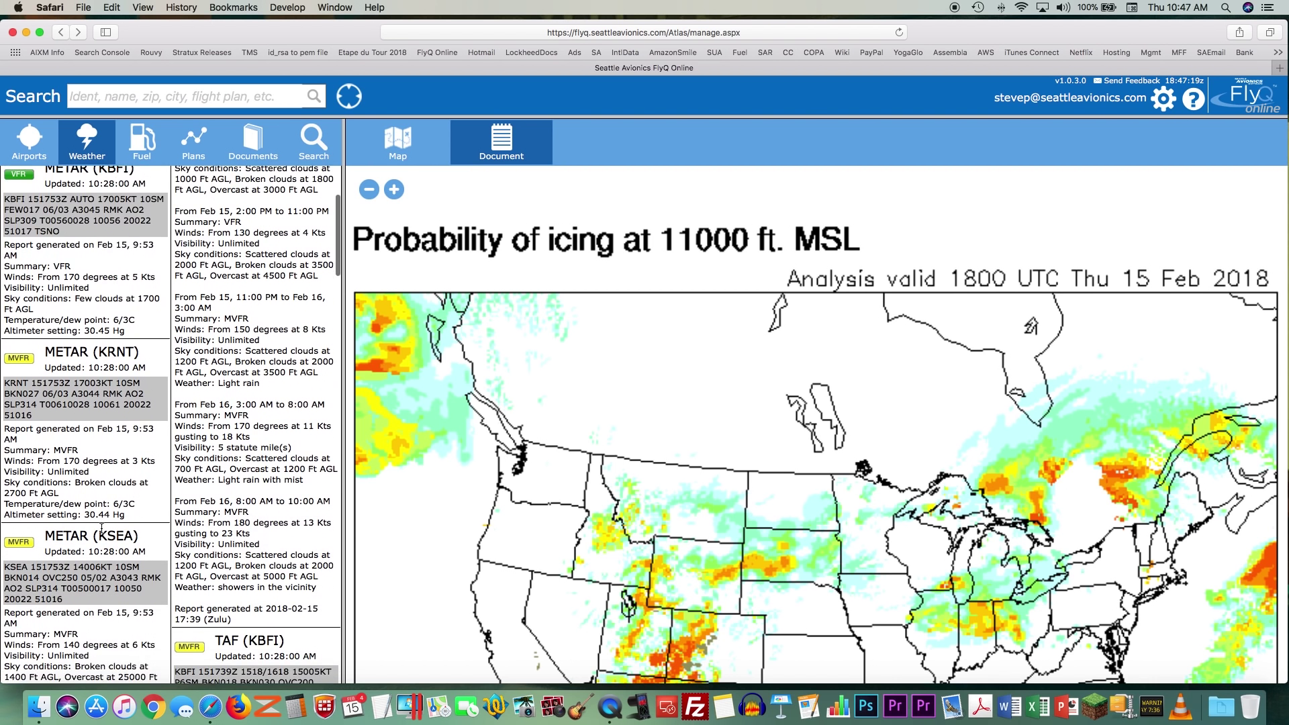
scroll(102, 533, "down", 3)
scroll(102, 531, "up", 3)
scroll(102, 531, "down", 2)
scroll(102, 528, "up", 4)
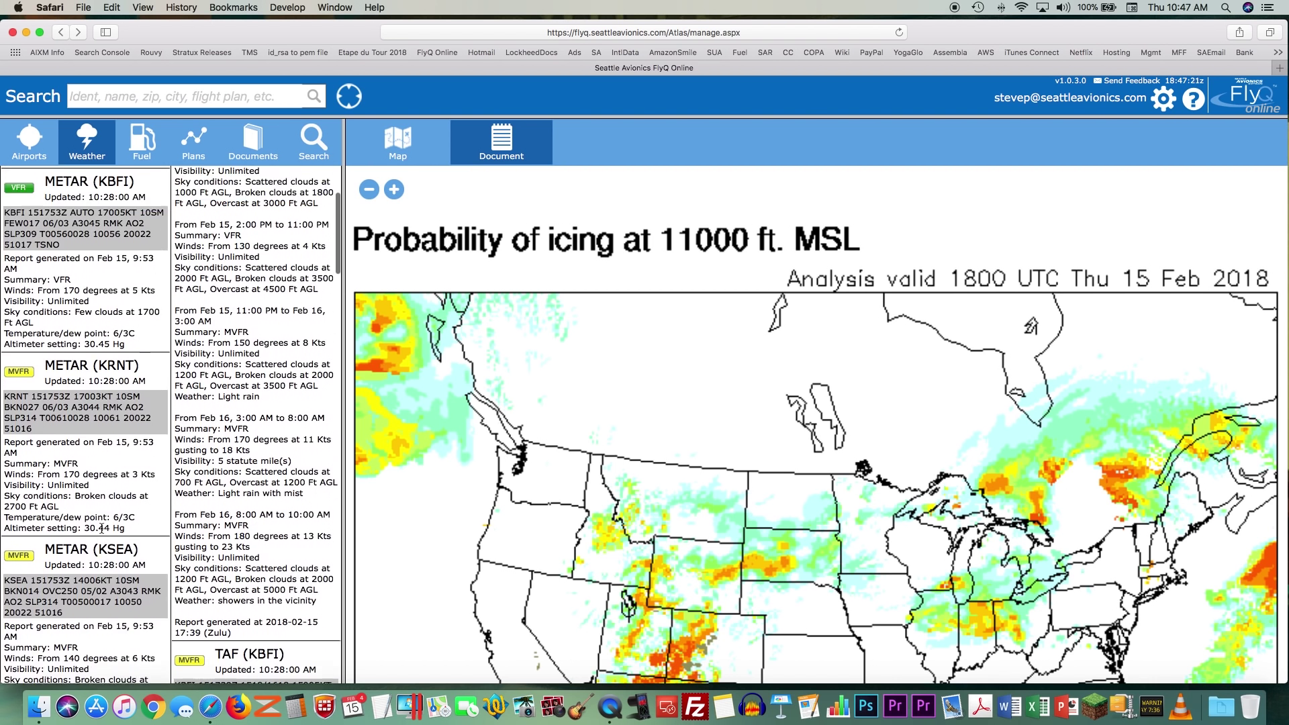
scroll(102, 528, "up", 12)
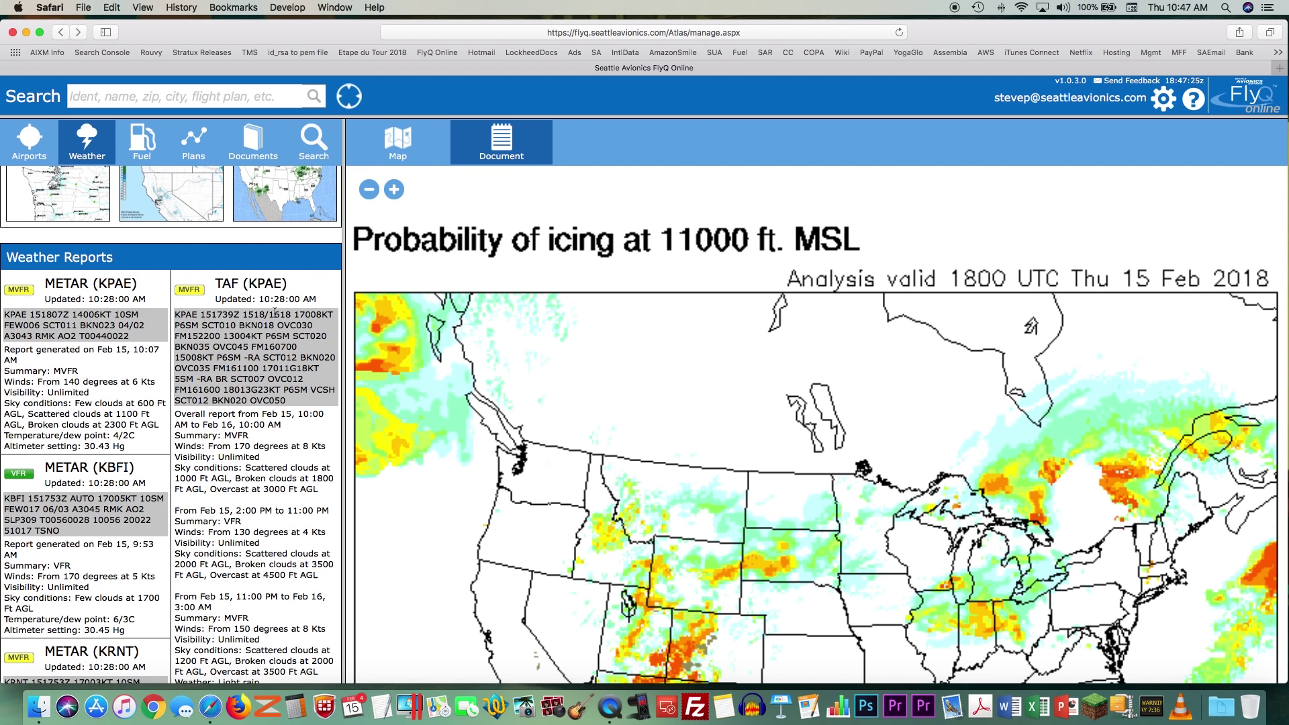
scroll(275, 312, "down", 17)
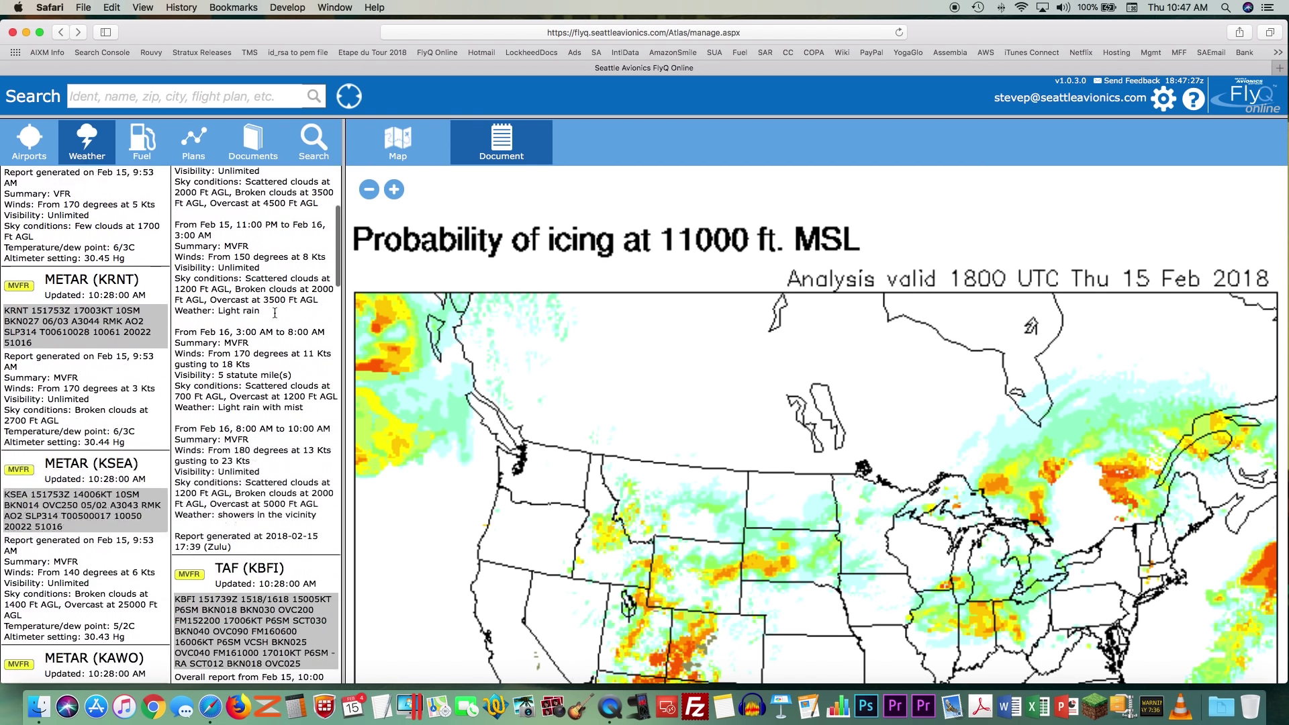
scroll(274, 312, "down", 16)
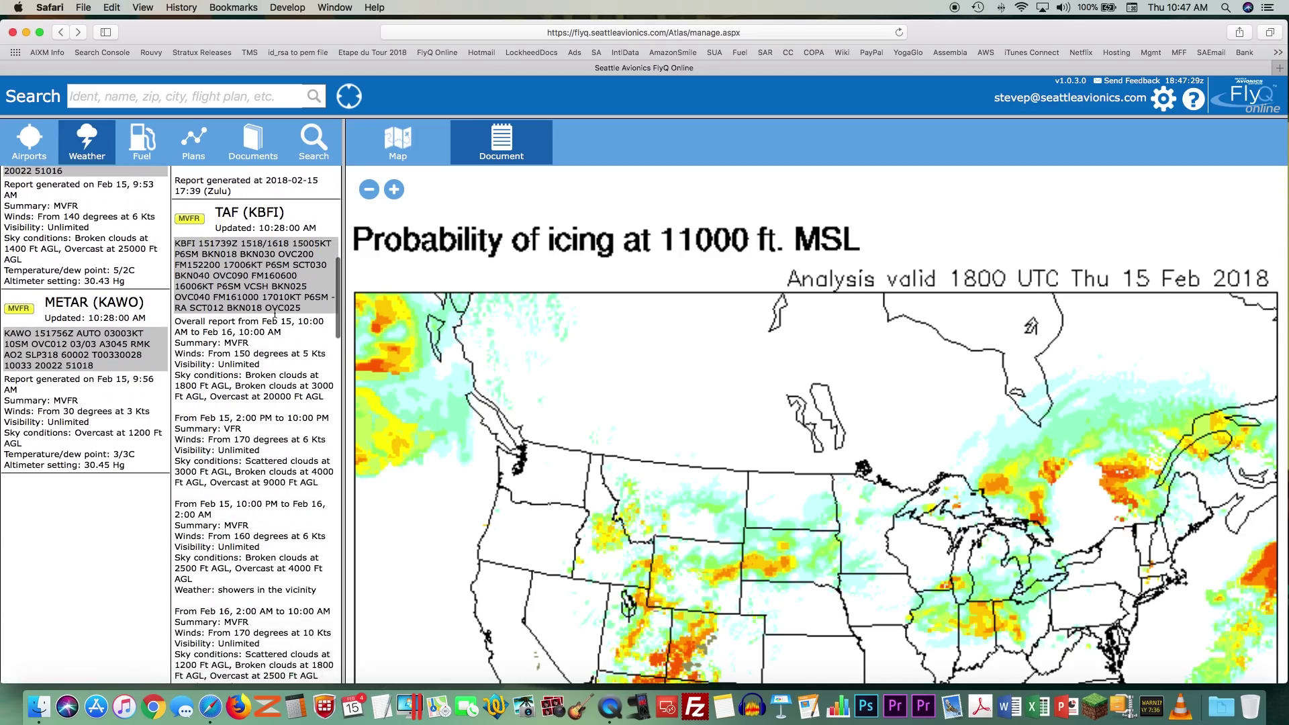
scroll(275, 314, "down", 1)
scroll(274, 314, "down", 1)
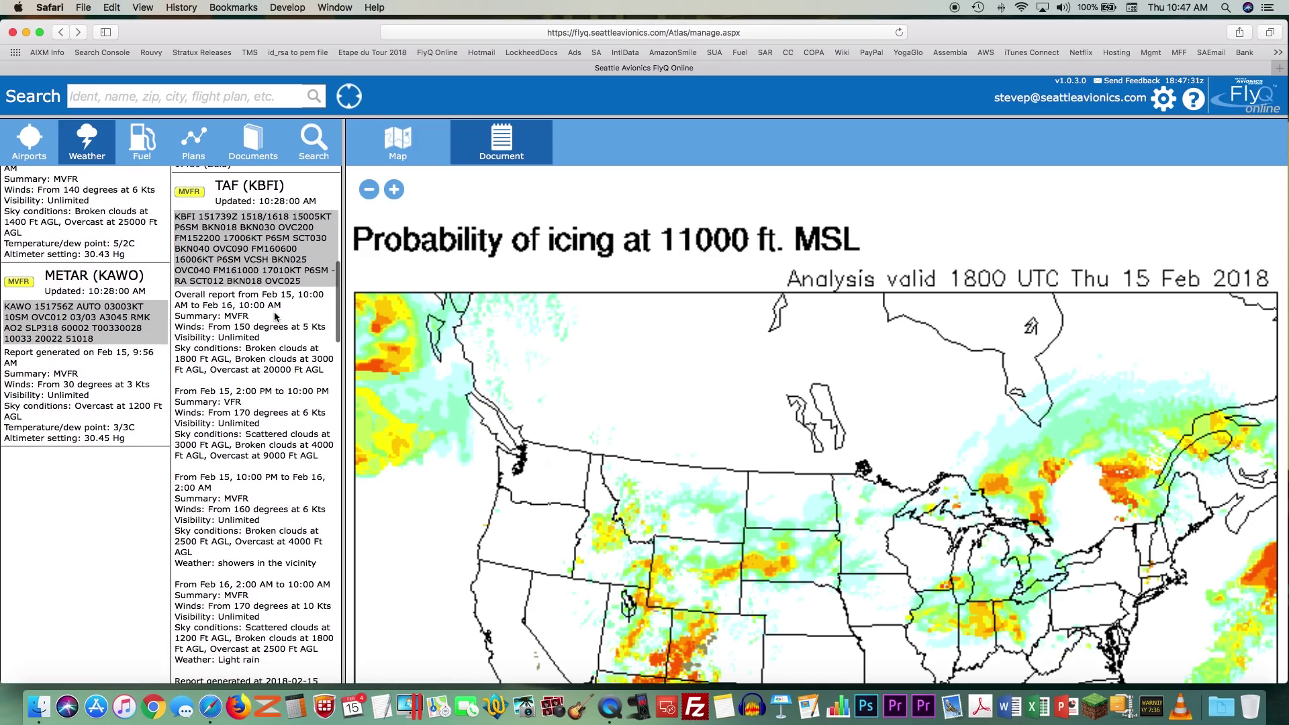
scroll(275, 317, "down", 15)
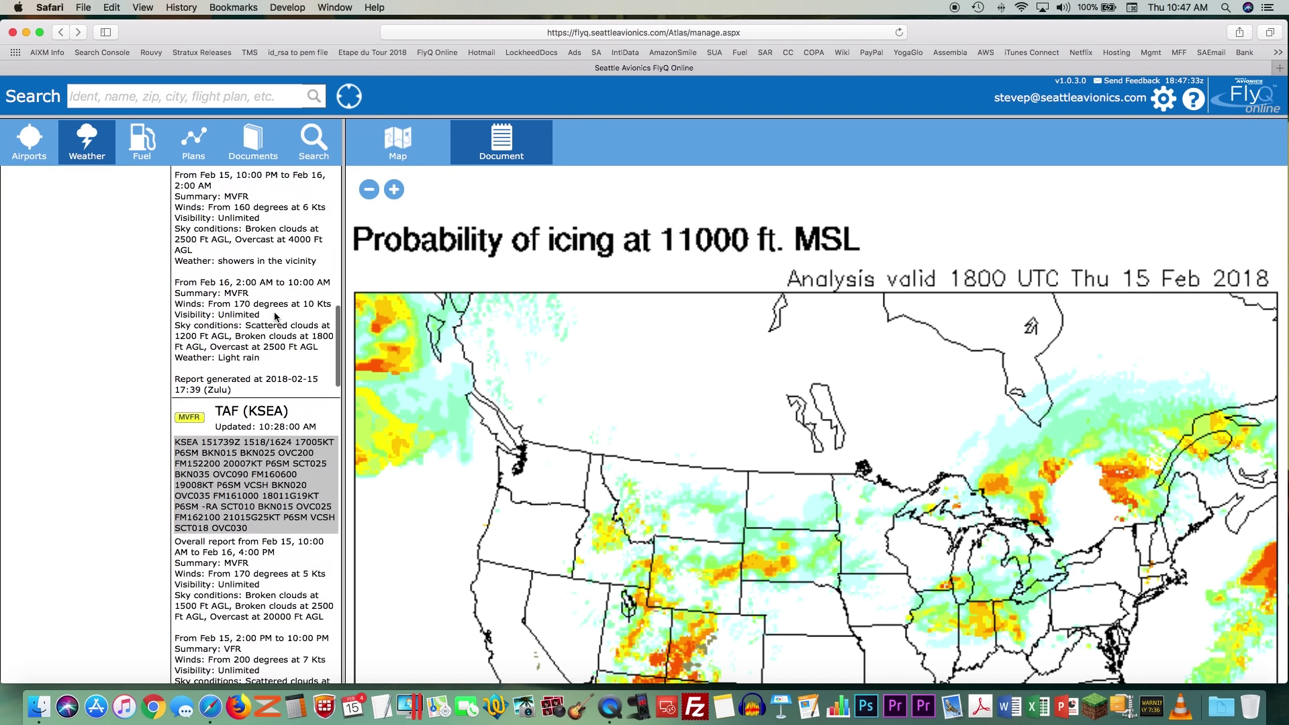
scroll(274, 316, "down", 20)
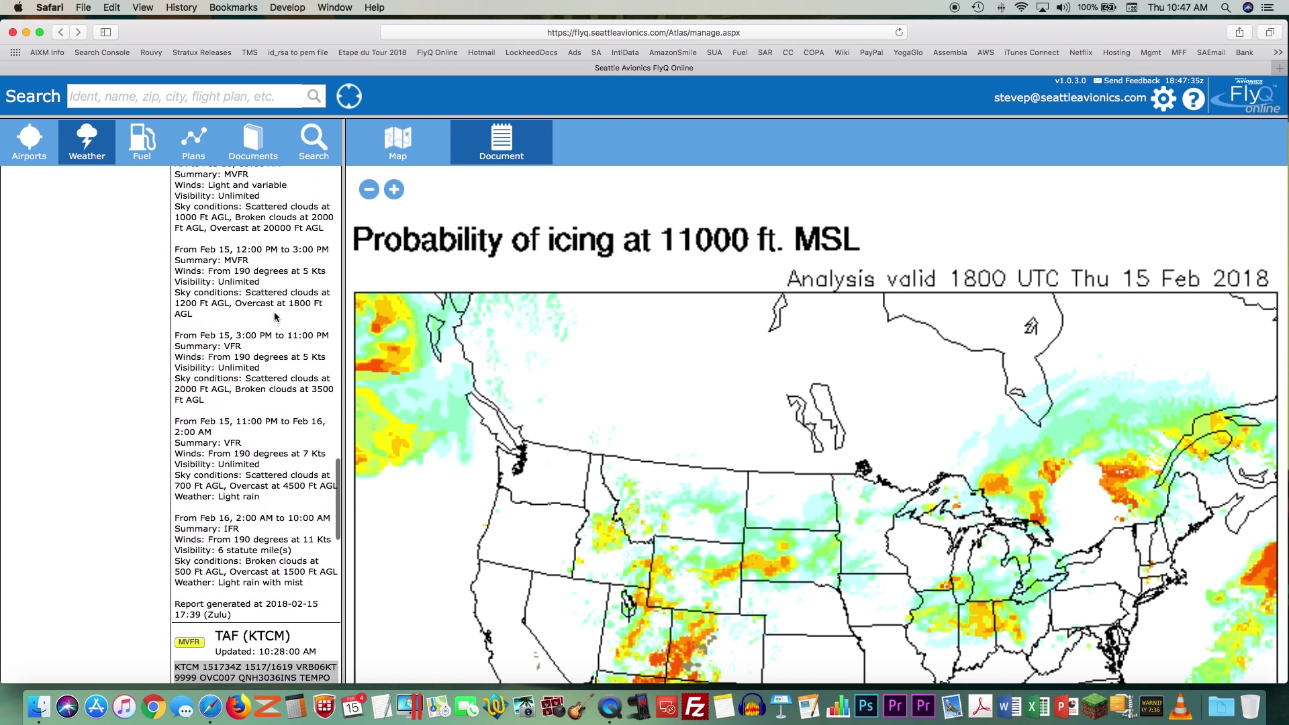
scroll(275, 317, "down", 14)
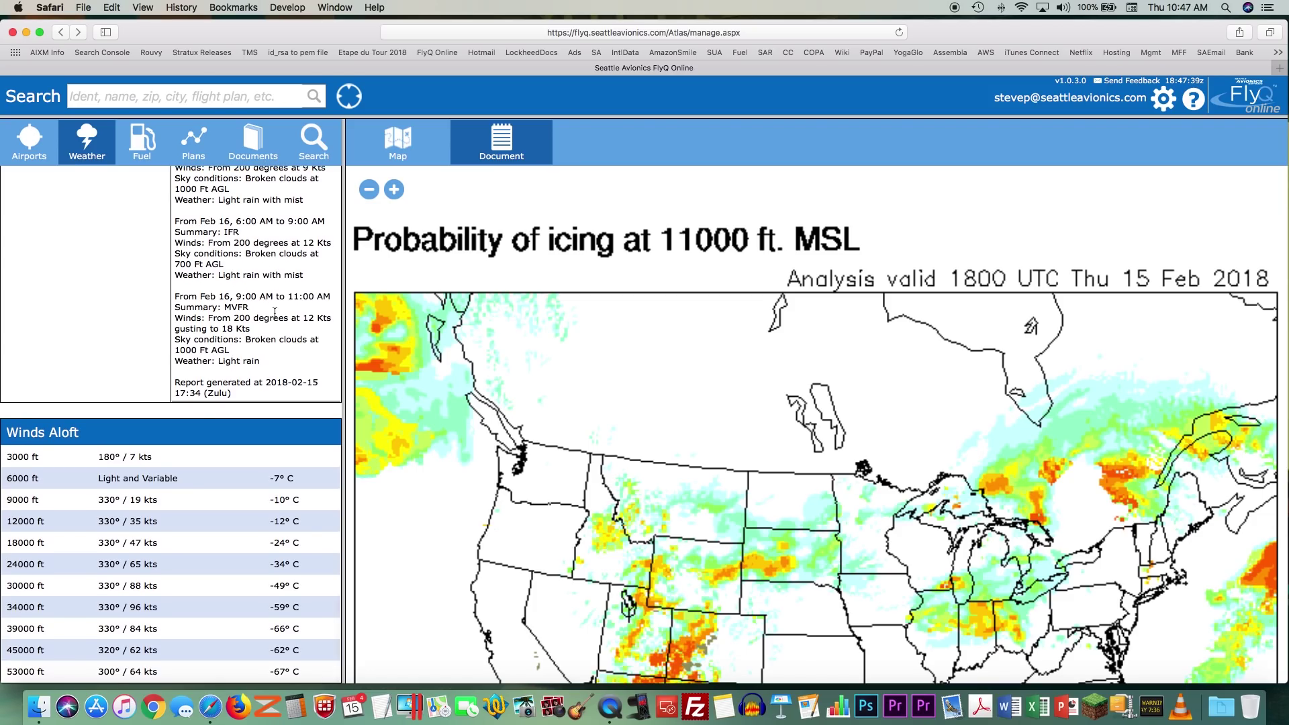
scroll(275, 312, "up", 20)
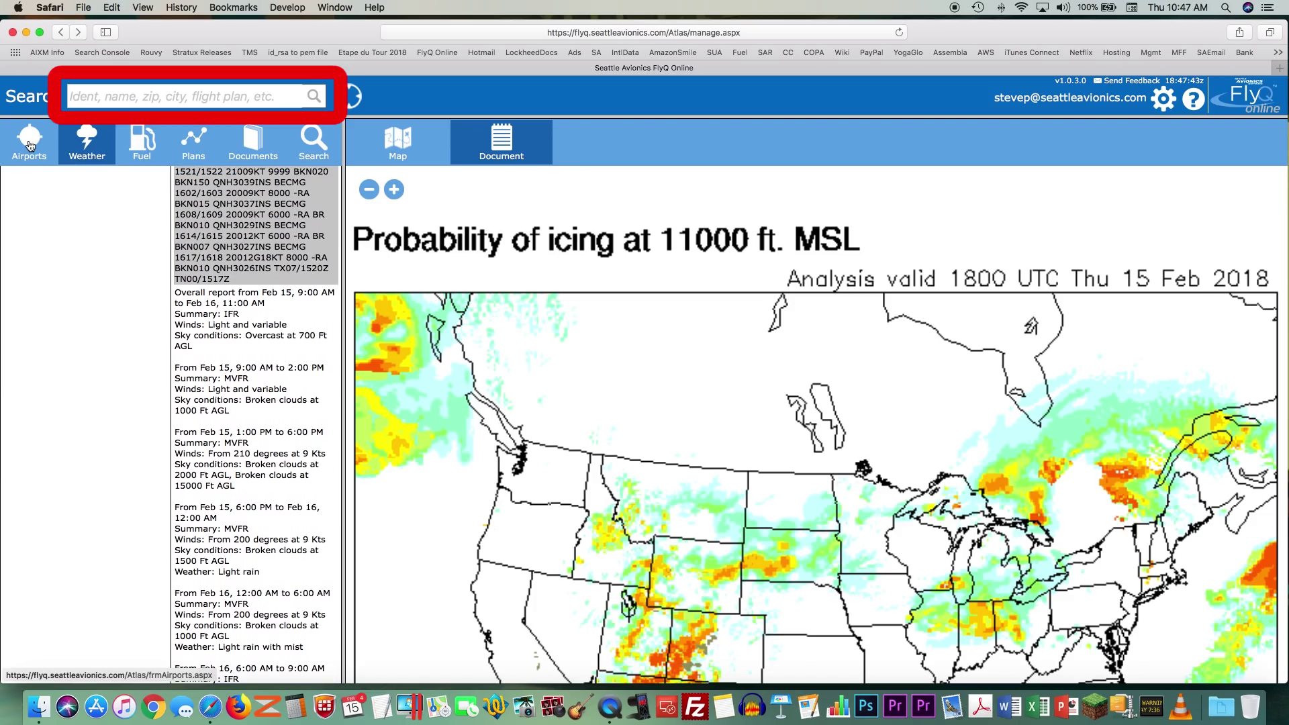
- Search for the airport 'bos'
left_click(123, 98)
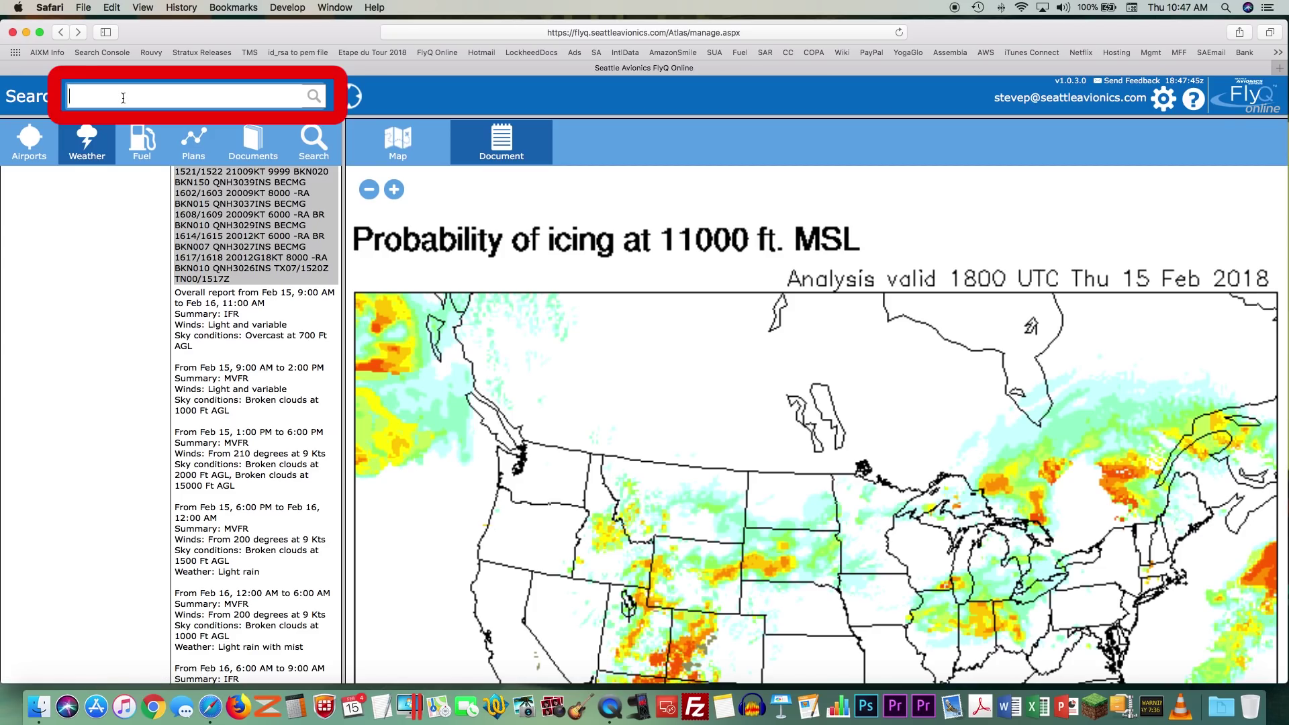
type("boe")
key("BackSpace")
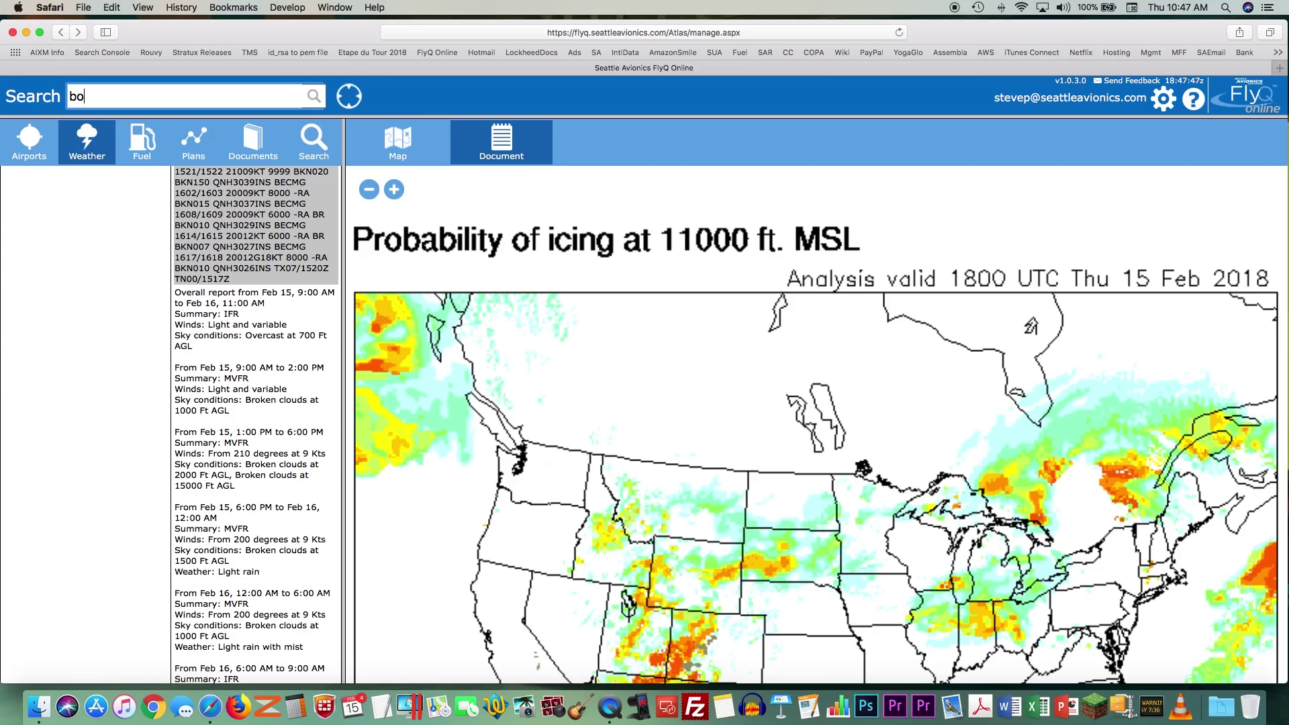
type("s")
key("Return")
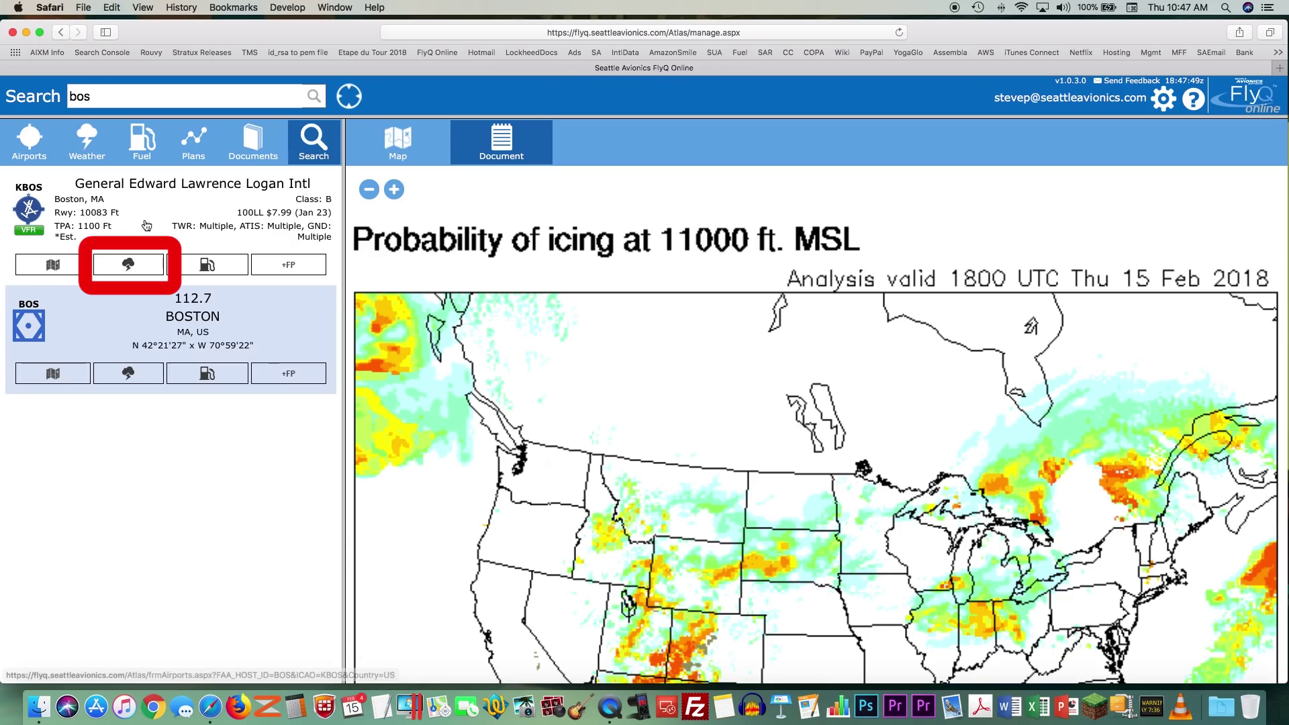
- Open the KBOS weather page and scroll through its temperatures, radar images and METAR/TAF
left_click(131, 270)
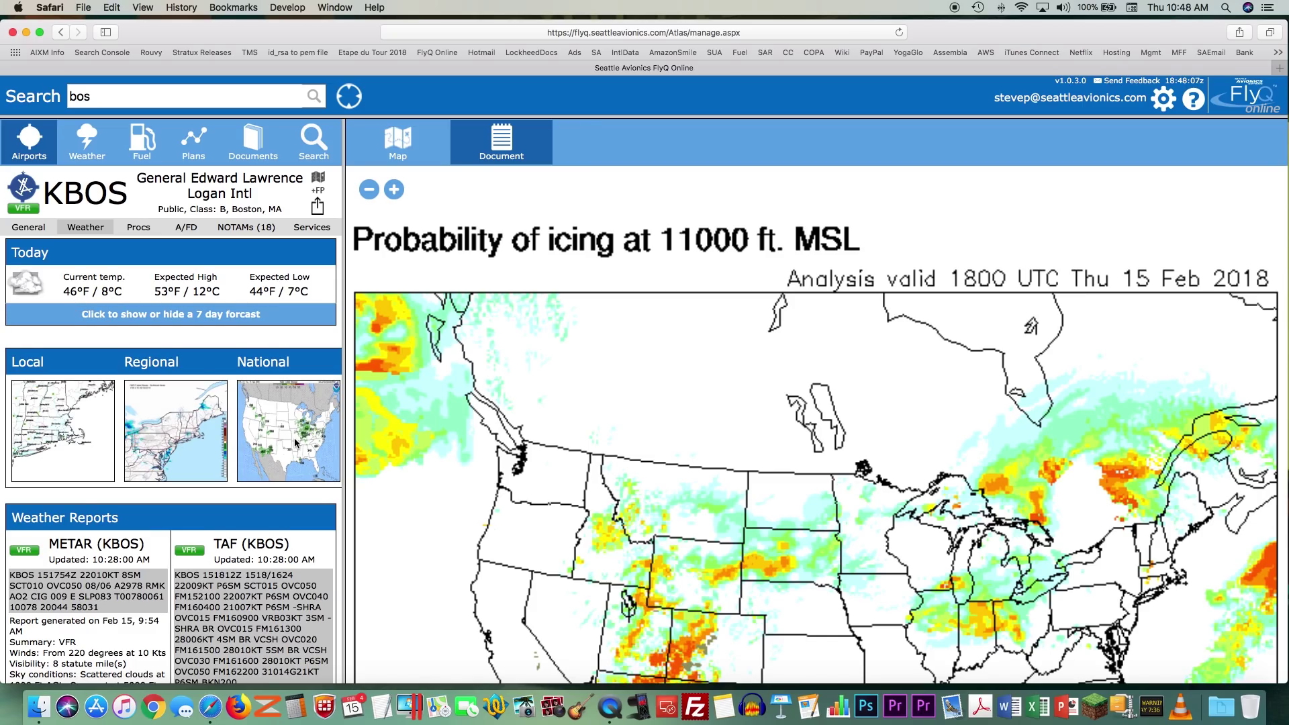
scroll(289, 442, "down", 5)
scroll(294, 442, "down", 2)
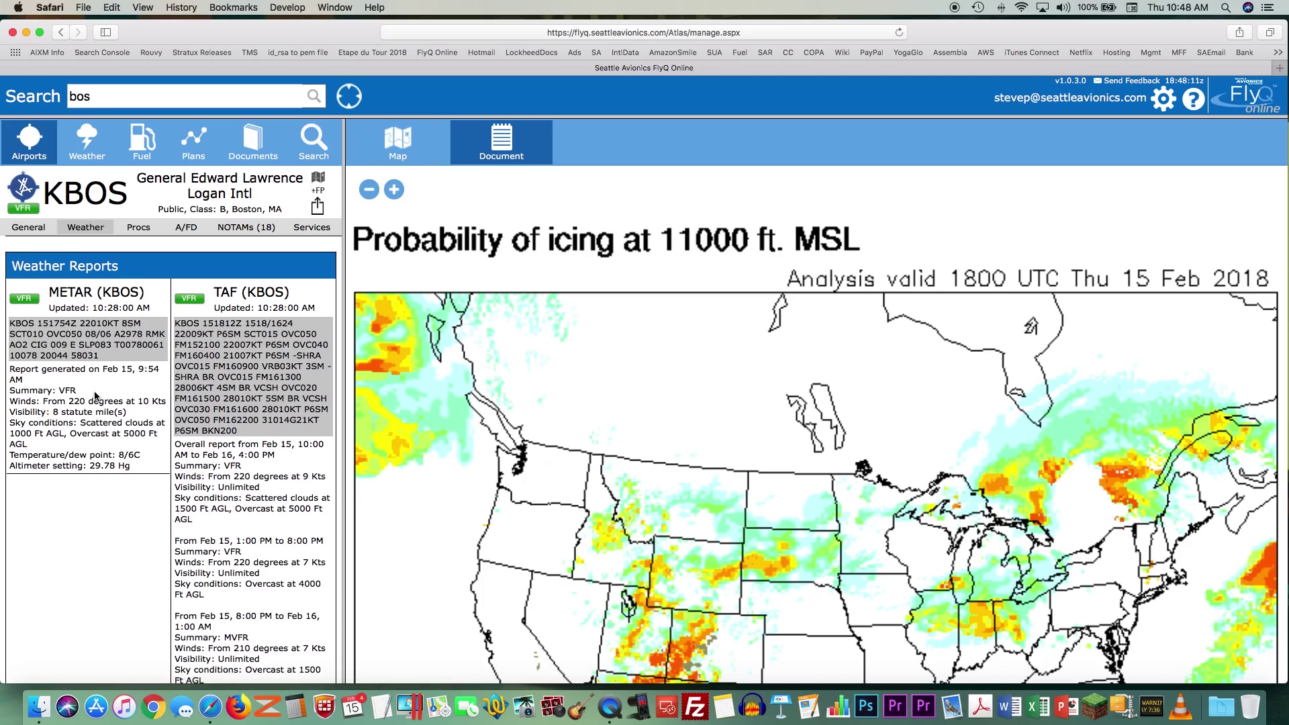
scroll(95, 396, "down", 1)
scroll(95, 393, "up", 7)
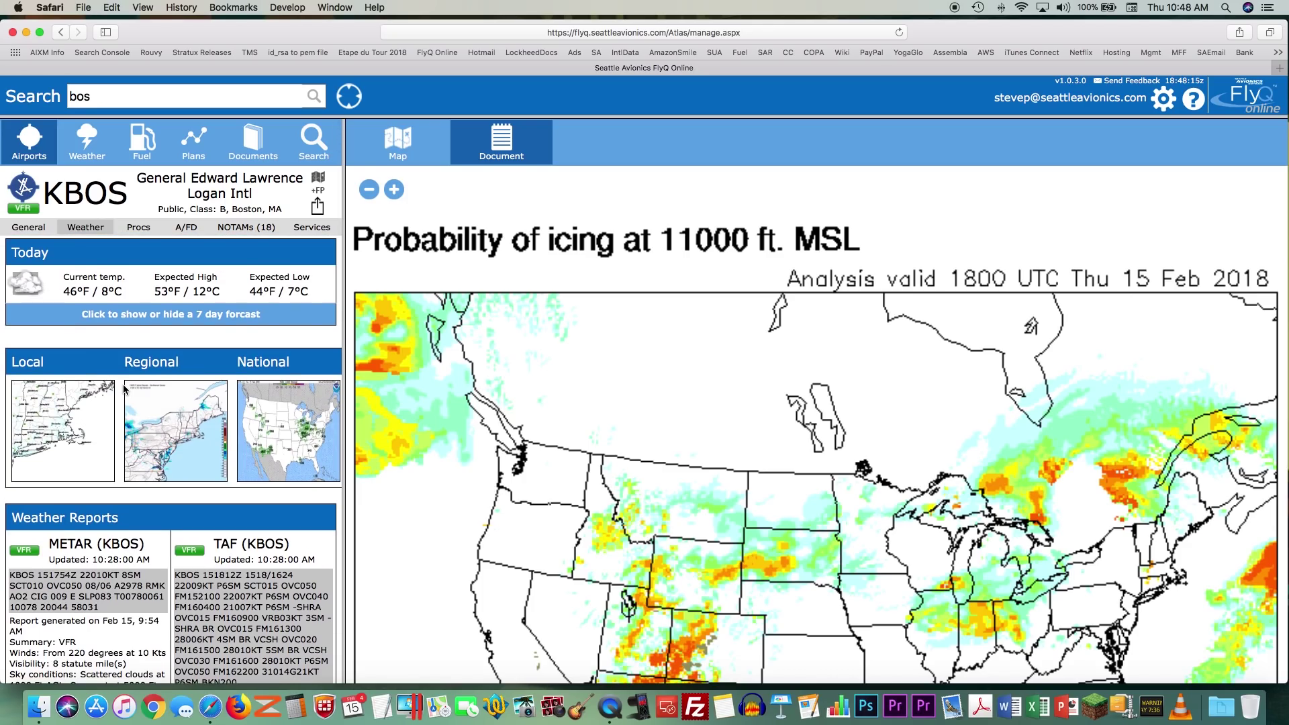
scroll(147, 399, "down", 1)
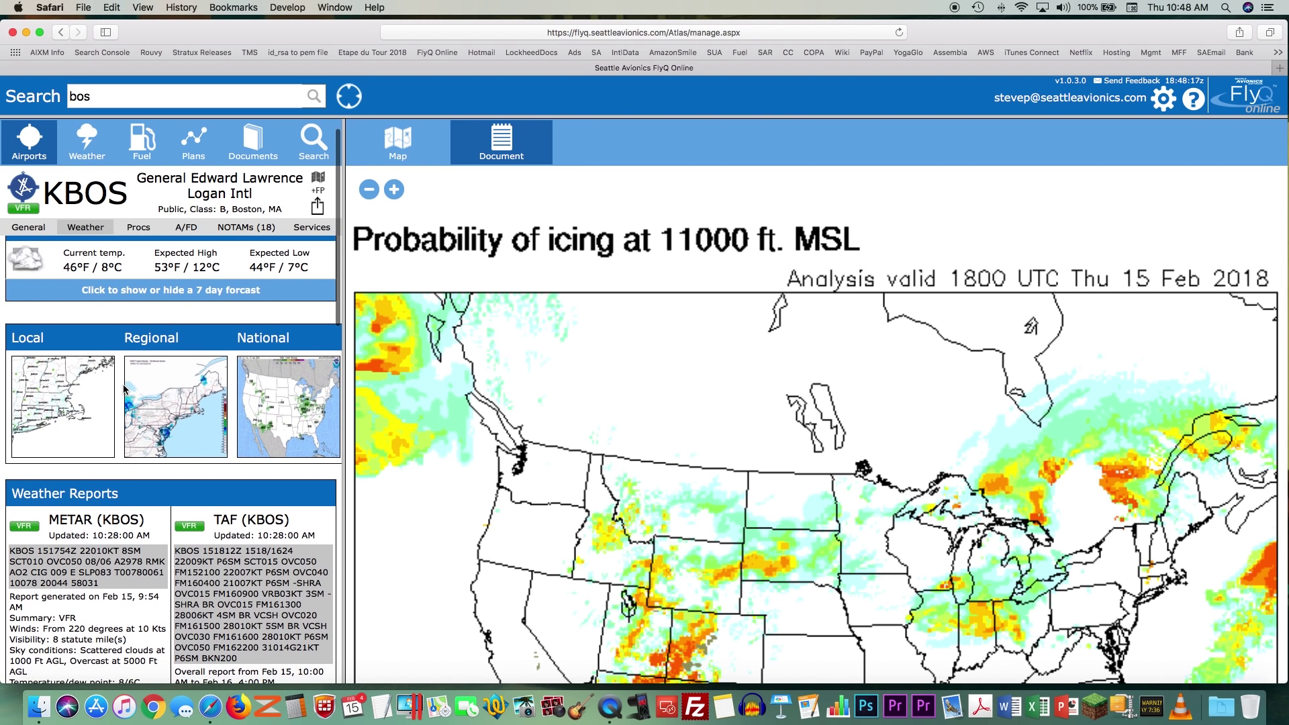
- View Boston's Northeast regional and local radar, and briefly expand the 7 day forecast
left_click(159, 406)
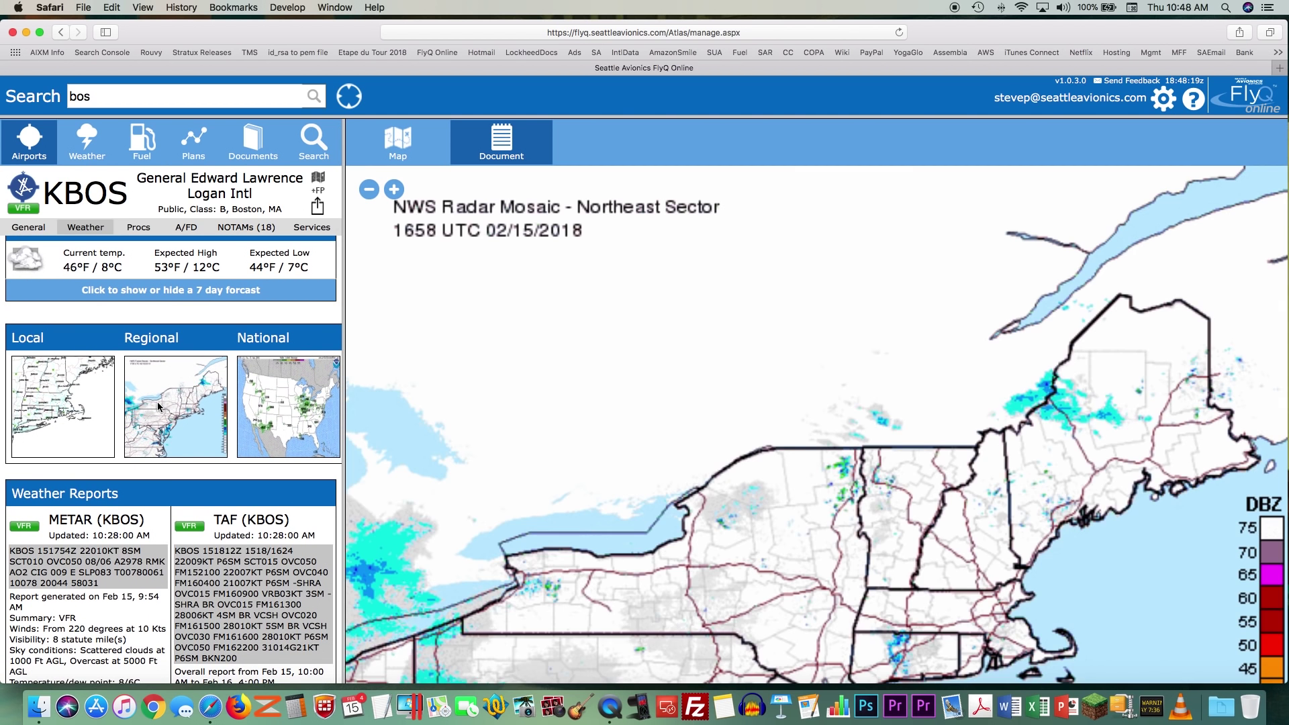
left_click(93, 401)
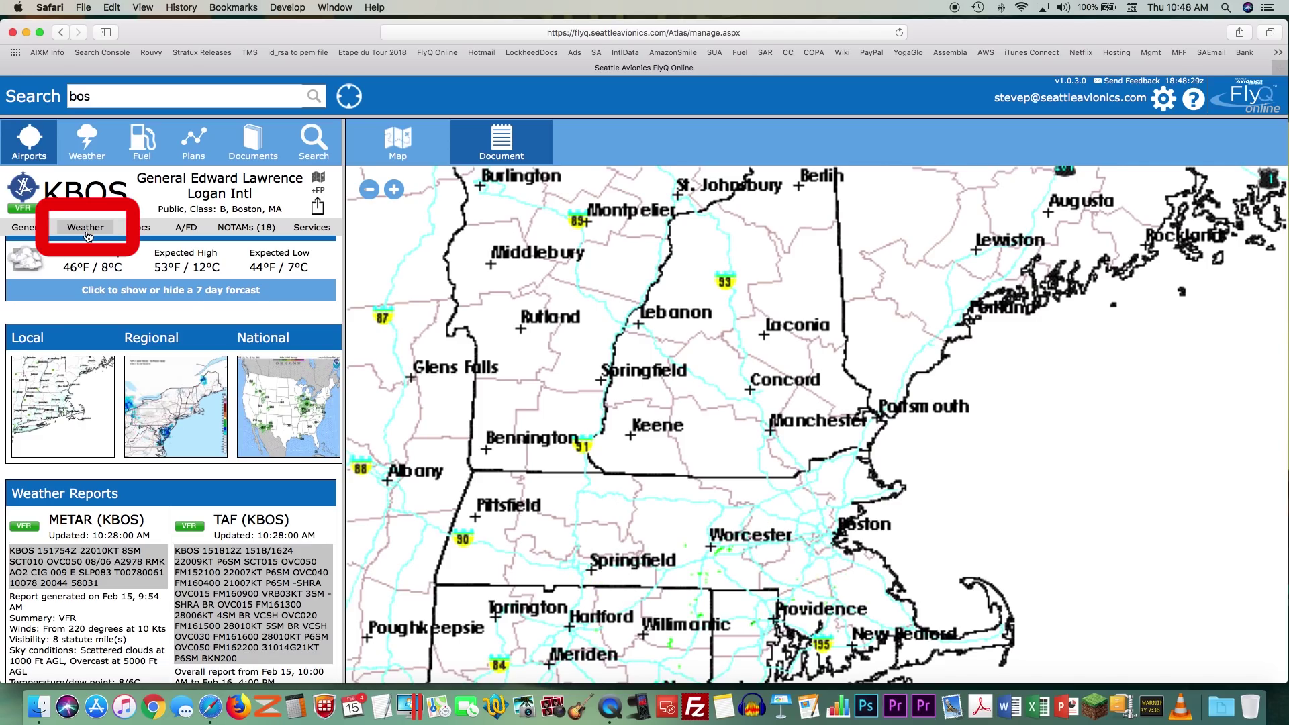
left_click(192, 298)
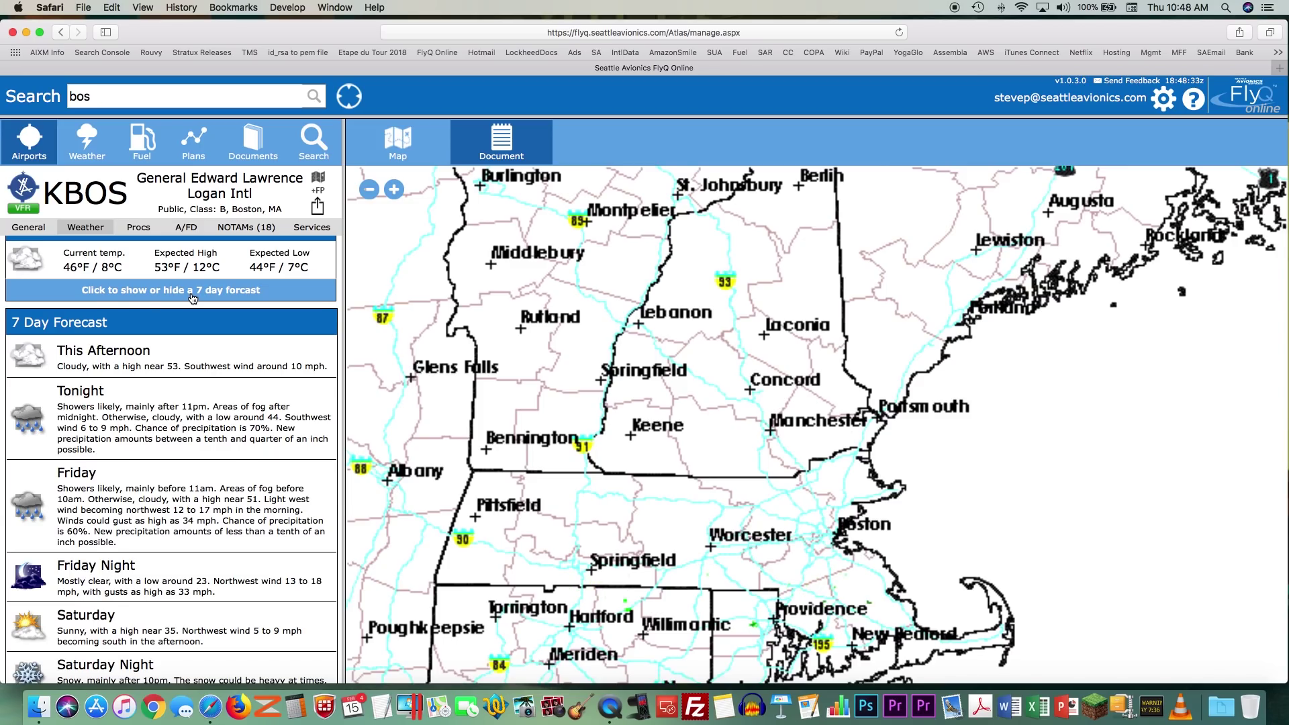
left_click(192, 298)
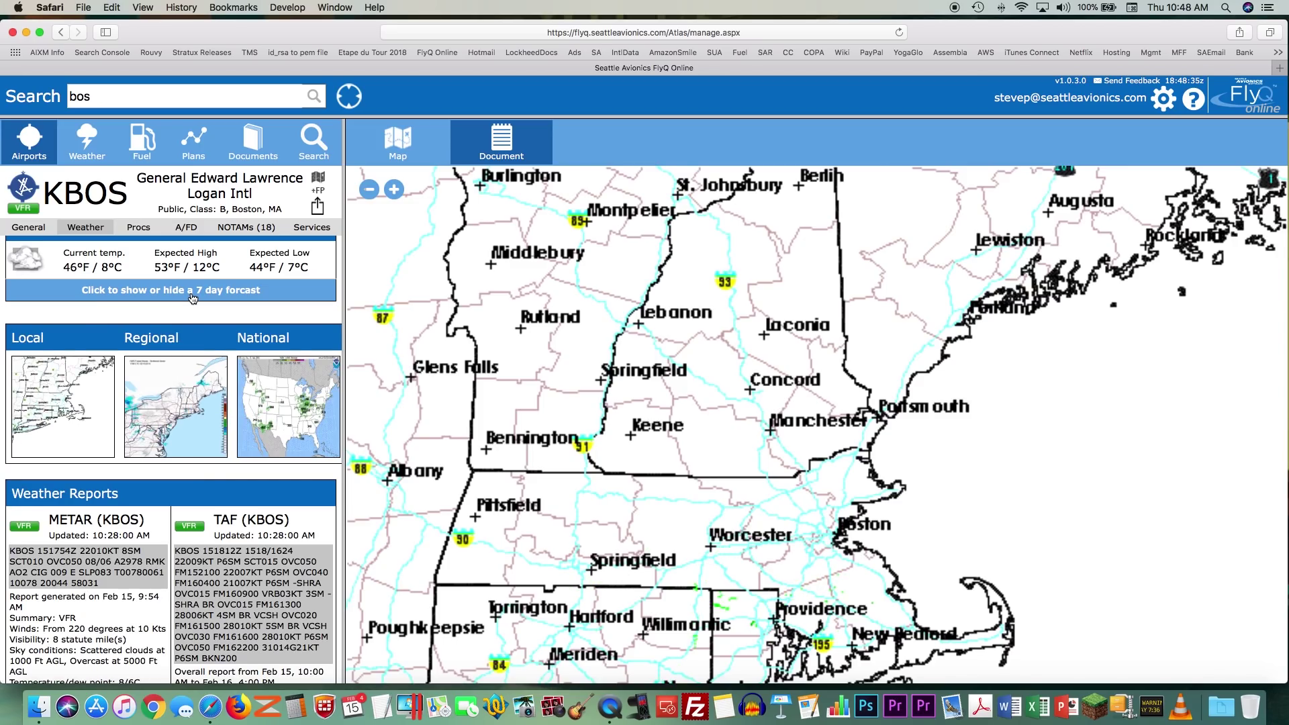
scroll(192, 298, "down", 3)
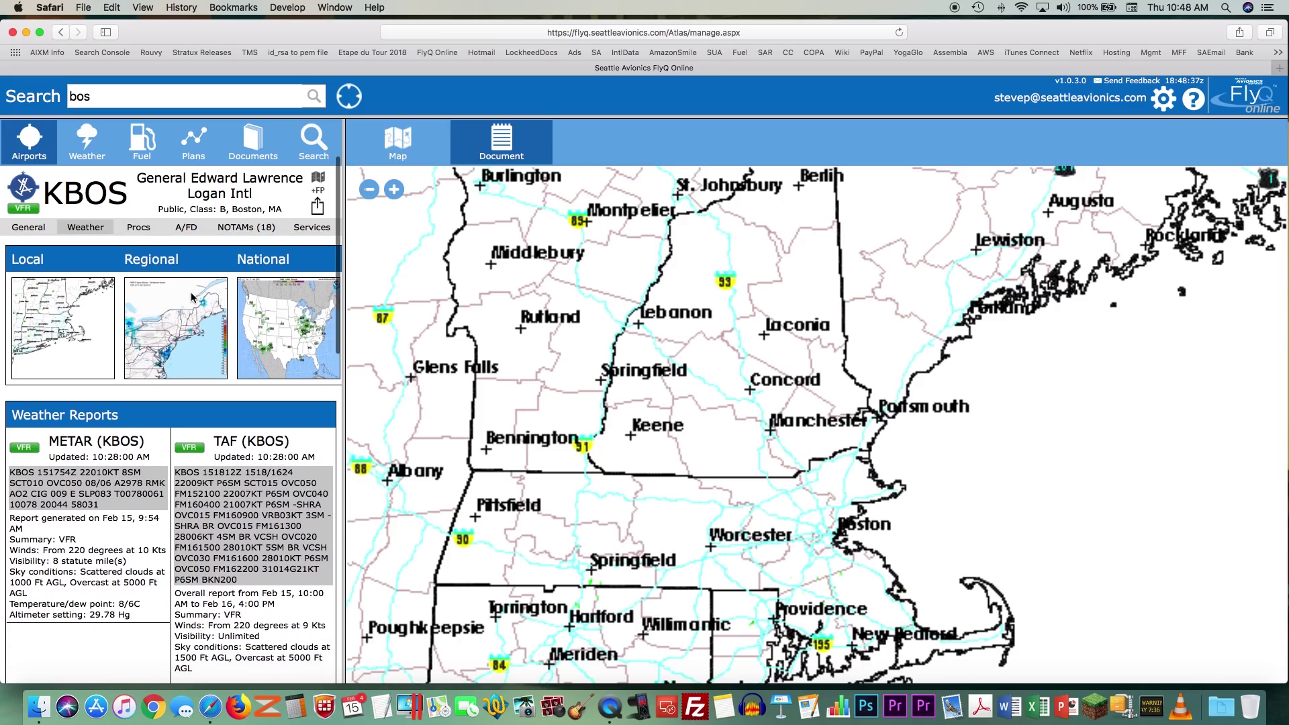
scroll(193, 298, "up", 3)
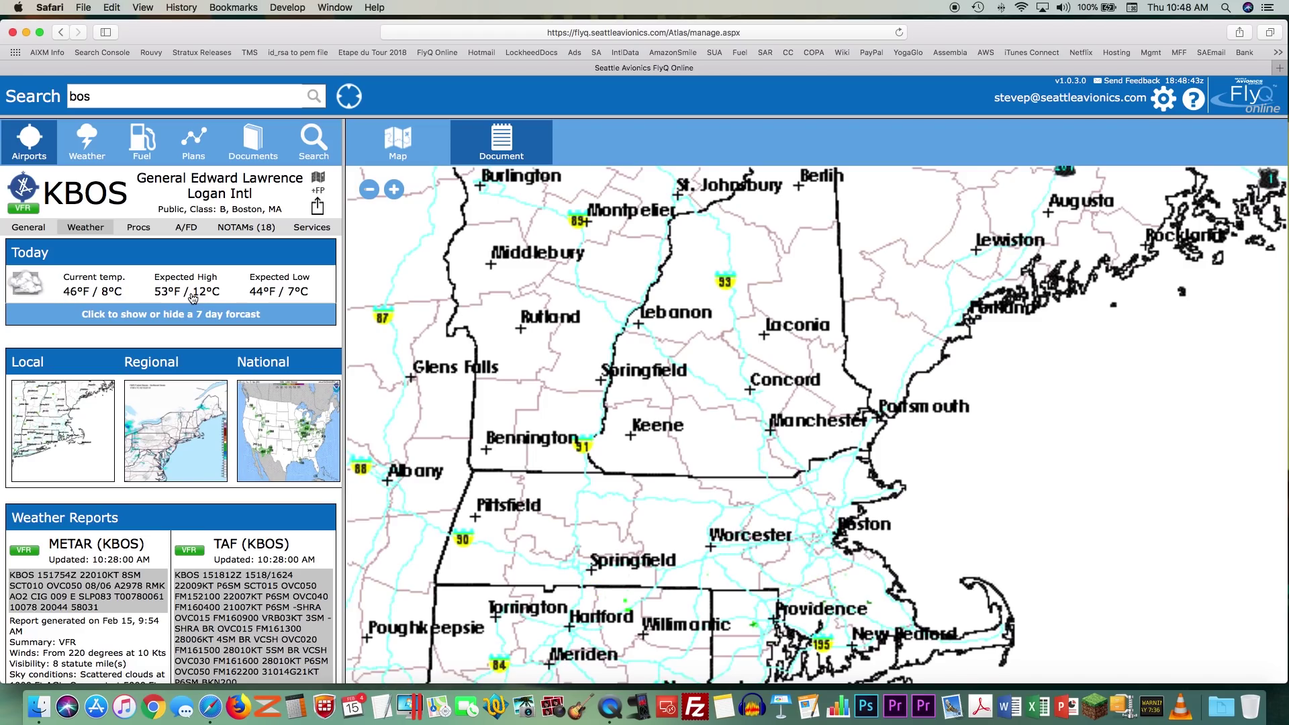
- Return to the route map and open the US weather chart gallery
left_click(402, 144)
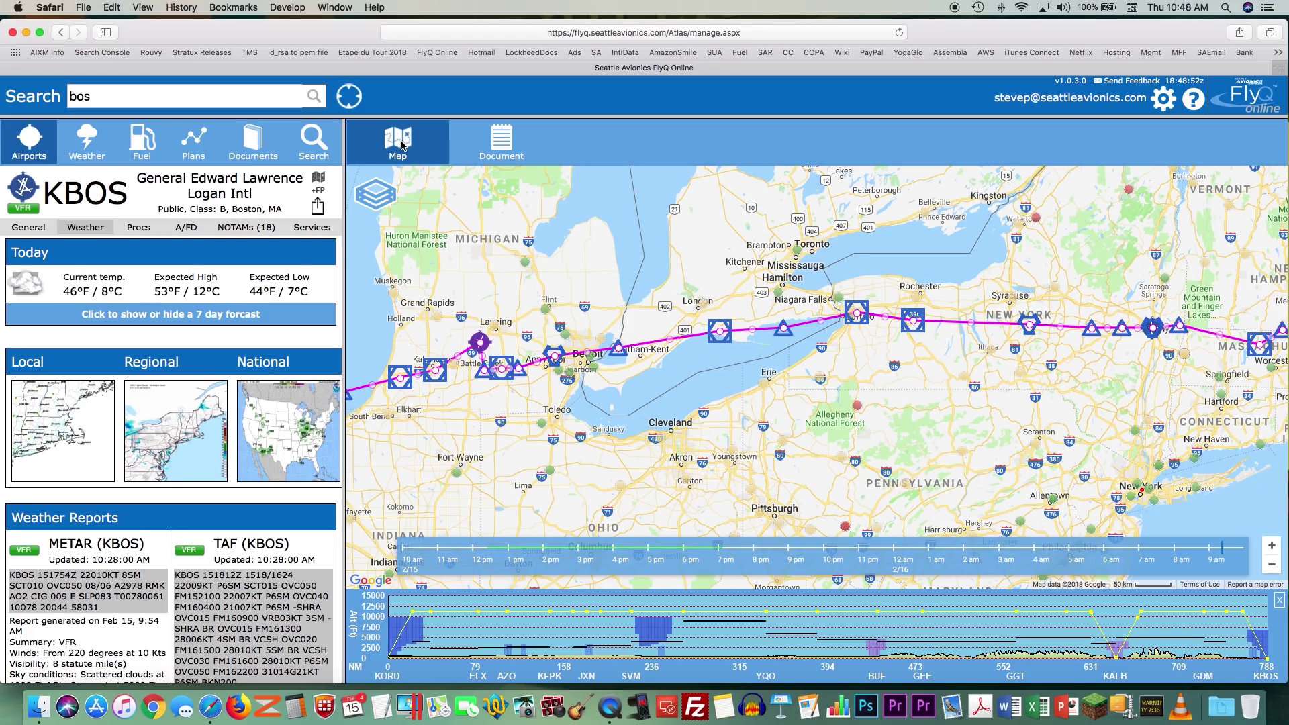
left_click(94, 146)
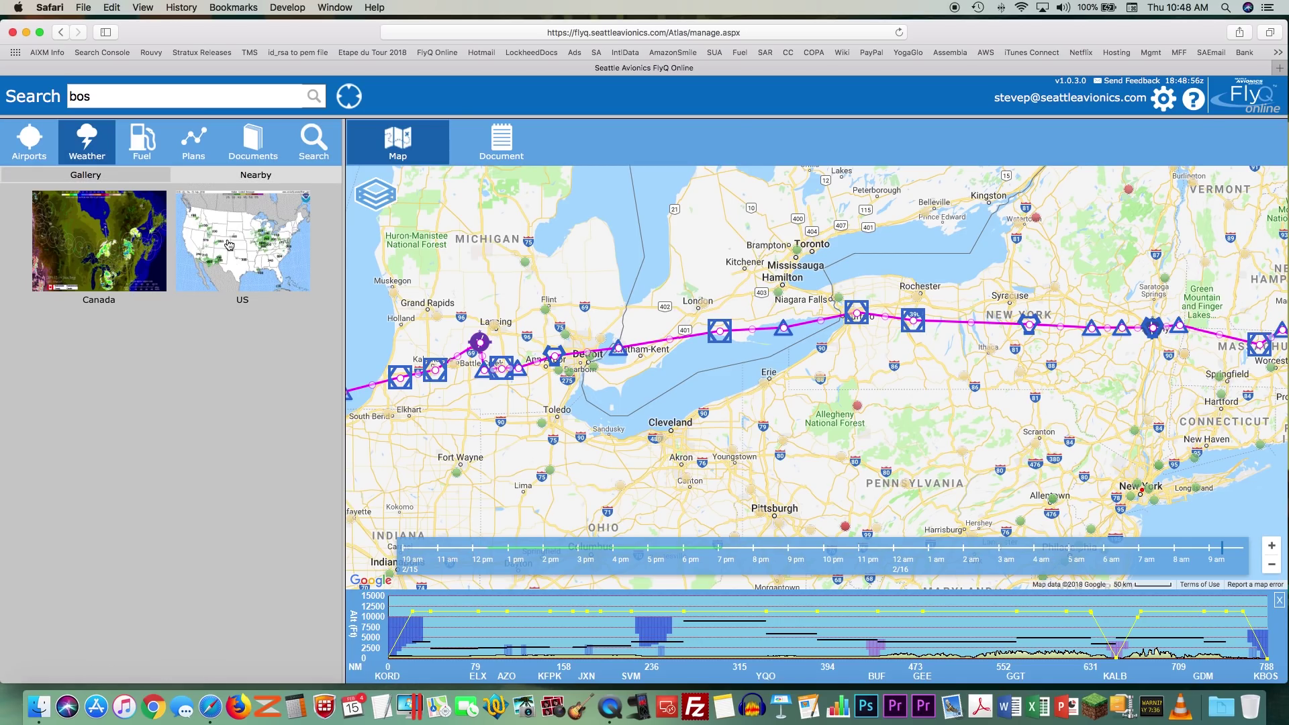
left_click(229, 245)
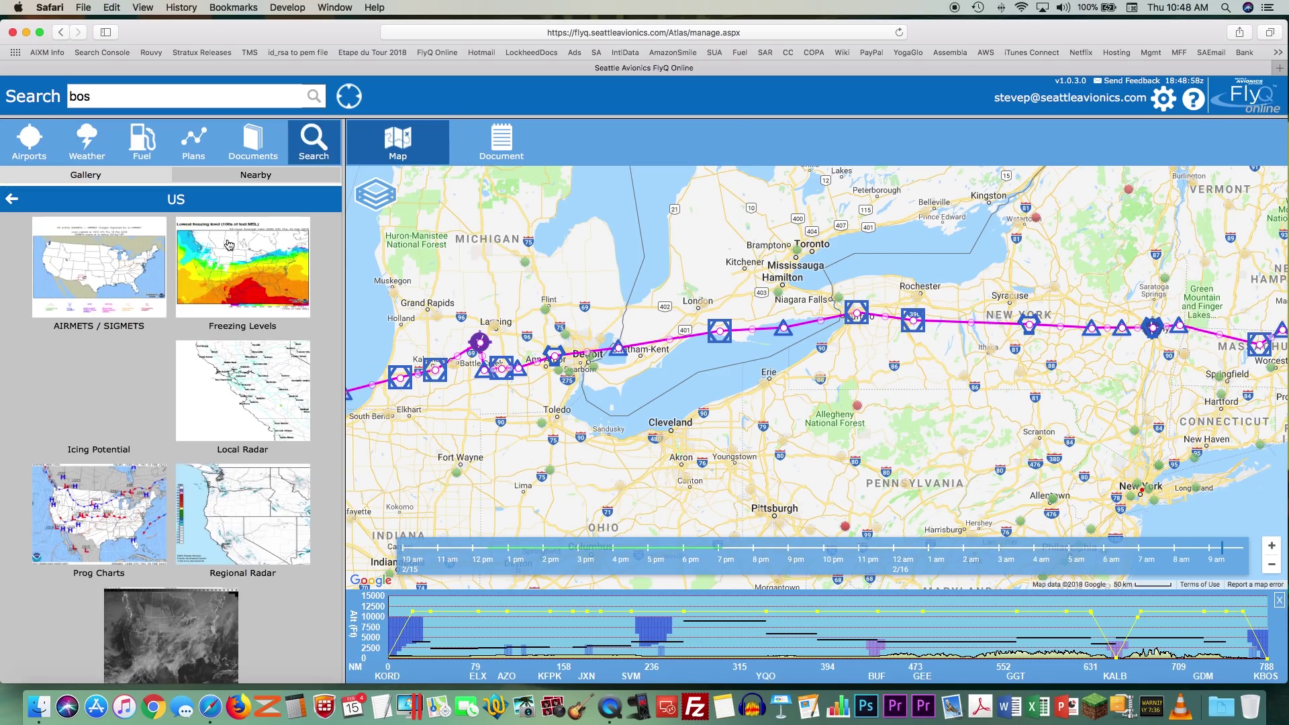